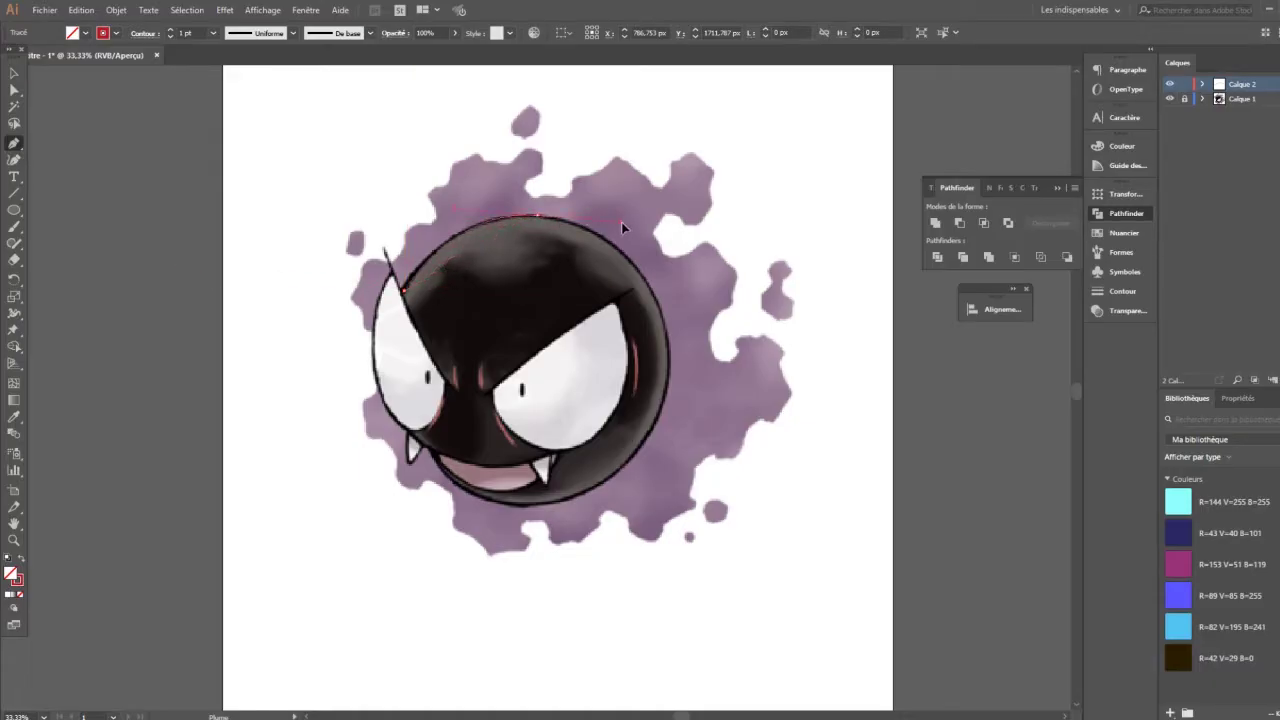
Trace a curved Pen outline around the top, right edge and bottom of the ghost's body
drag(621, 222, 632, 215)
click(666, 335)
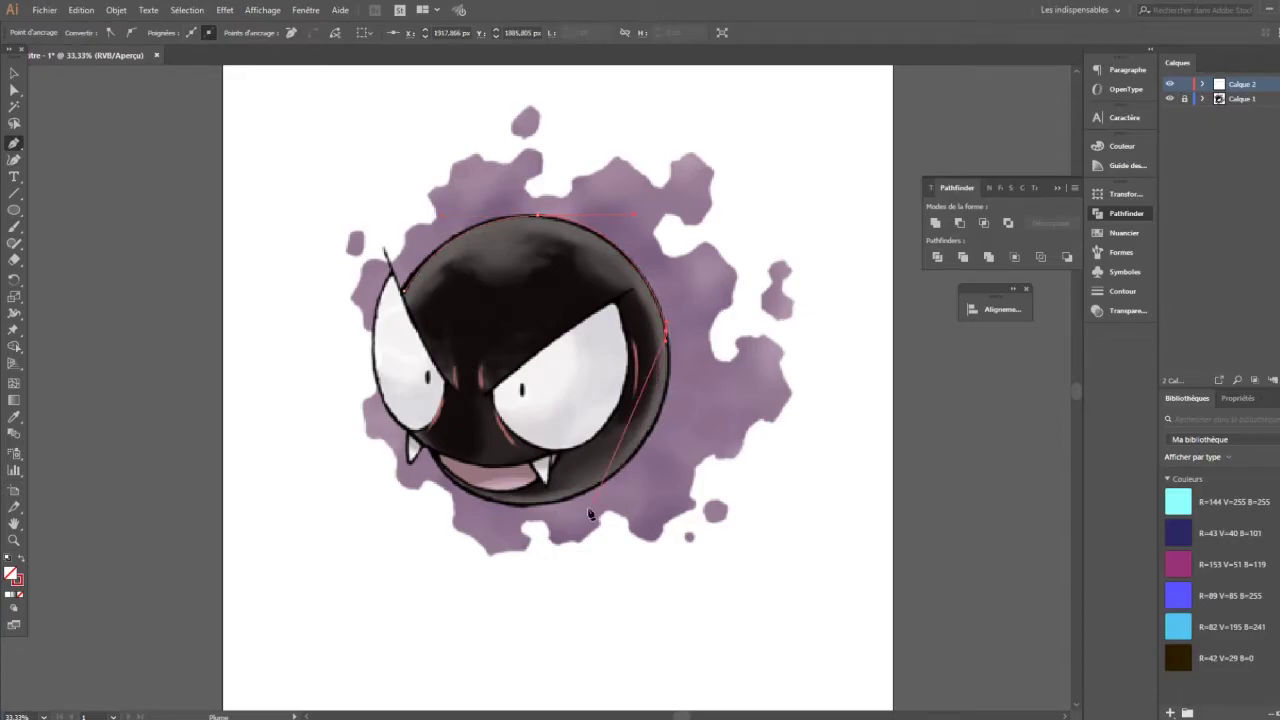
drag(520, 505, 346, 520)
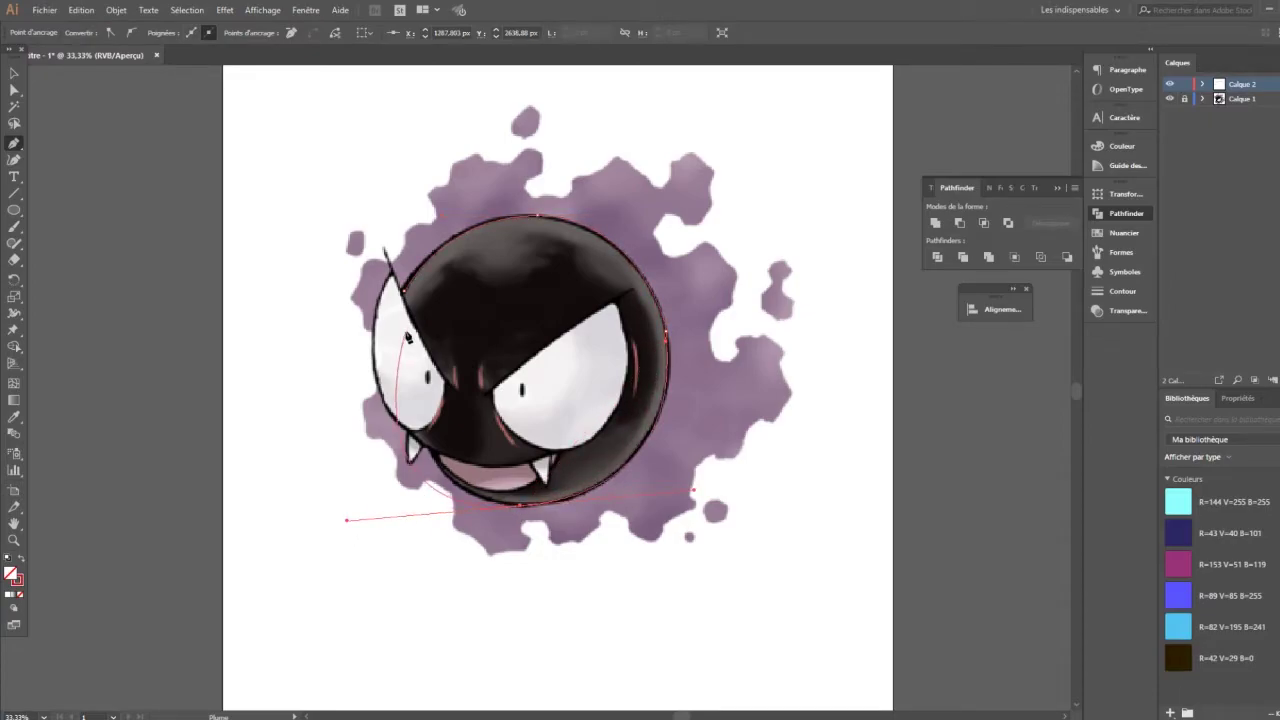
click(520, 505)
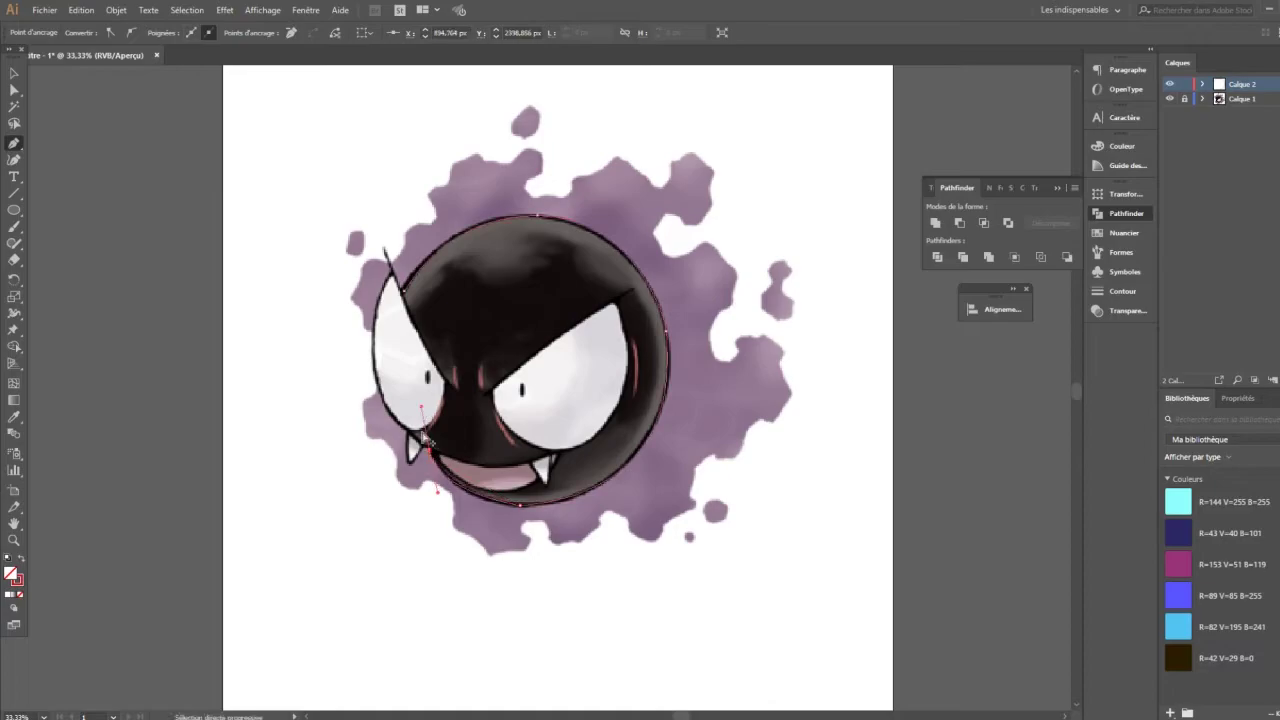
key(ctrl+shift+a)
Draw an ellipse matching the ghost's round body
key(l)
mouse_move(514, 374)
mouse_down()
mouse_move(385, 251)
mouse_move(387, 227)
mouse_up()
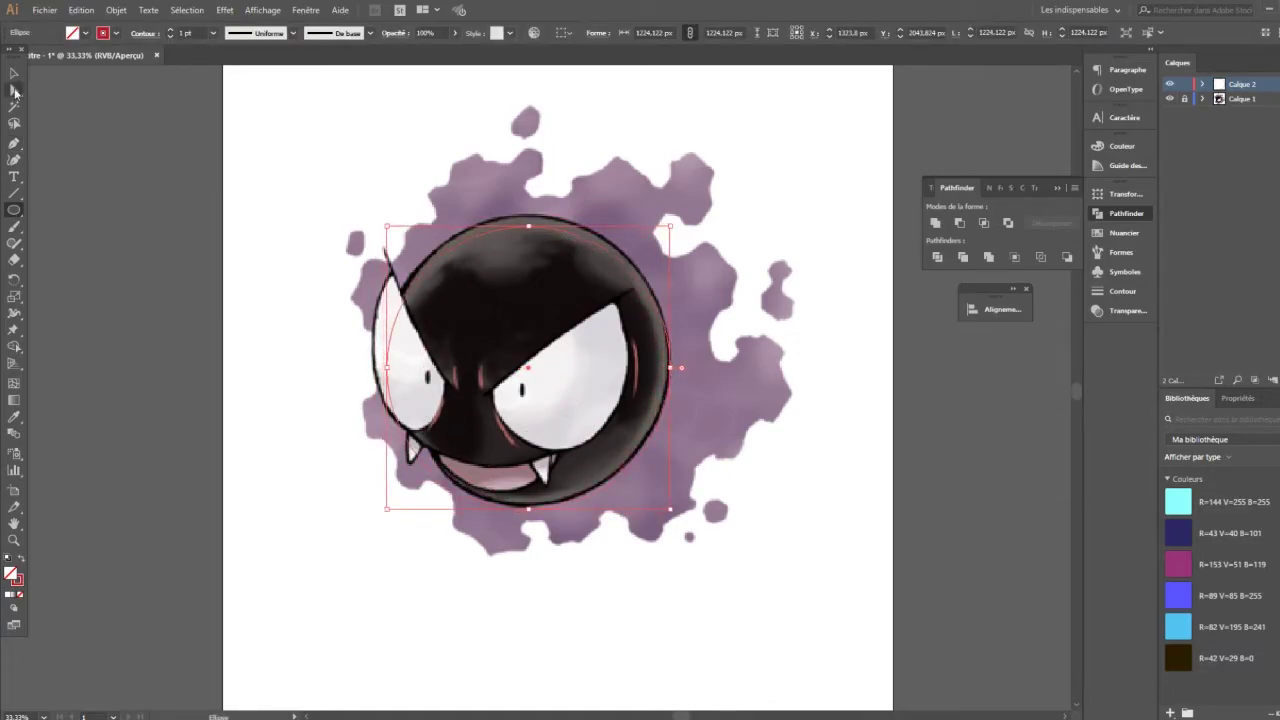
key(v)
click(519, 216)
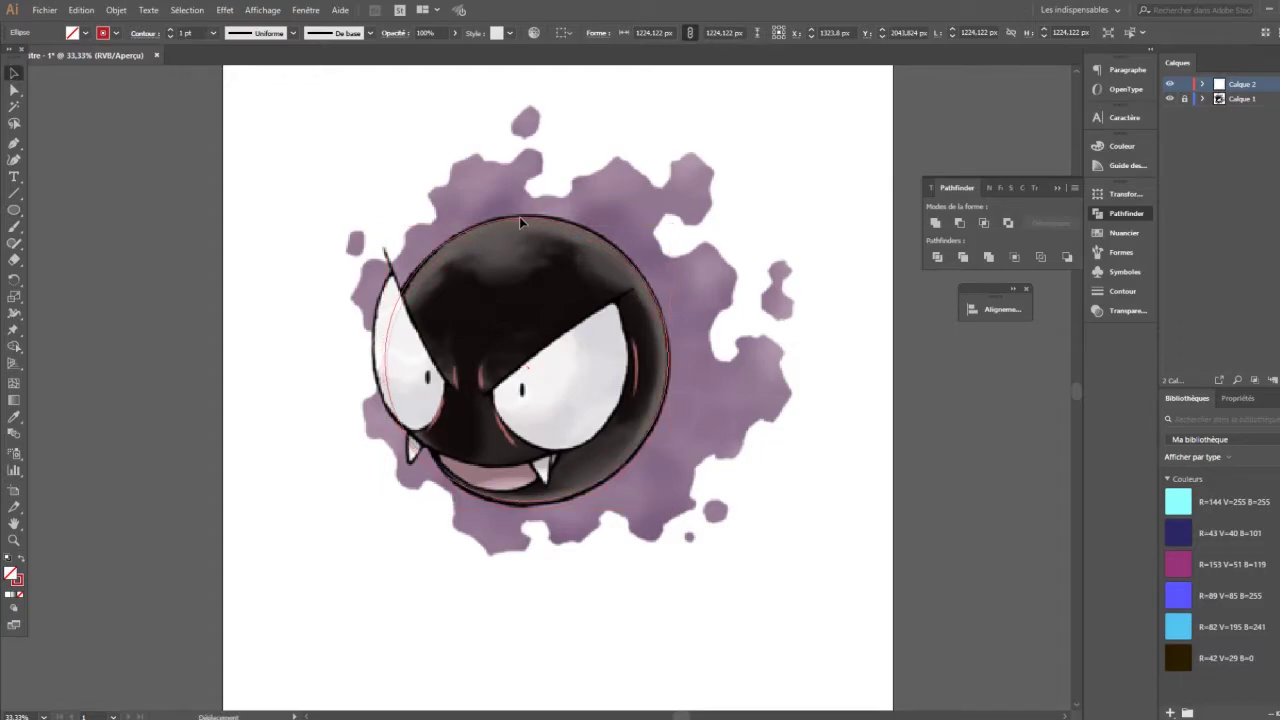
Add an anchor near the left fang and pull the circle's lower-left edge into shape
key(p)
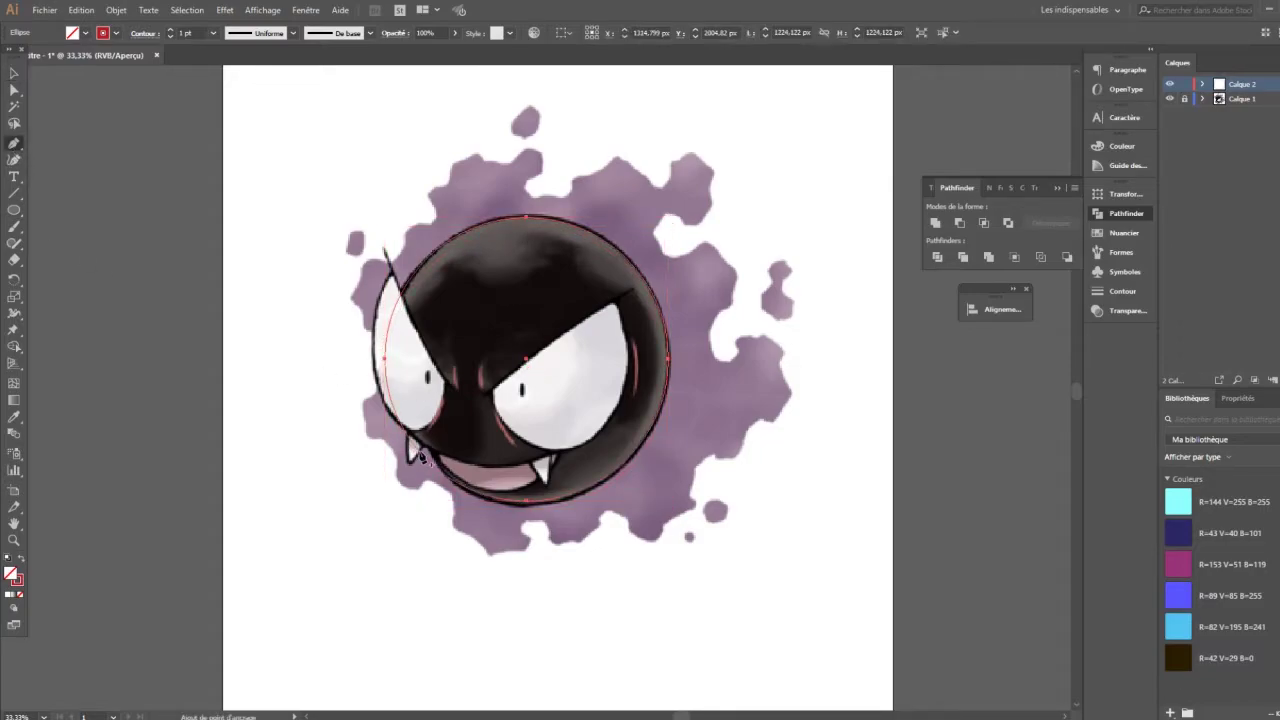
click(410, 428)
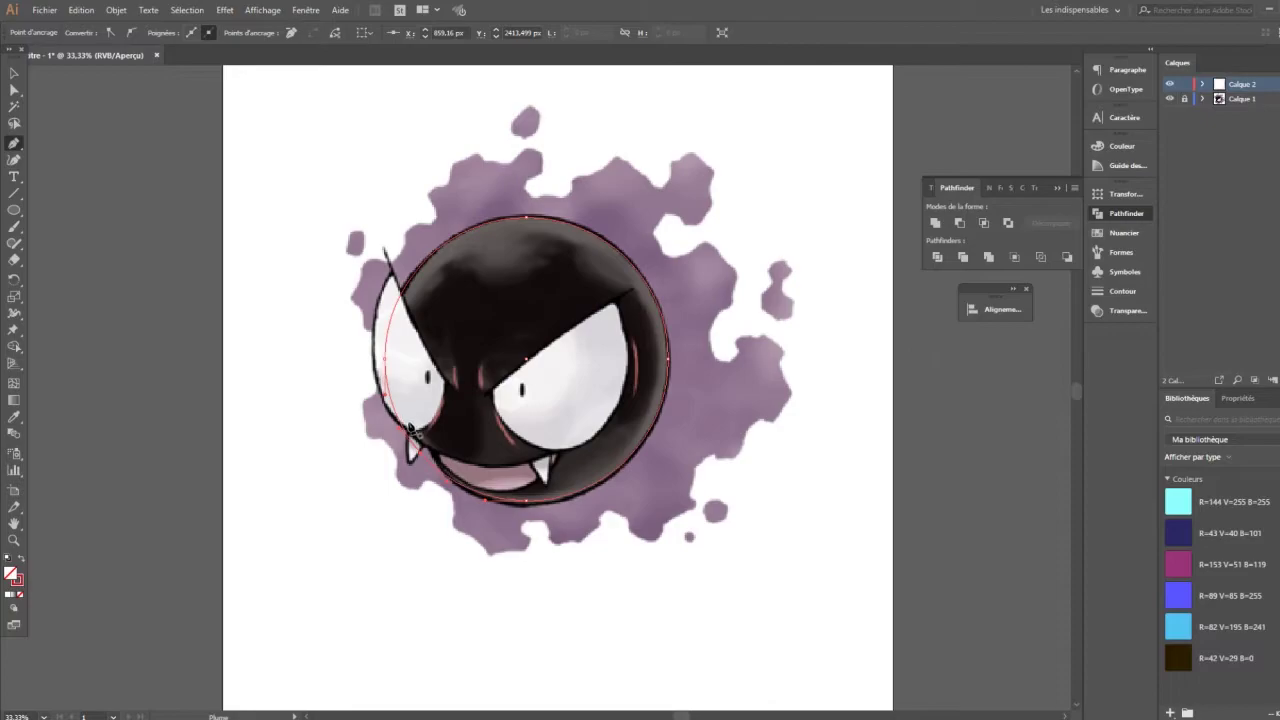
key(a)
drag(410, 428, 433, 453)
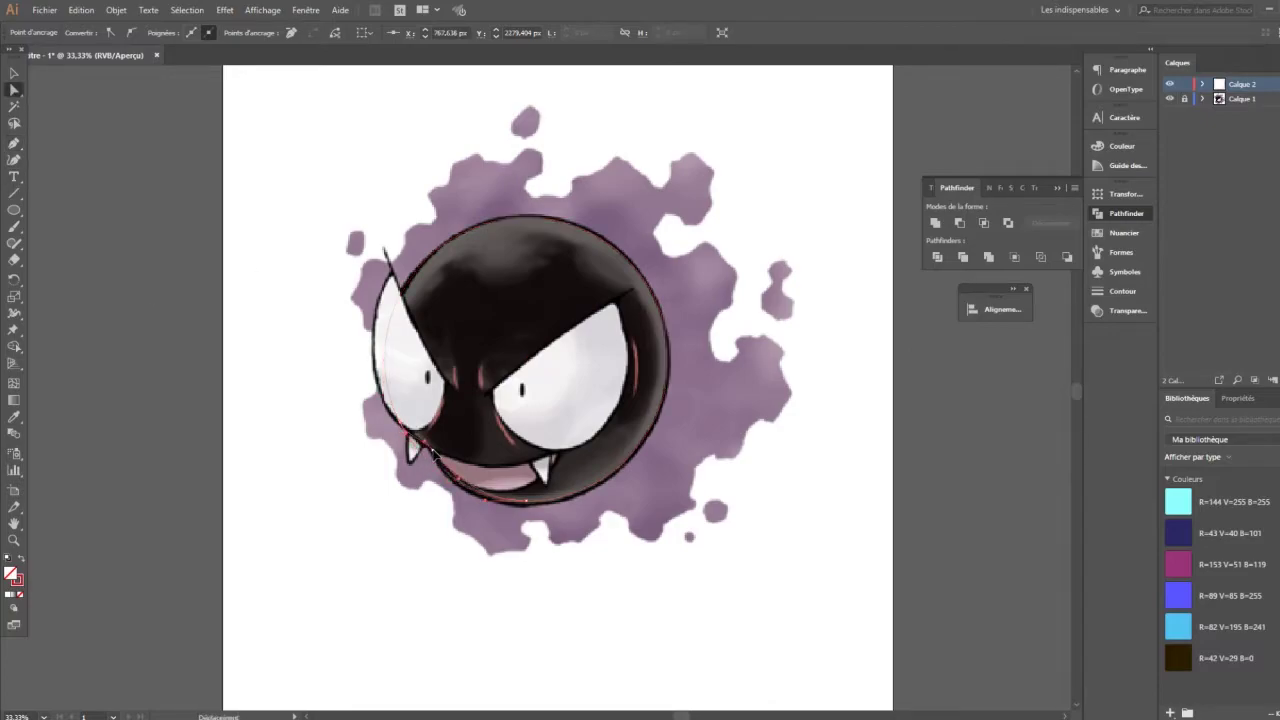
click(527, 503)
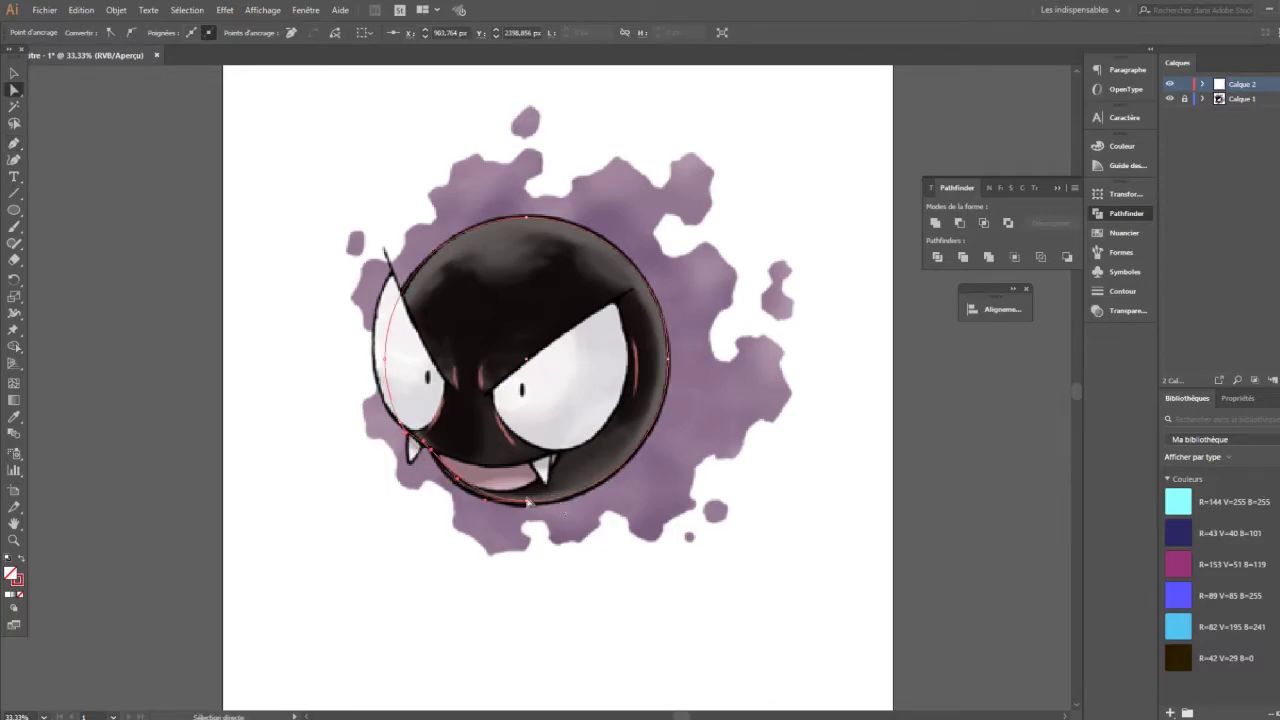
click(456, 489)
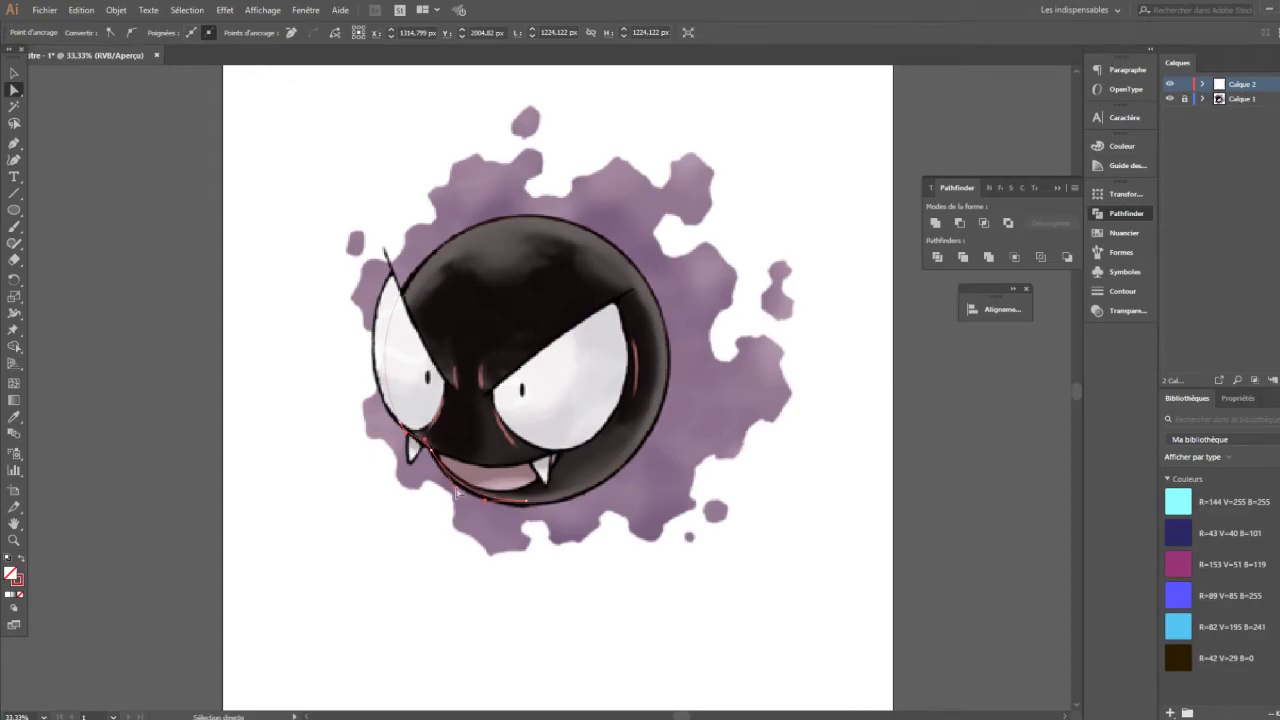
key(ctrl+shift+a)
key(ctrl+a)
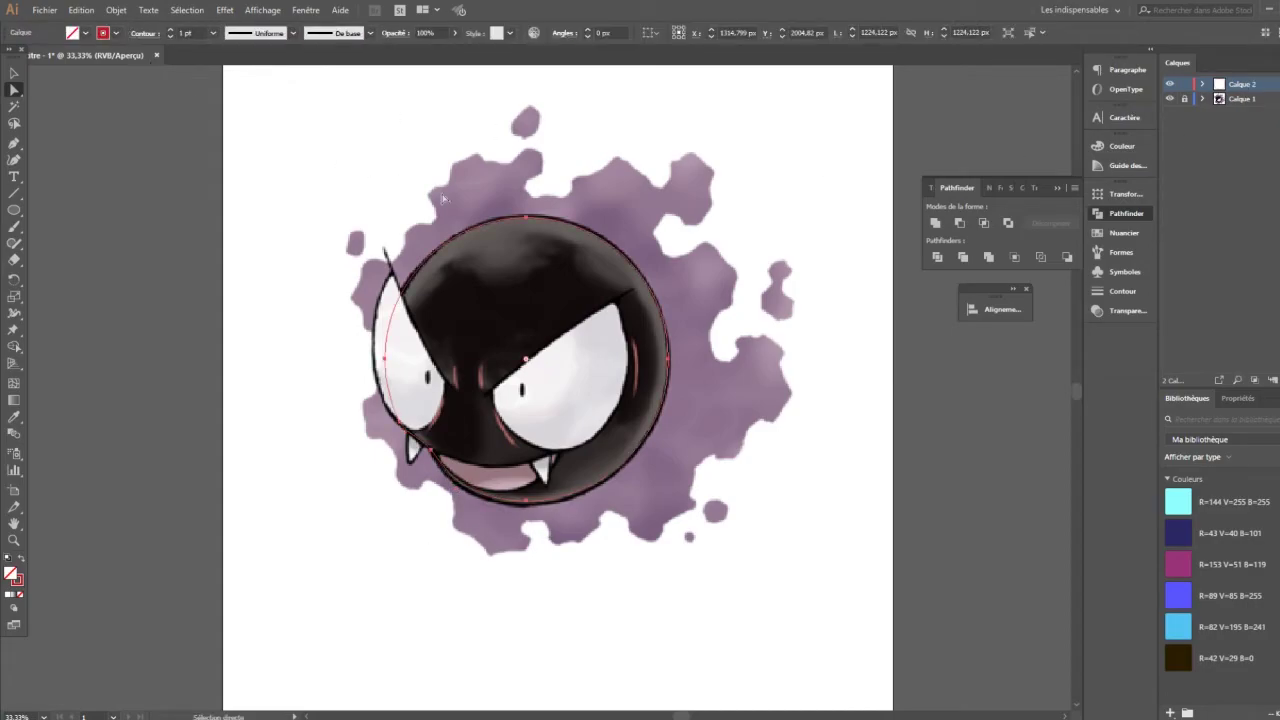
Trace a Pen outline around the right eye, curving at its inner corner
click(14, 144)
click(612, 303)
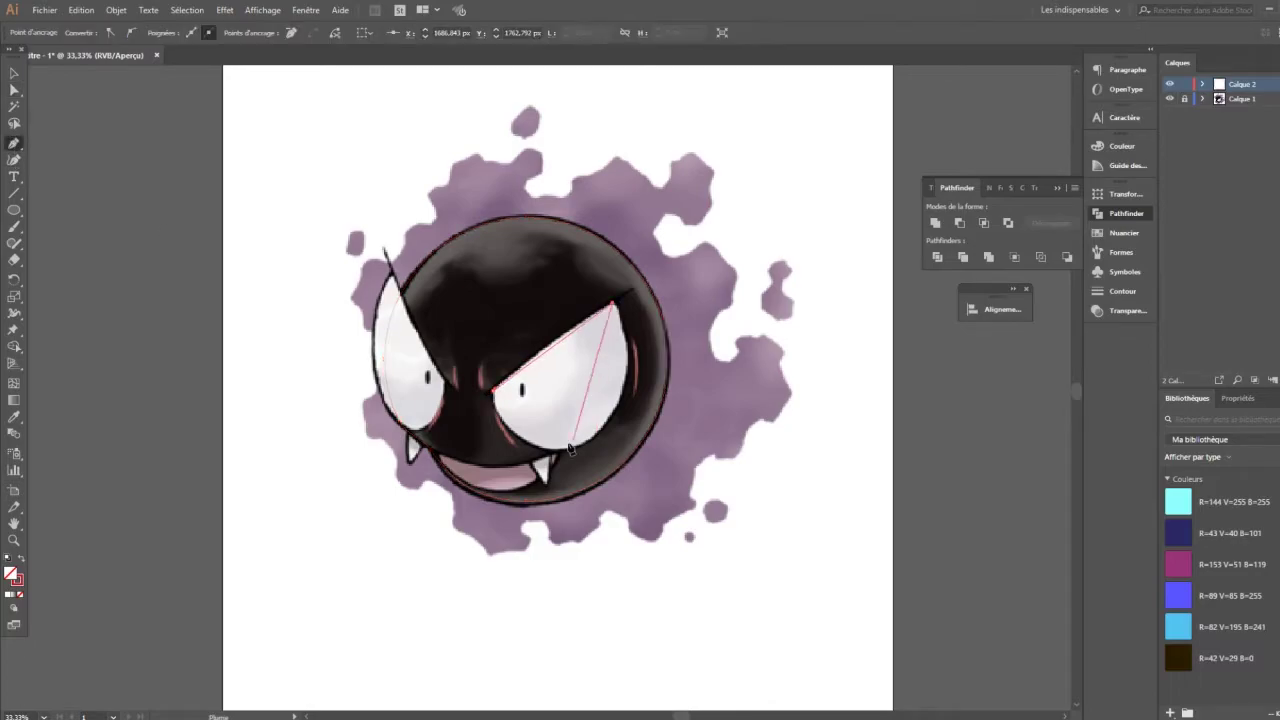
click(644, 412)
click(558, 458)
drag(493, 388, 491, 335)
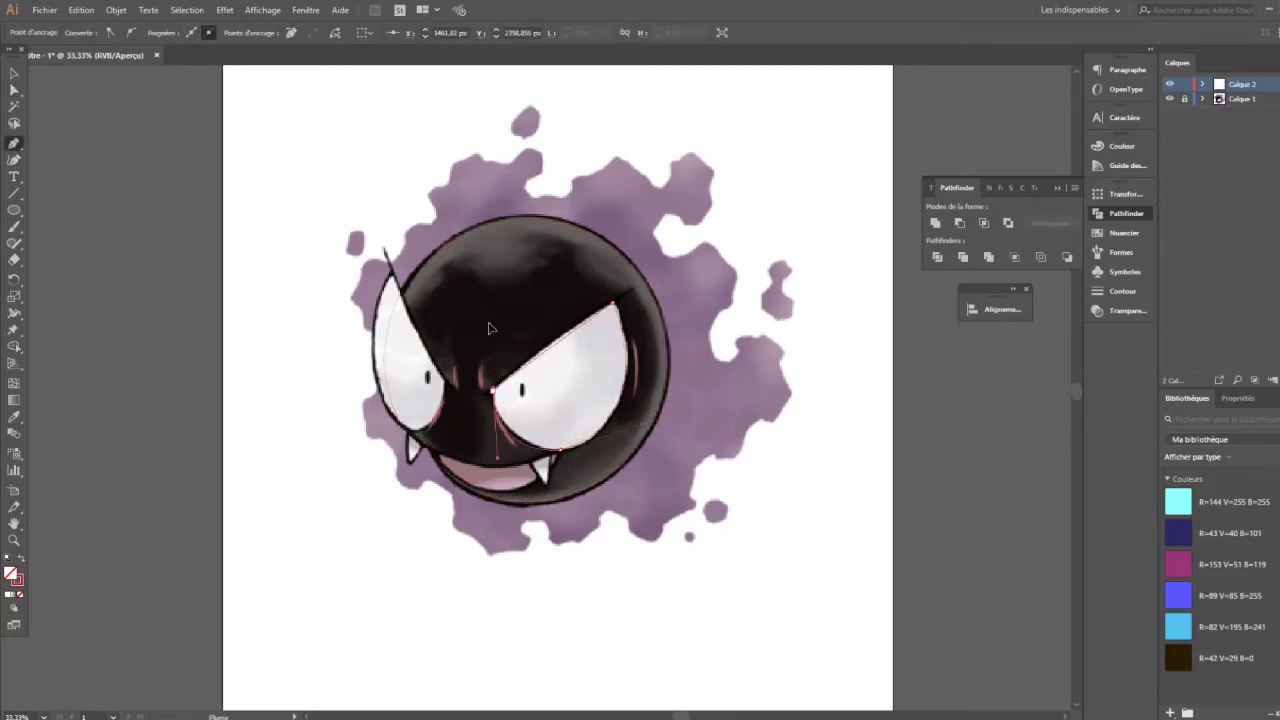
Trace a closed curved outline around the left eye
click(387, 262)
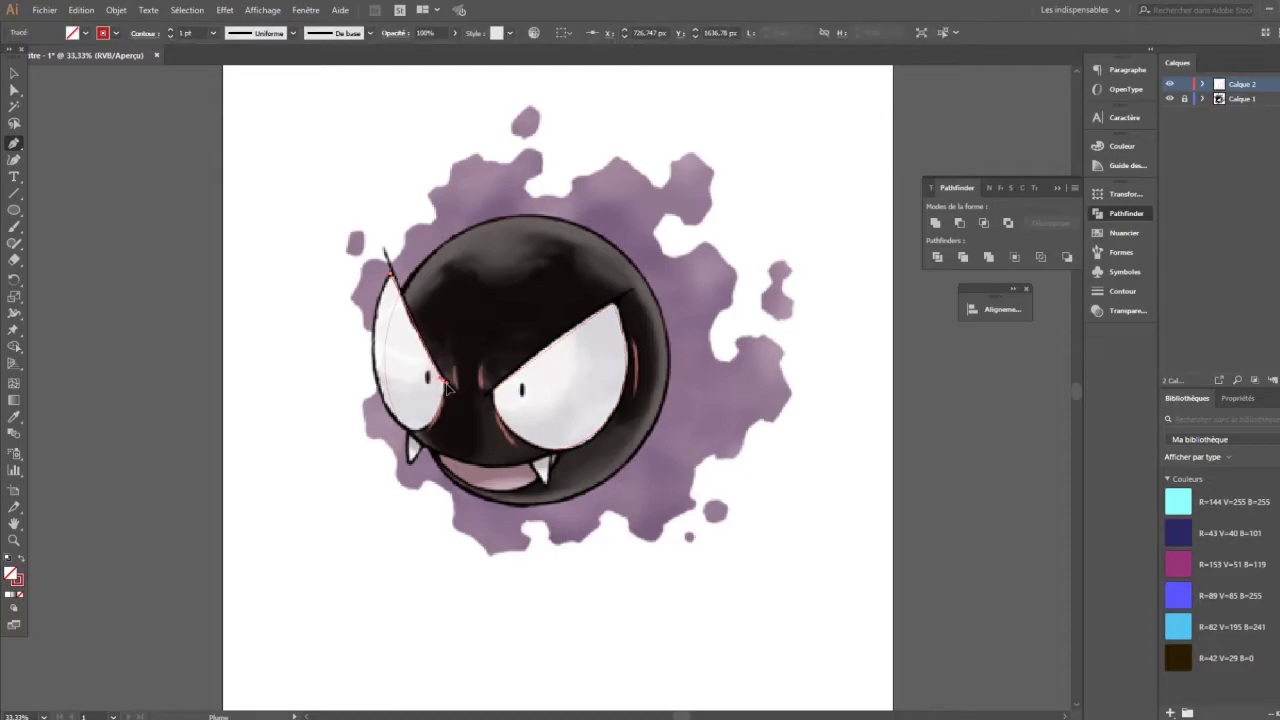
click(447, 383)
drag(395, 423, 346, 374)
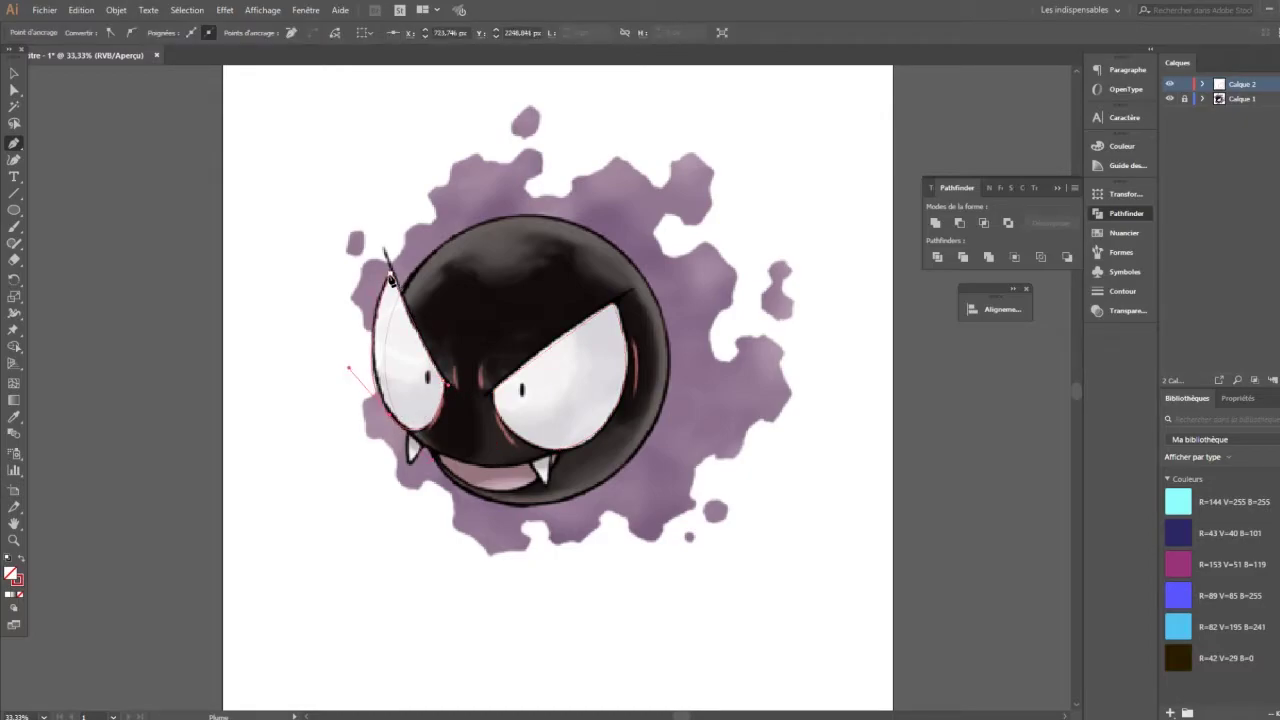
drag(387, 262, 455, 390)
Trace the slanted brow line from the left eye's top across to the right eye's top
ctrl+click(456, 395)
click(482, 368)
click(483, 396)
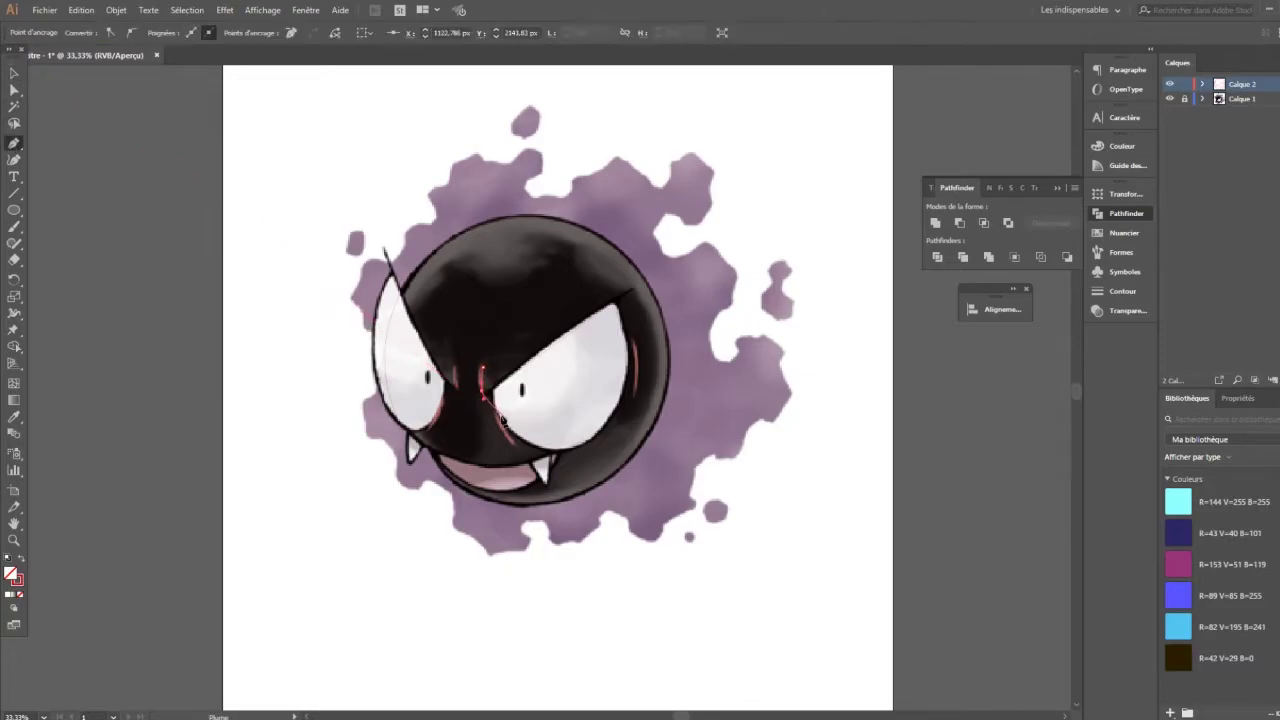
click(384, 247)
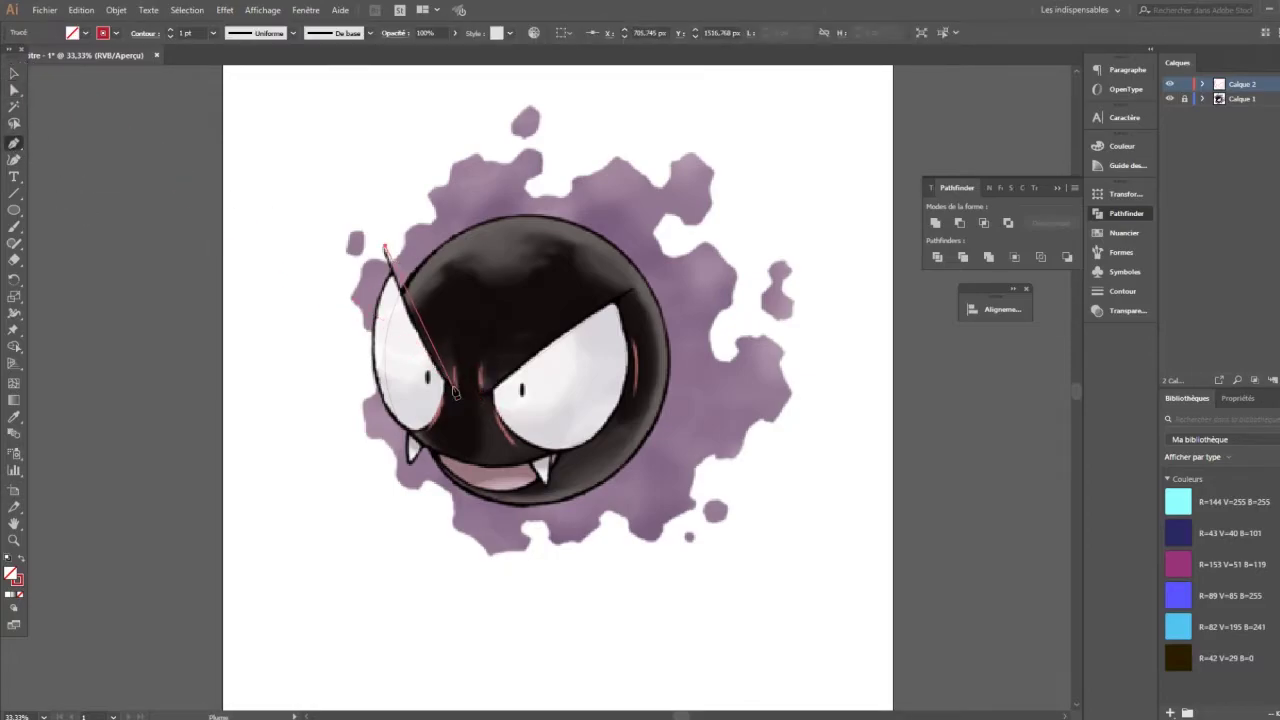
drag(450, 389, 485, 410)
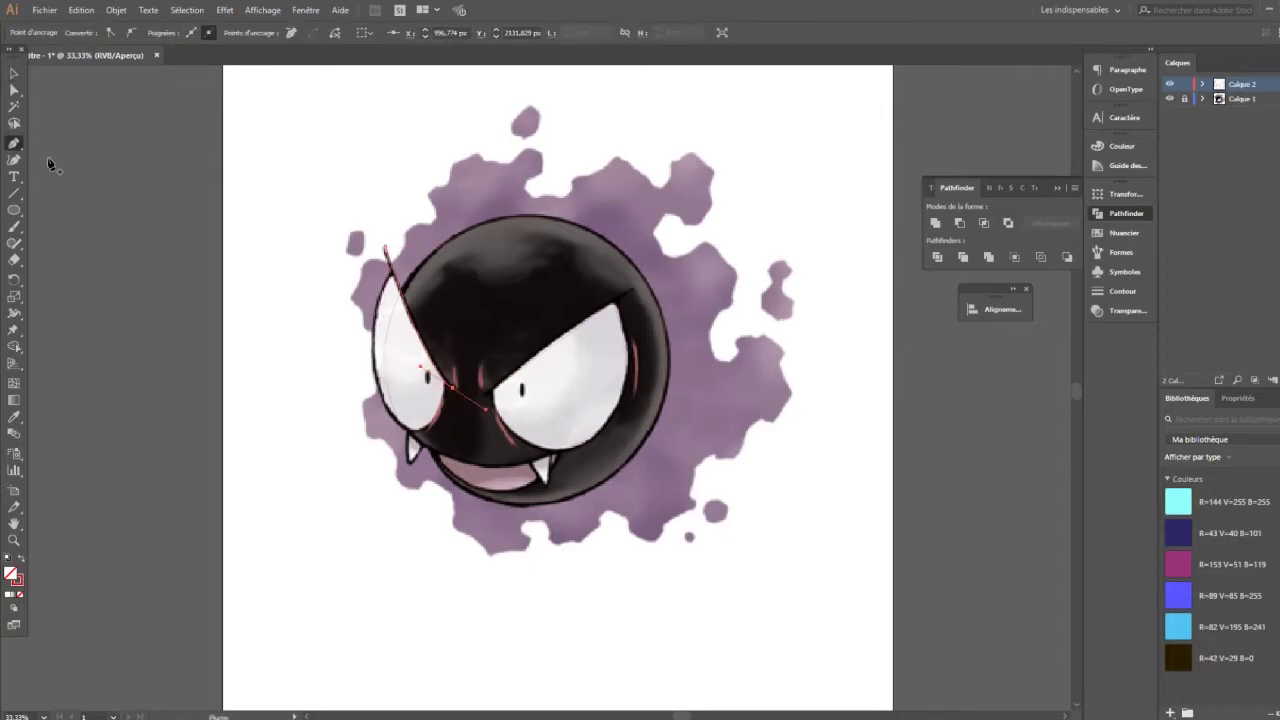
click(486, 394)
click(632, 290)
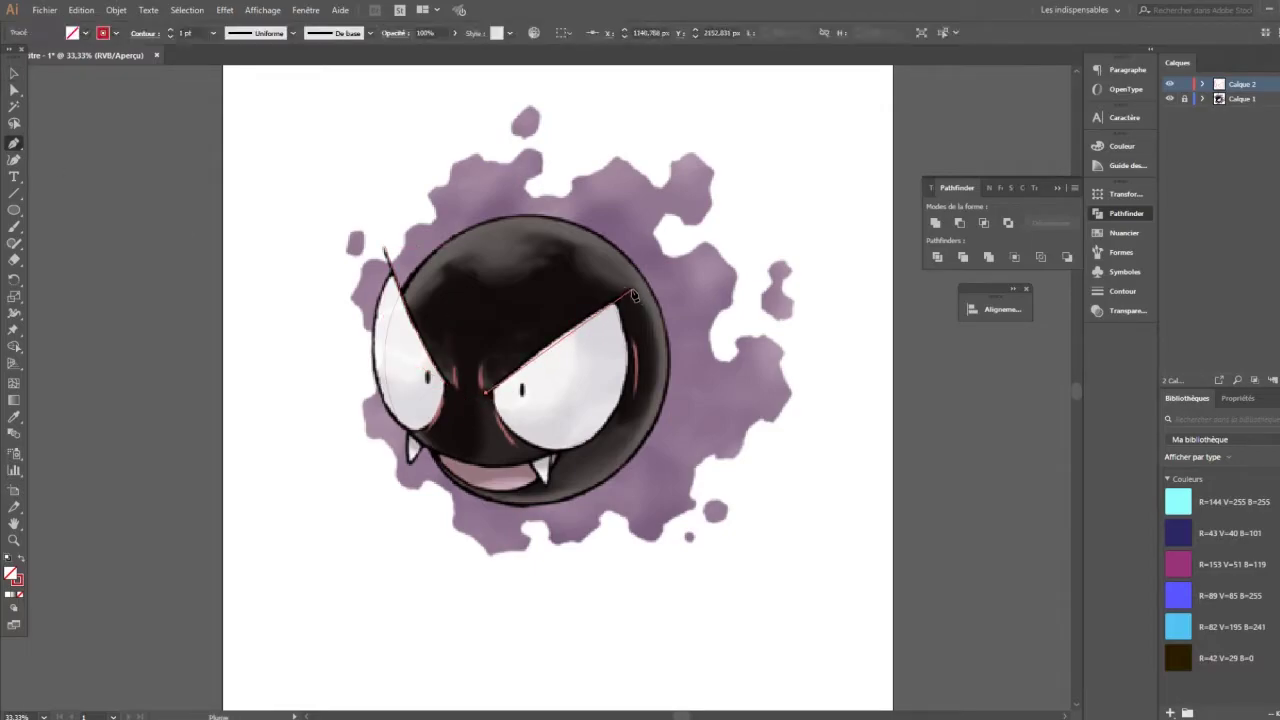
click(18, 75)
Trace short paths along the lower edges of both eyes
key(p)
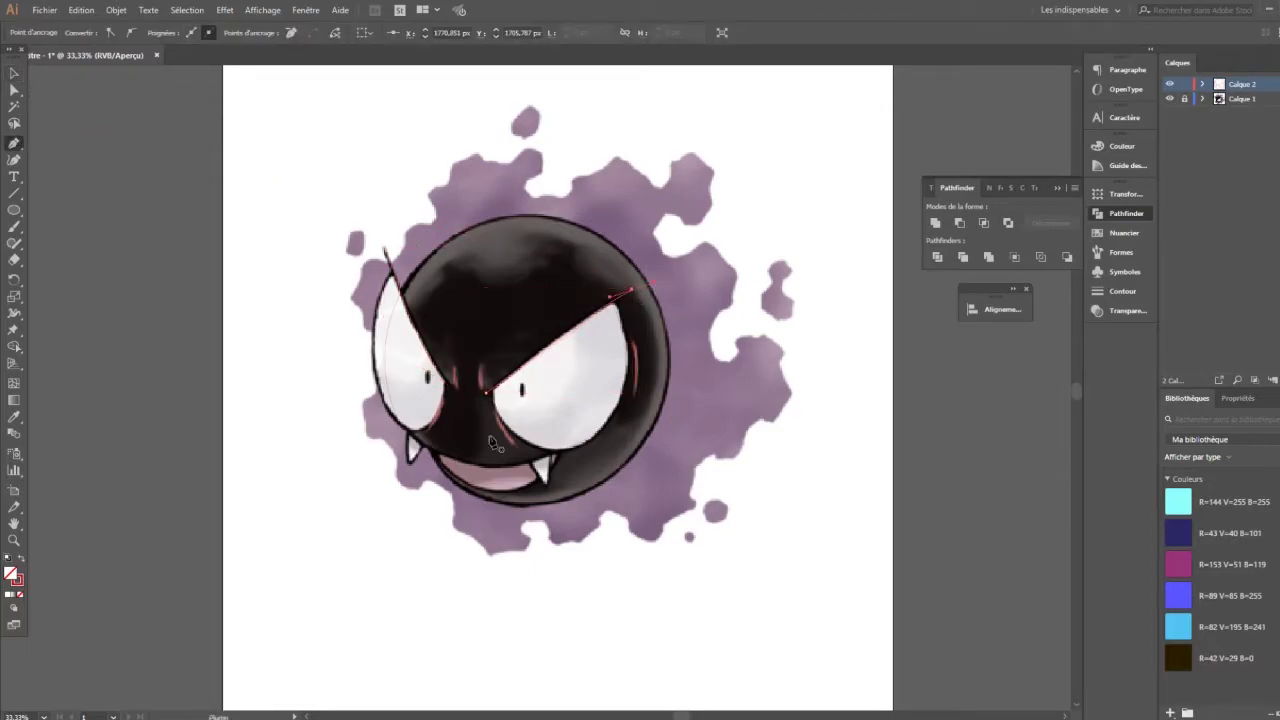
ctrl+click(637, 360)
click(493, 411)
click(520, 450)
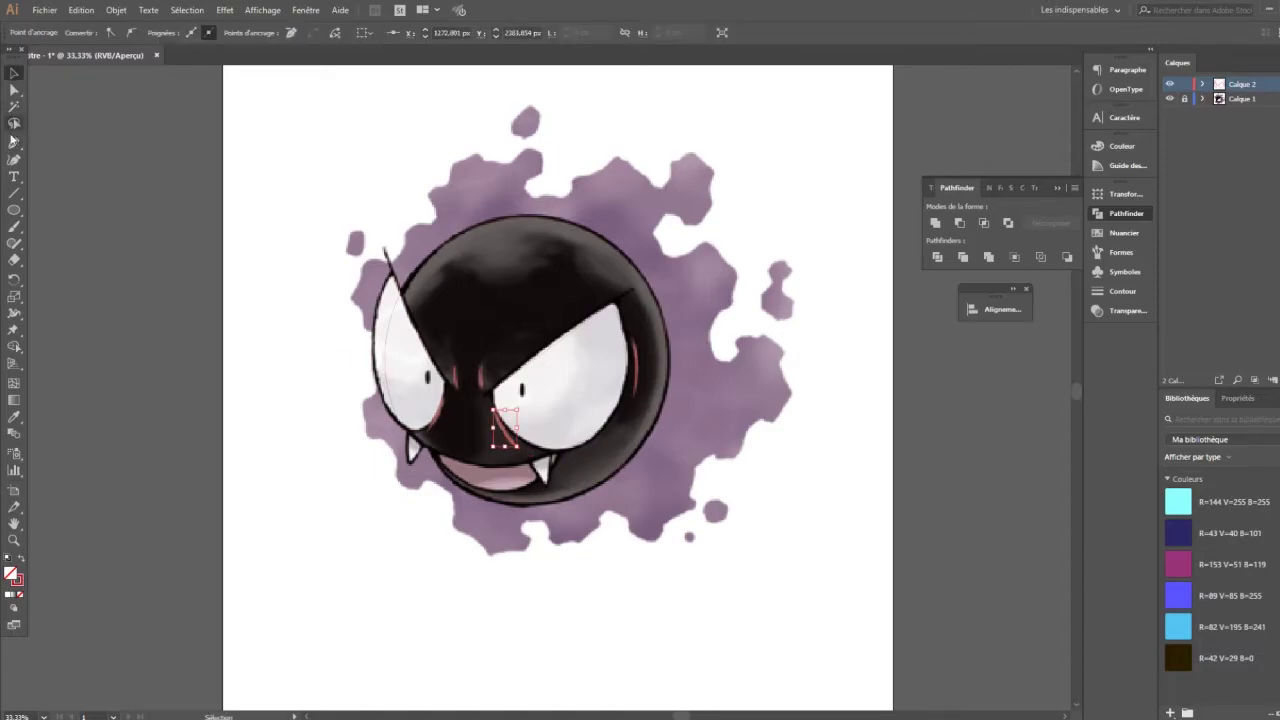
click(442, 398)
click(405, 441)
ctrl+click(450, 440)
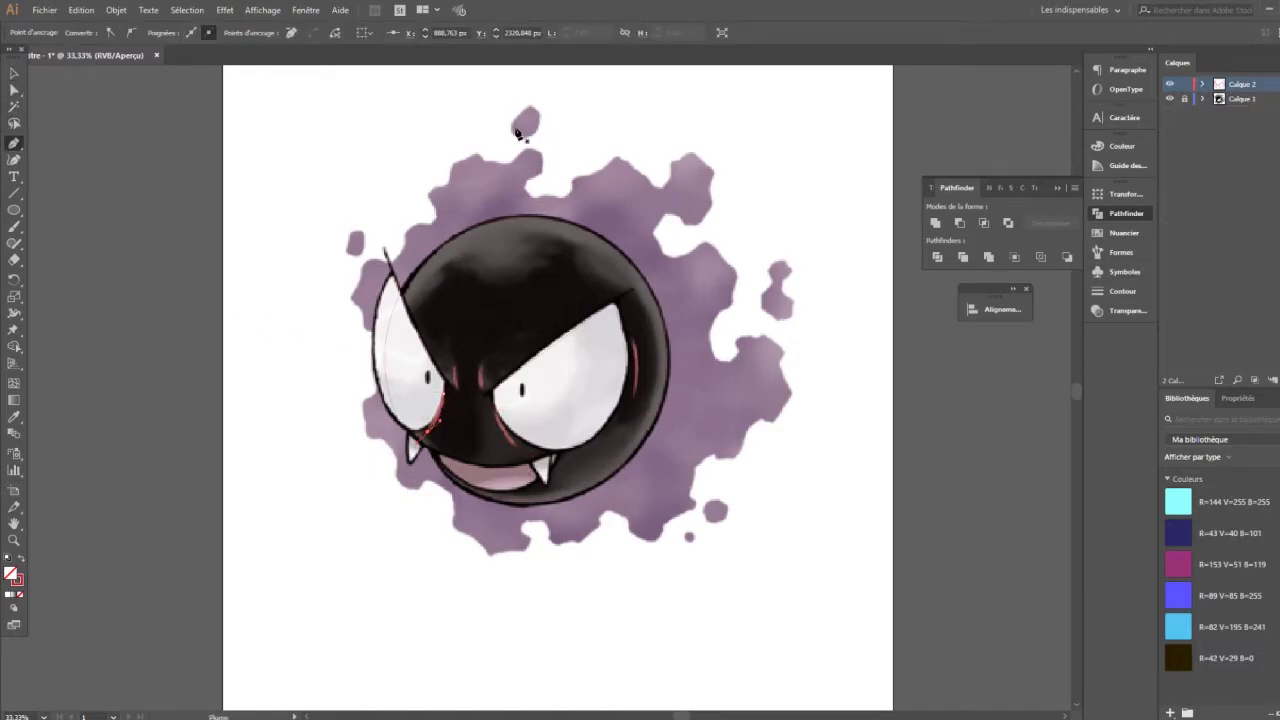
Trace a closed outline around the ghost's grinning mouth
key(v)
drag(309, 189, 786, 603)
key(ctrl+shift+a)
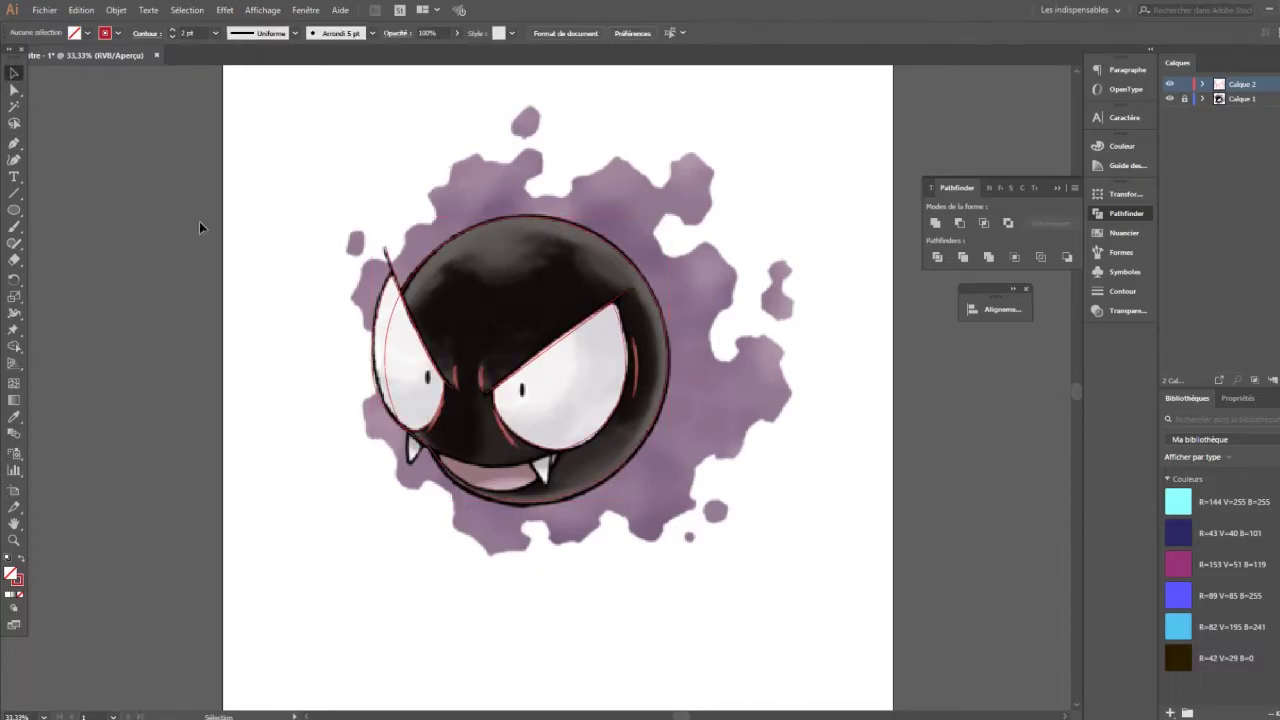
key(p)
click(433, 456)
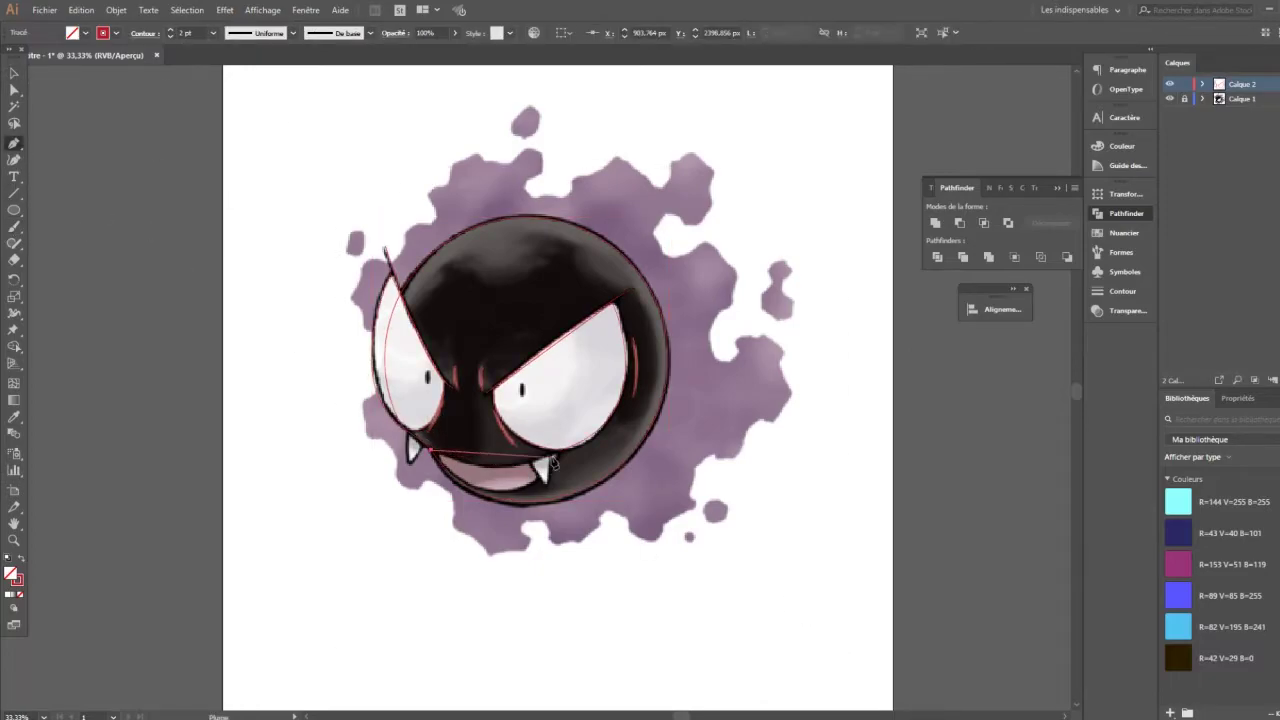
drag(555, 457, 632, 428)
click(435, 458)
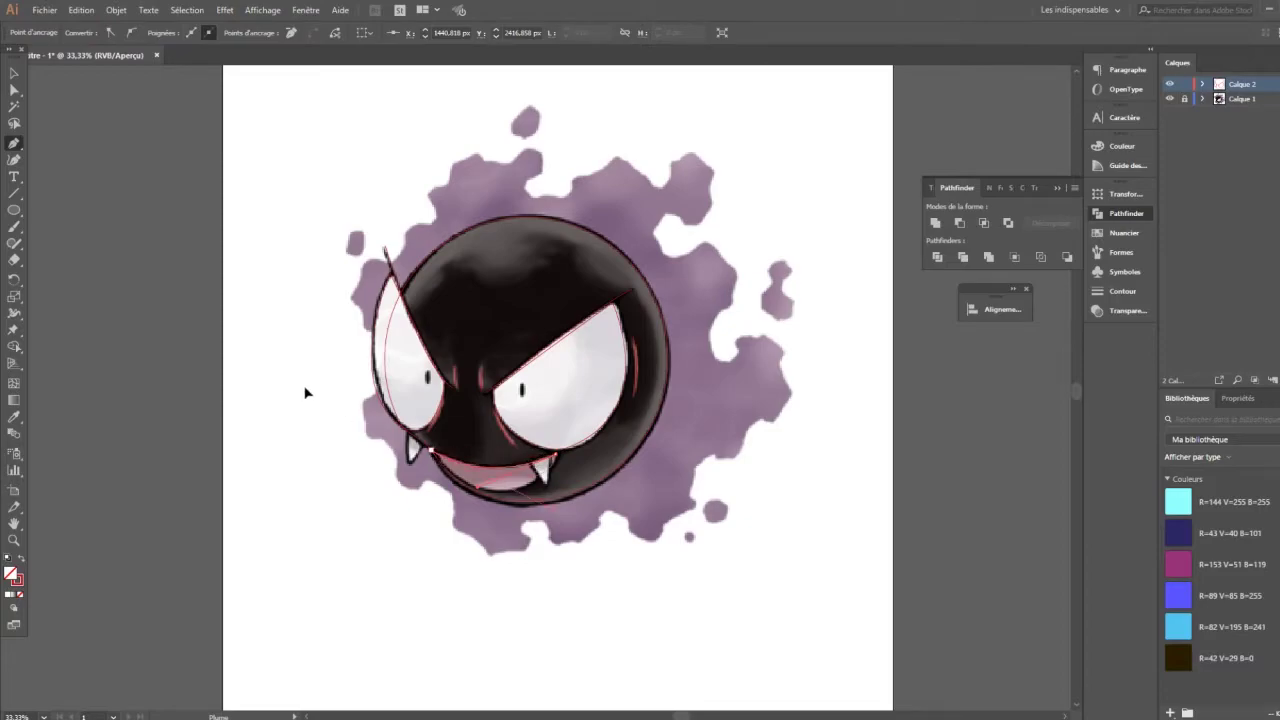
ctrl+click(532, 462)
Trace a closed outline around the two fangs
click(542, 462)
click(408, 465)
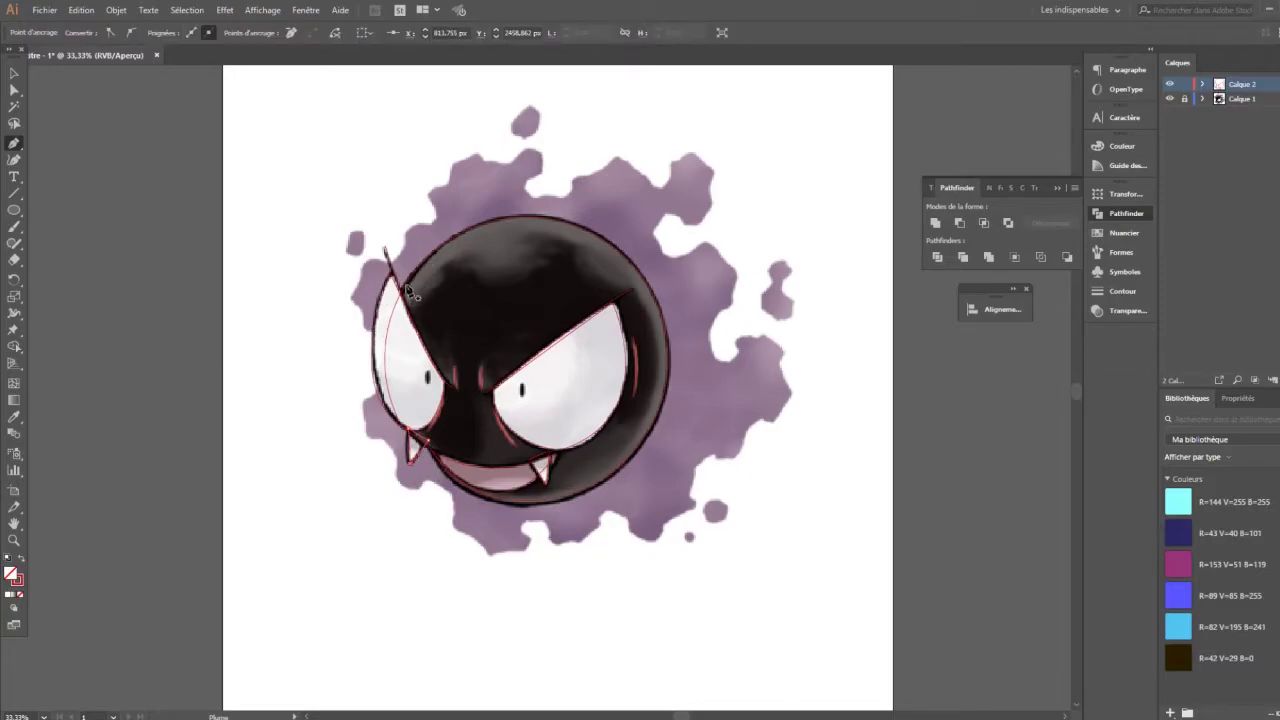
click(374, 340)
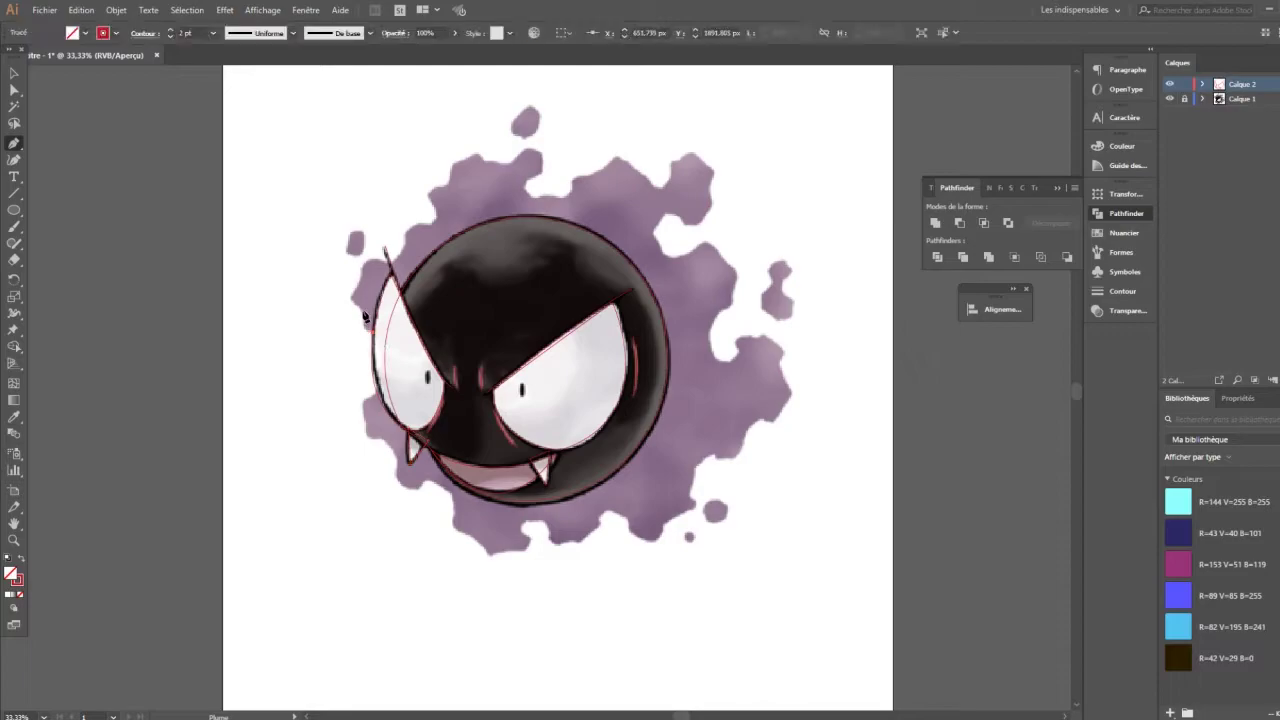
Outline the purple smoke cloud from its left side across the top and lower-right bump
scroll(358, 417, up, 2)
click(356, 358)
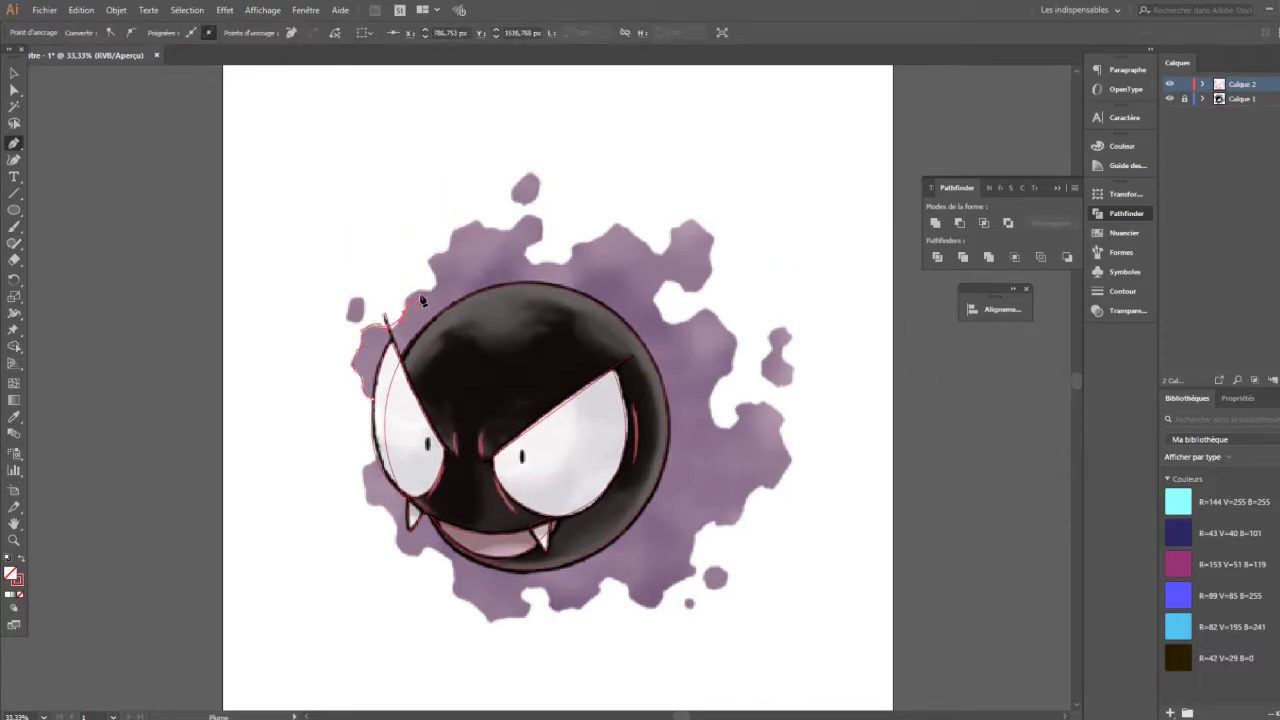
click(433, 284)
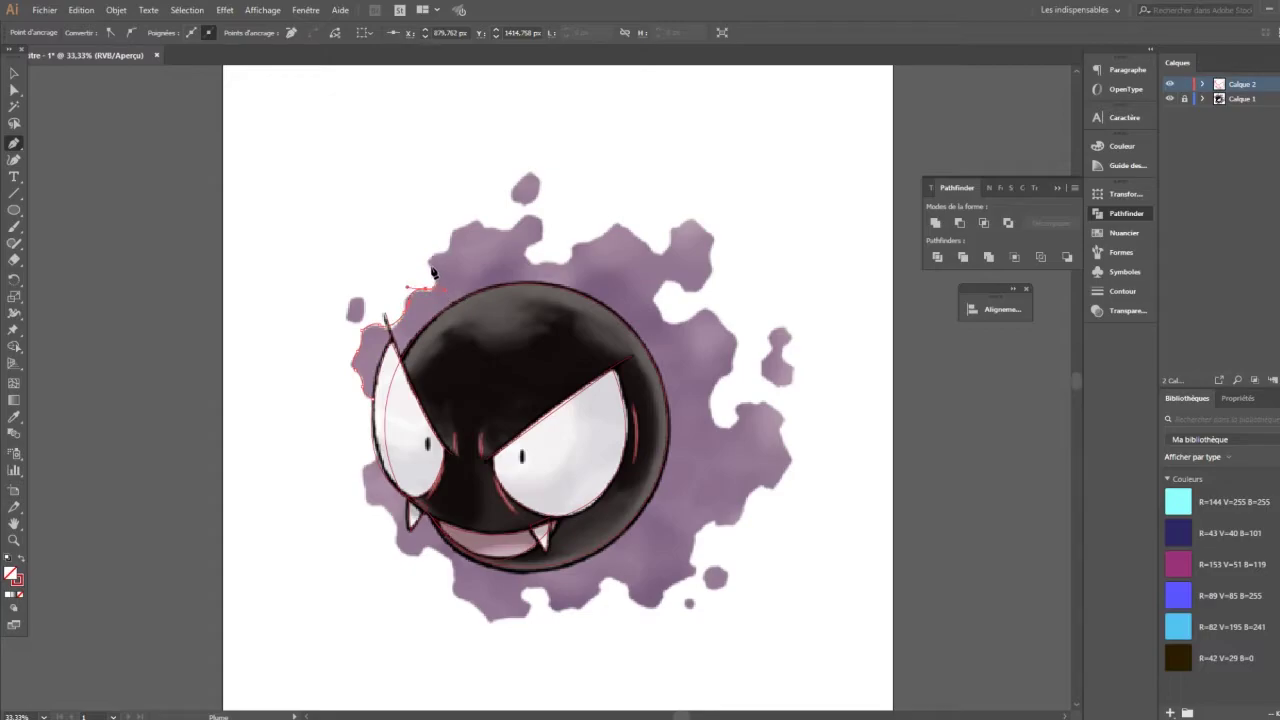
click(483, 222)
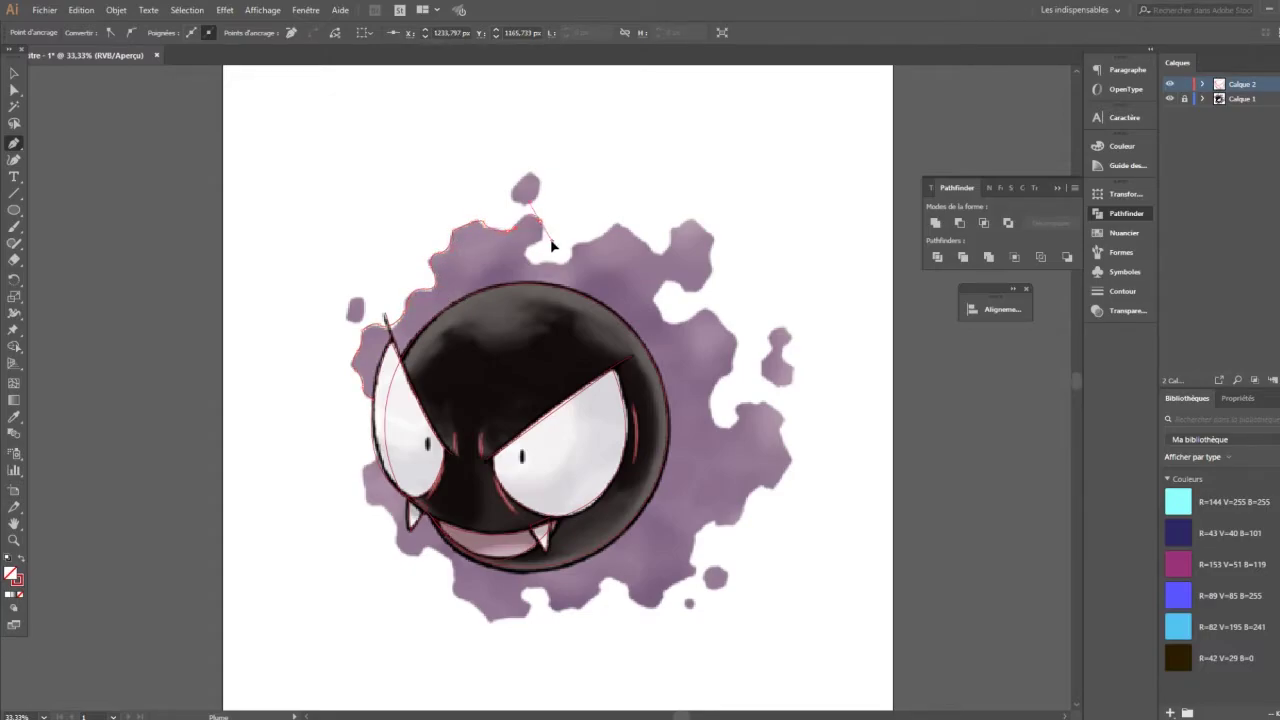
click(550, 240)
click(616, 224)
click(660, 260)
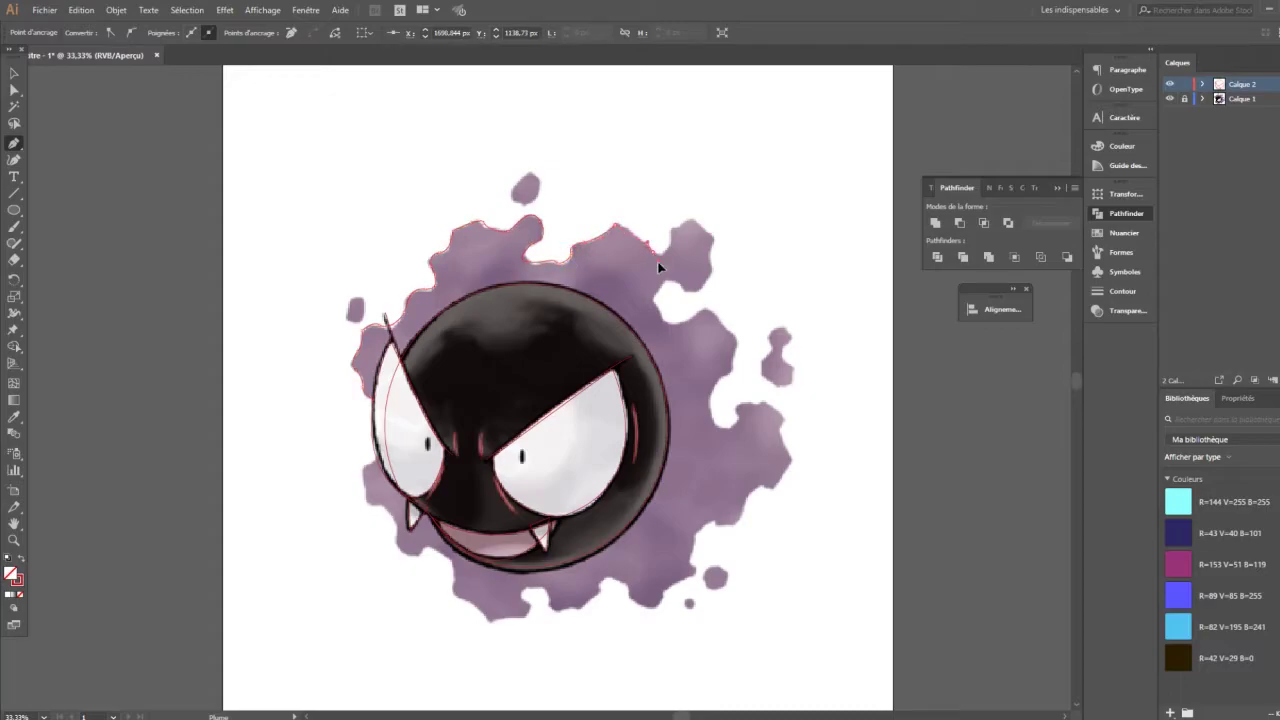
click(710, 238)
click(737, 335)
click(714, 424)
click(740, 403)
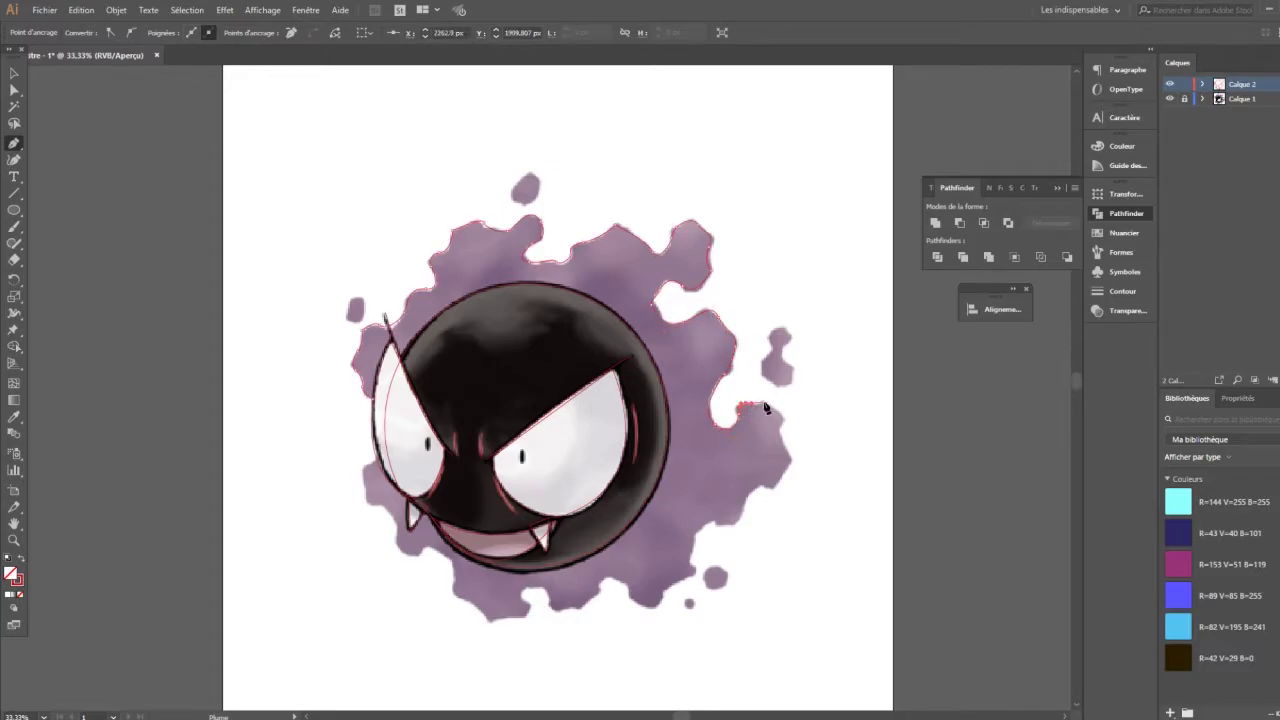
click(780, 416)
Continue the smoke outline down the right edge, along the bottom and up the left
click(790, 462)
click(748, 487)
click(690, 554)
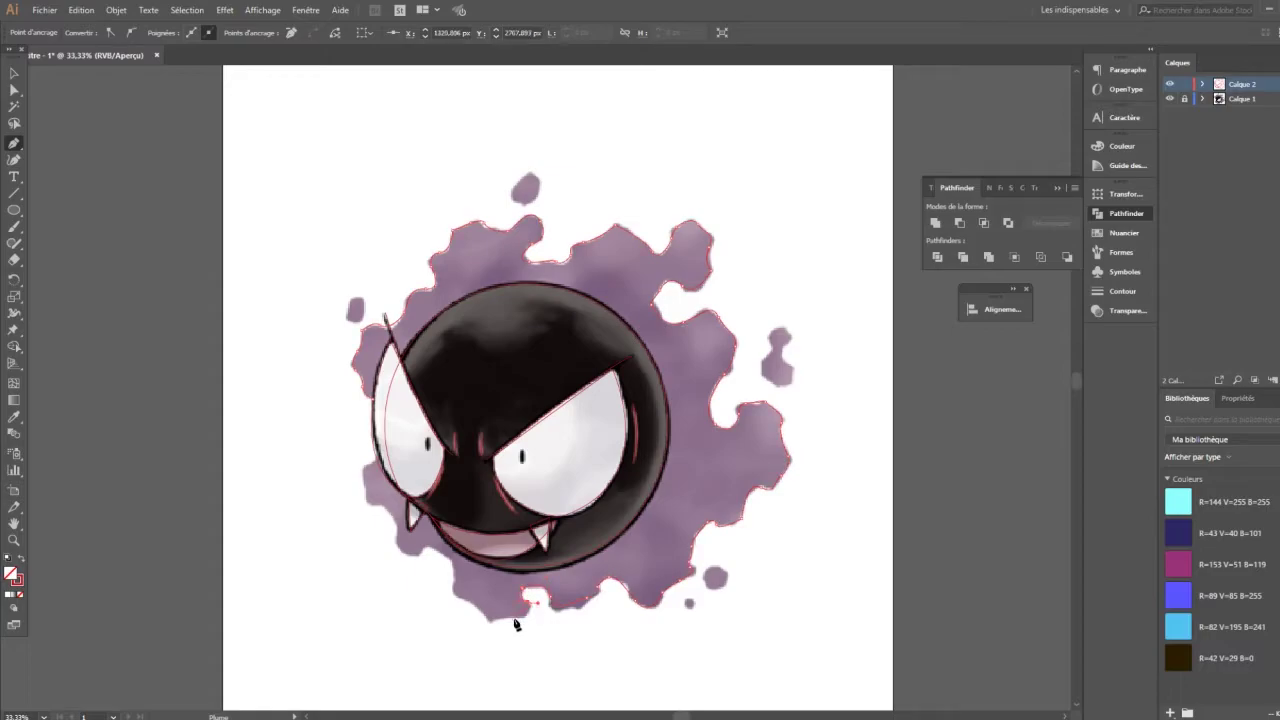
click(456, 595)
click(422, 552)
click(377, 480)
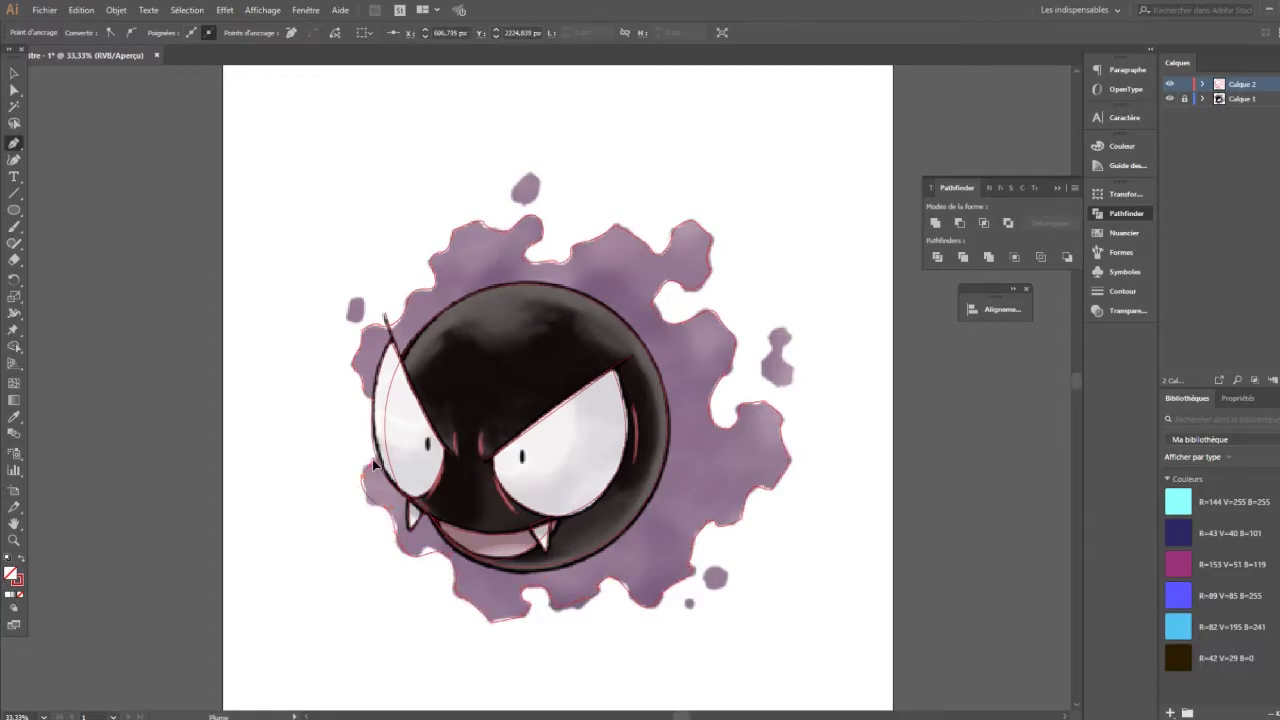
click(386, 405)
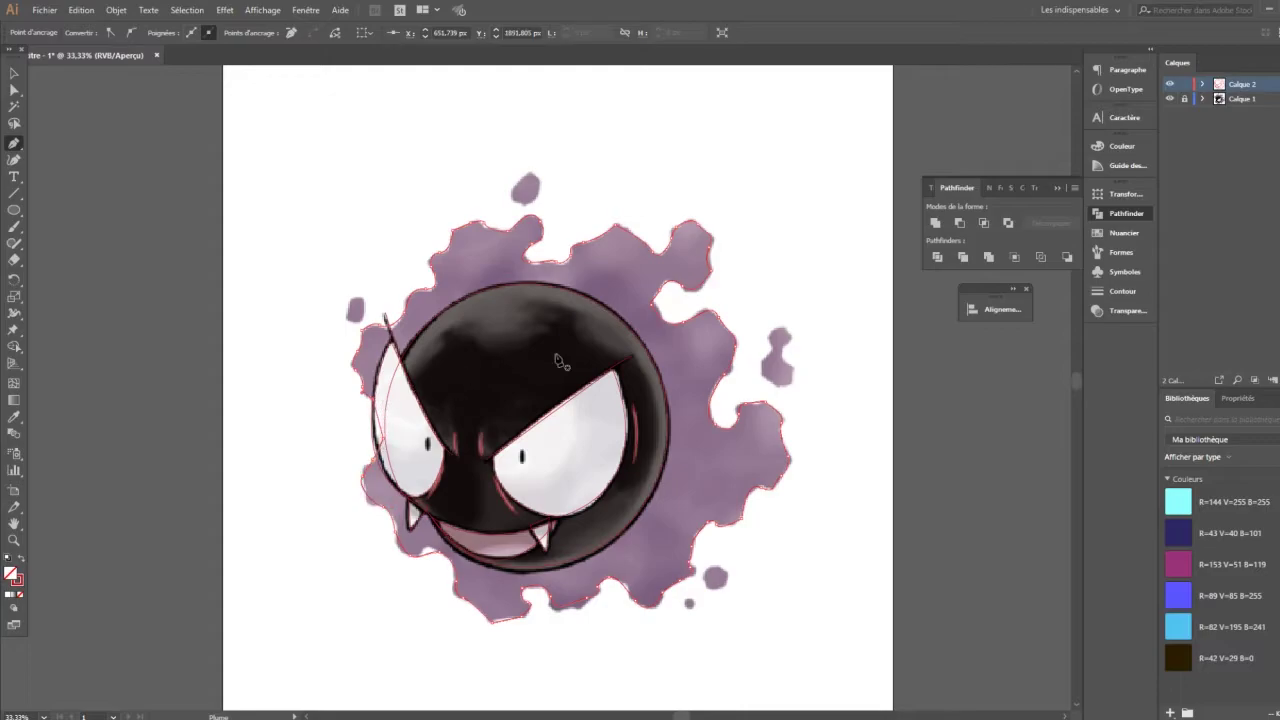
Outline the small right, top and left smoke blobs and the left pupil
click(788, 388)
click(795, 345)
click(712, 586)
click(710, 592)
click(527, 178)
click(540, 195)
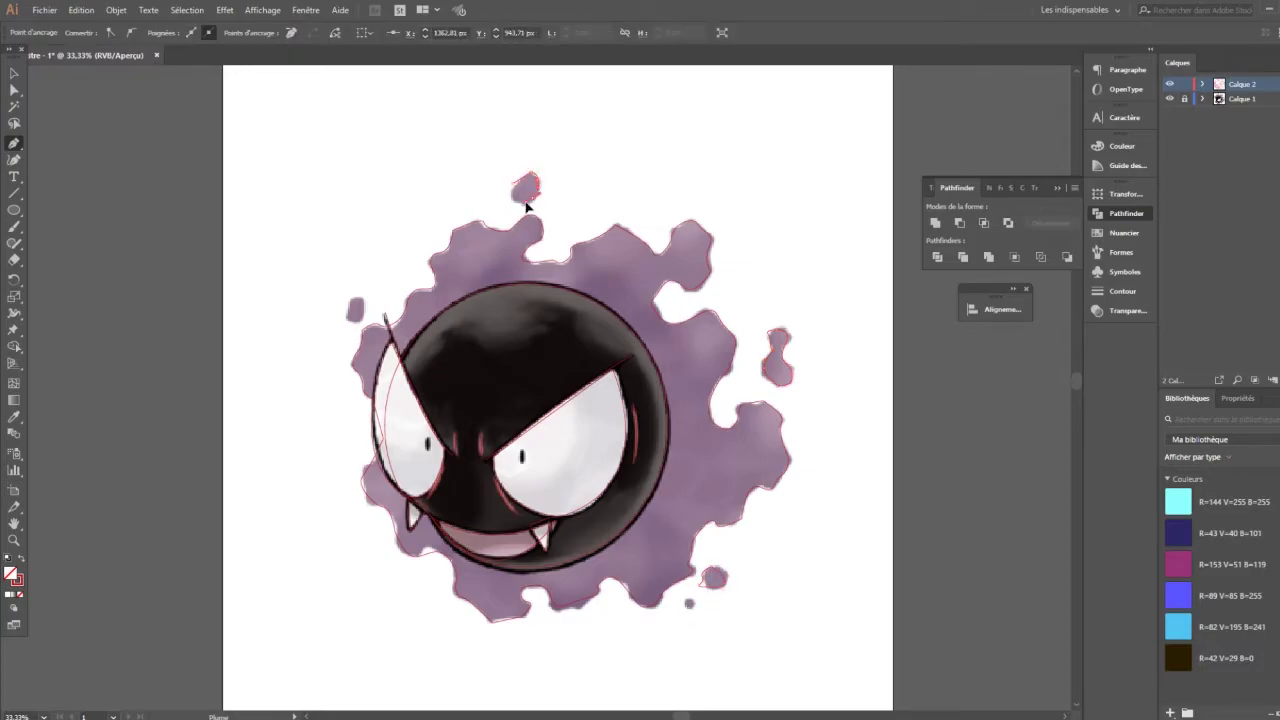
click(516, 203)
click(498, 190)
click(354, 298)
click(428, 442)
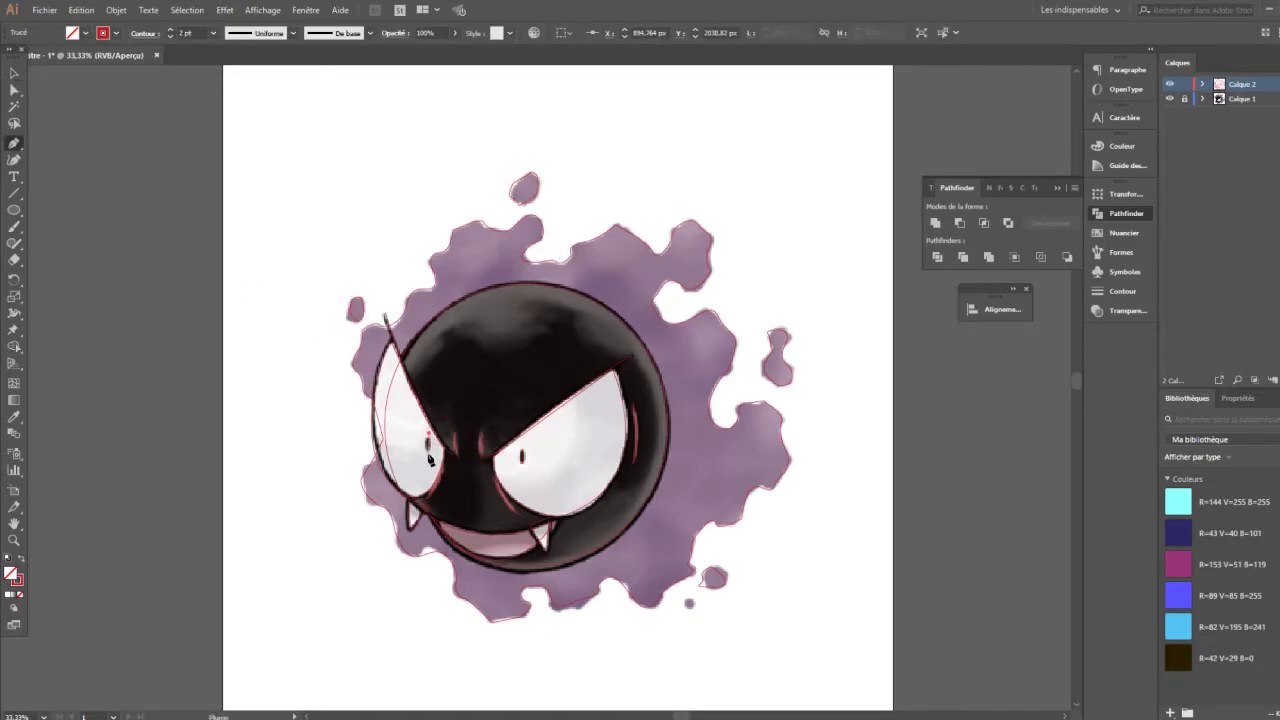
click(12, 74)
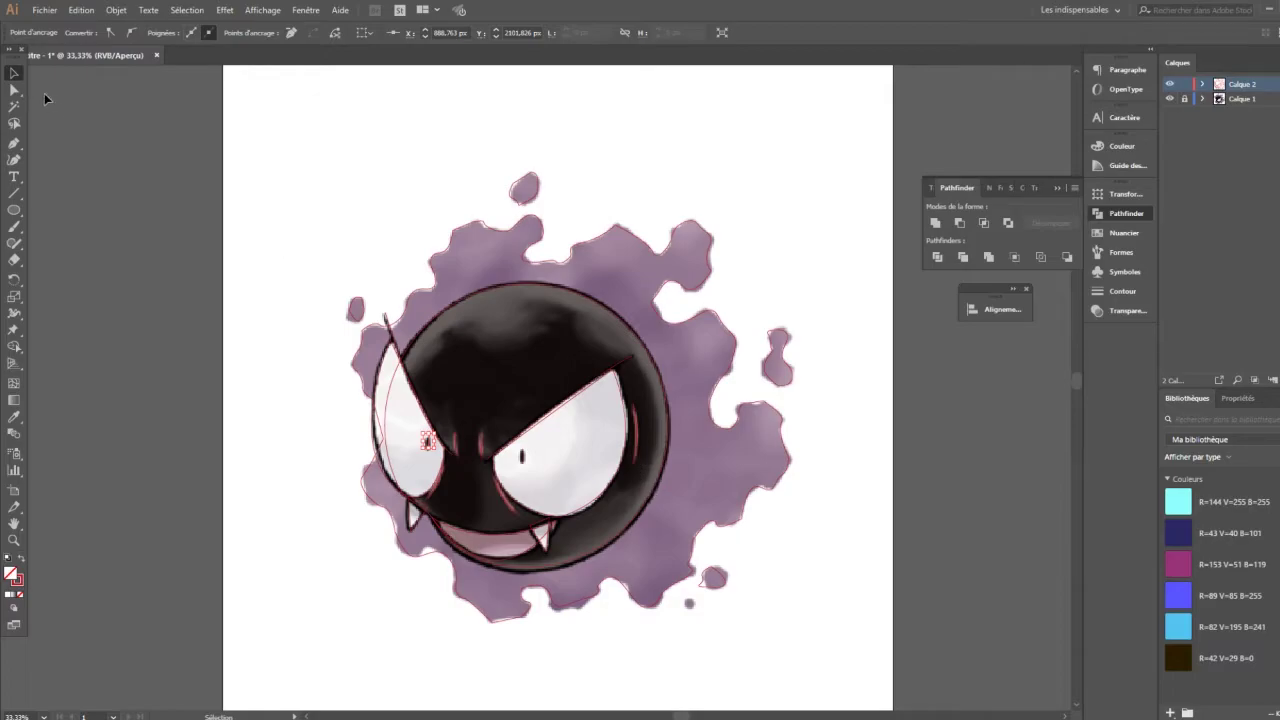
Fill the head circle near-black and the right eye shape white
click(618, 320)
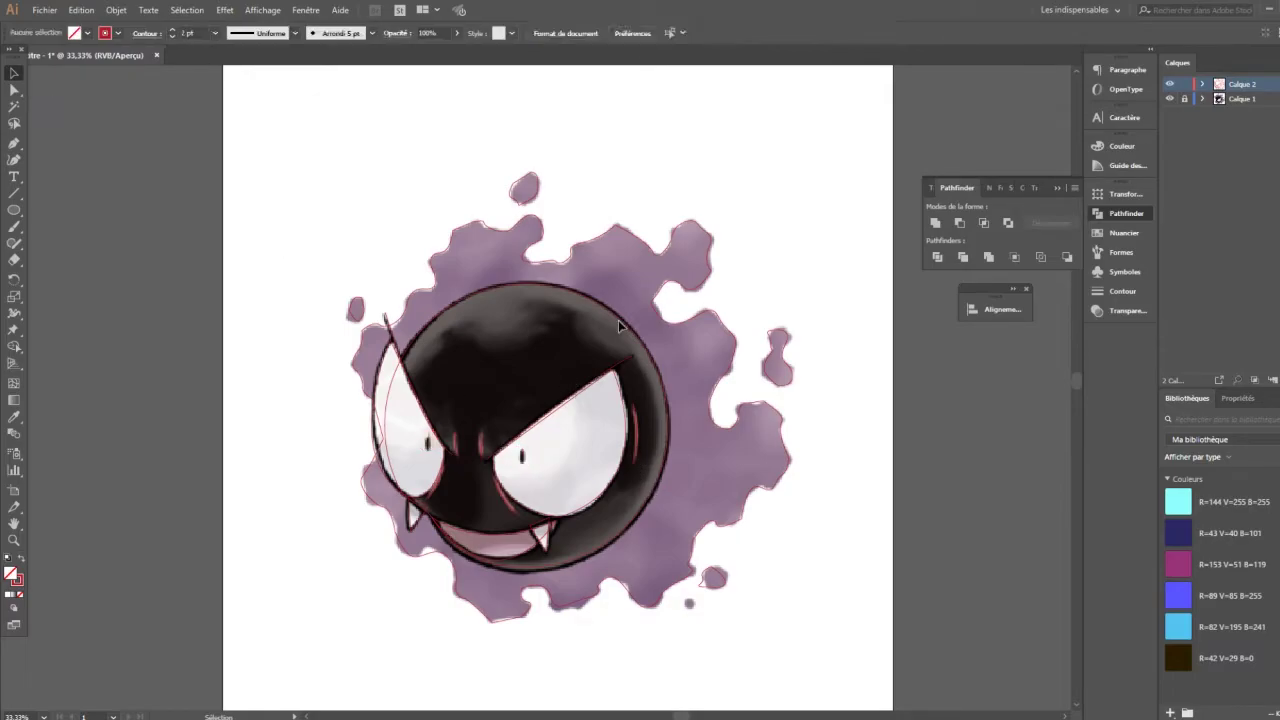
click(85, 33)
click(40, 58)
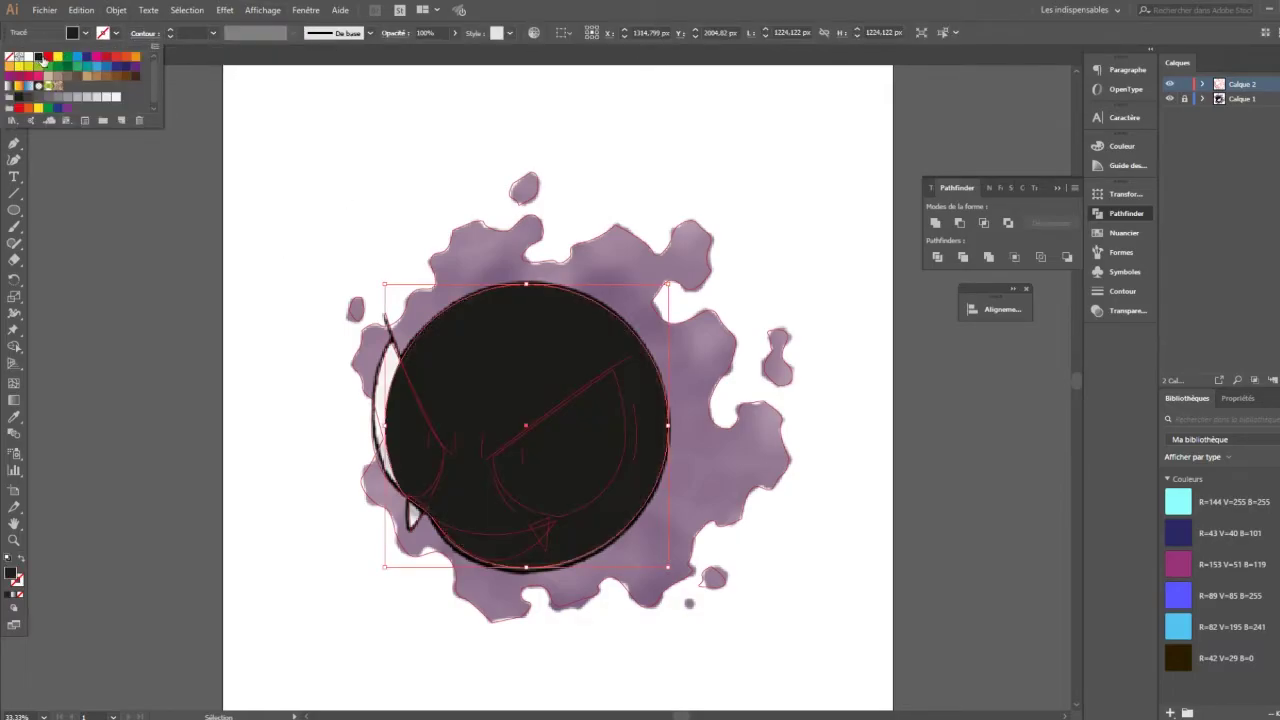
click(624, 478)
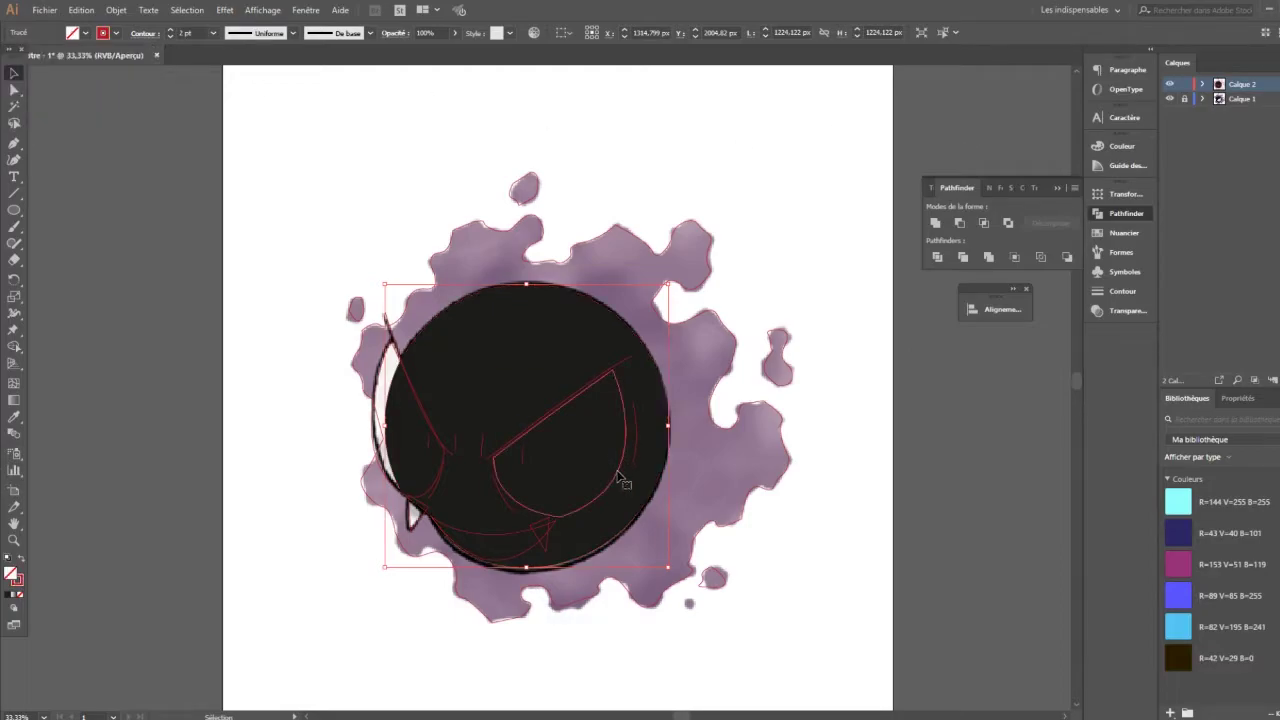
click(85, 33)
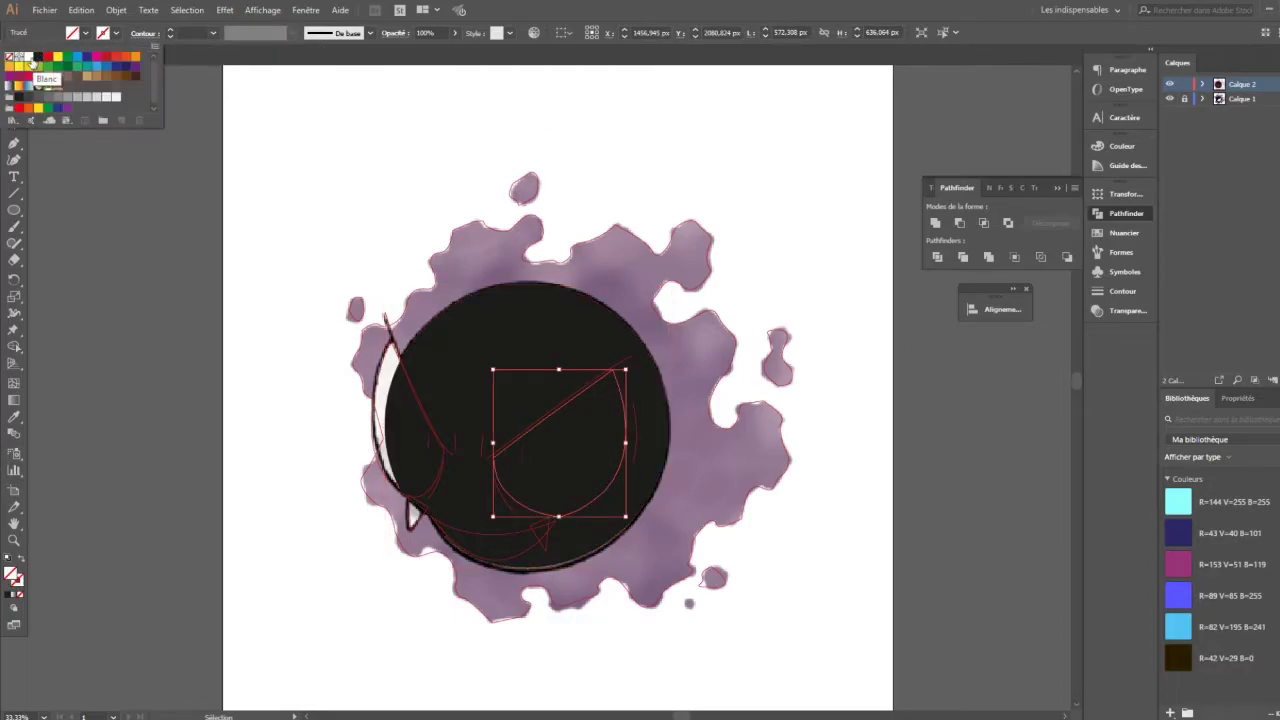
click(28, 57)
Give the head circle a purple outline at 5 pt thickness
click(645, 360)
click(103, 33)
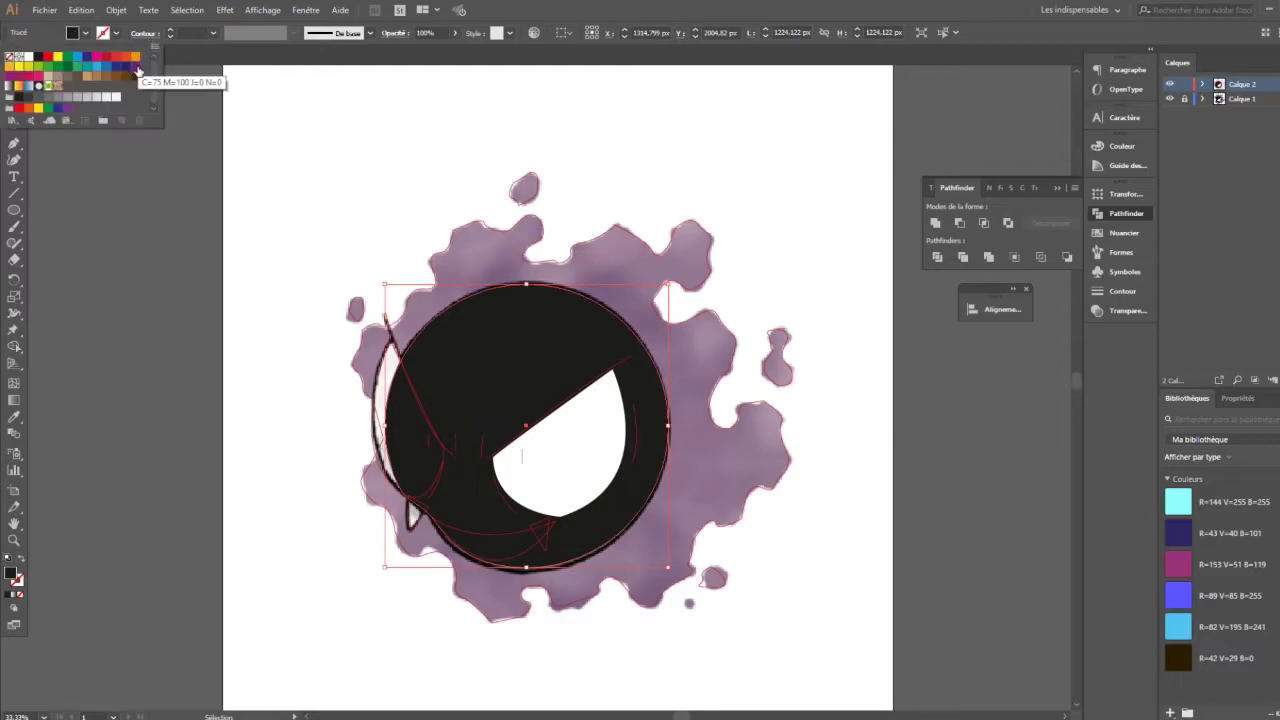
click(114, 78)
double_click(172, 33)
click(743, 230)
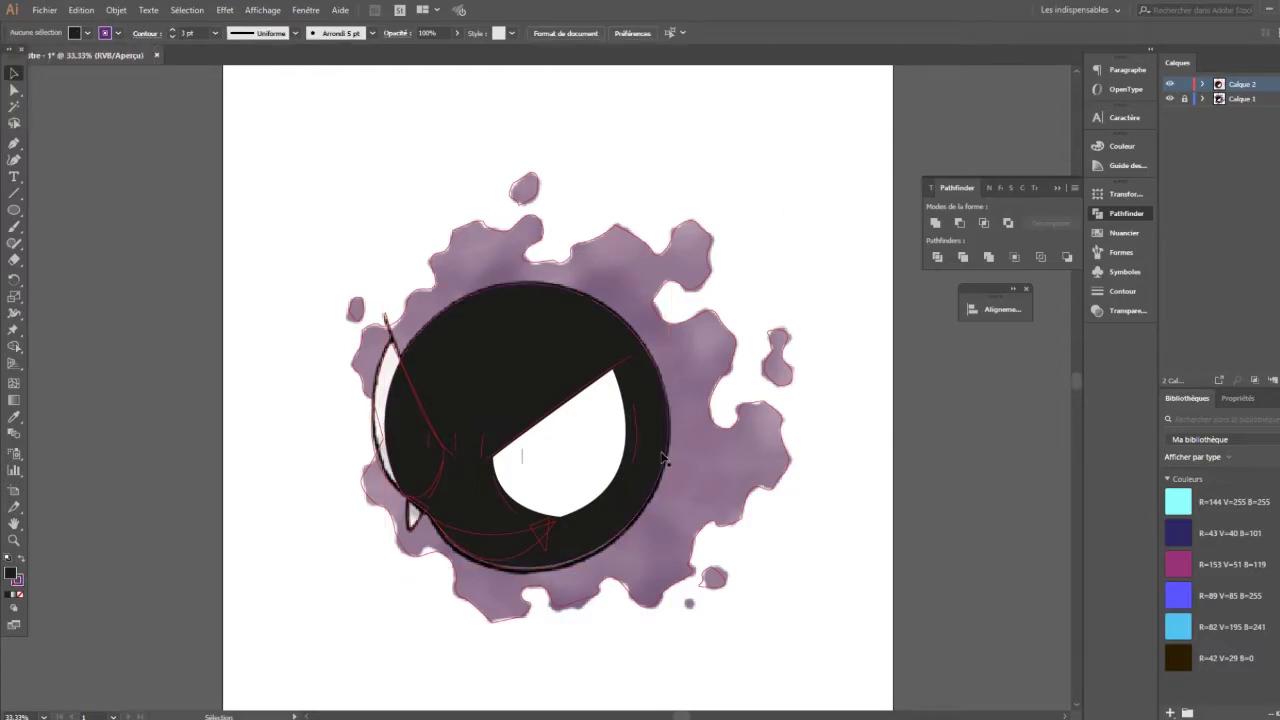
click(452, 356)
double_click(172, 29)
click(223, 182)
click(613, 383)
click(74, 33)
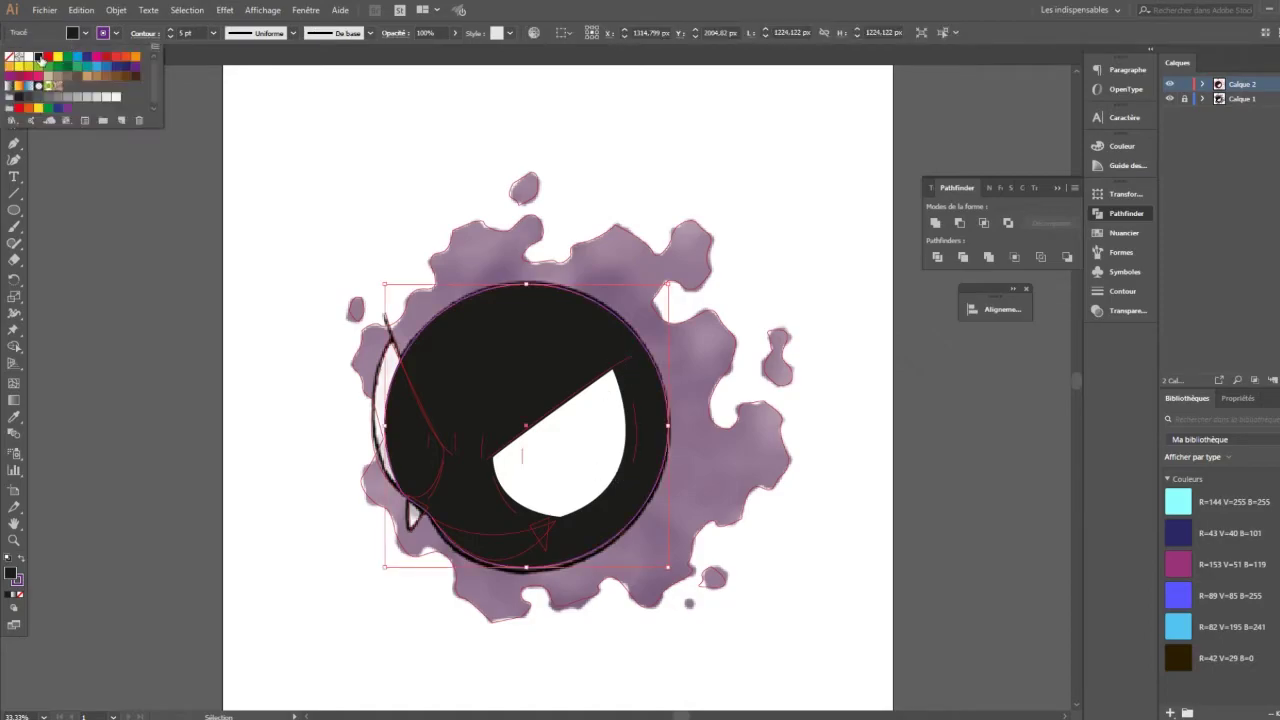
Create a new dark purple swatch R=48 V=0 B=49 and apply it to the head circle
click(156, 47)
drag(634, 347, 629, 392)
mouse_move(637, 368)
mouse_down()
mouse_move(652, 345)
mouse_move(617, 368)
mouse_move(664, 392)
mouse_up()
drag(652, 345, 646, 350)
drag(664, 392, 650, 392)
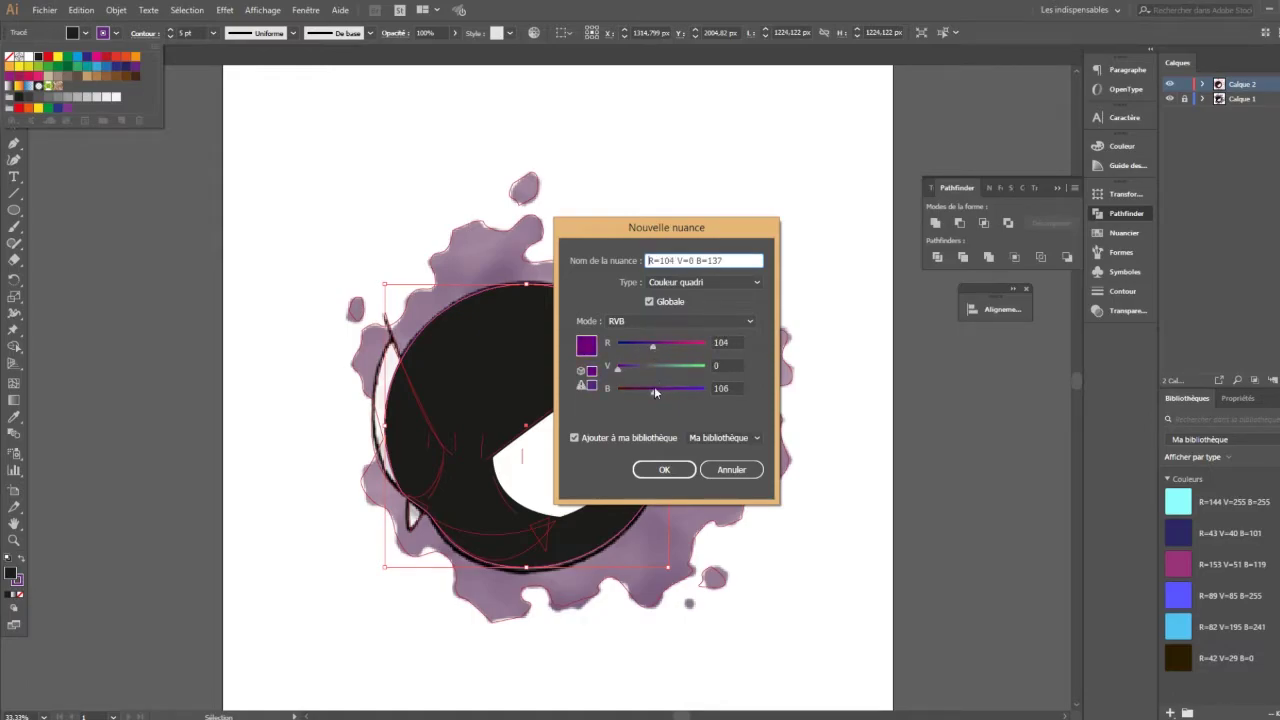
drag(646, 345, 656, 343)
drag(650, 392, 617, 392)
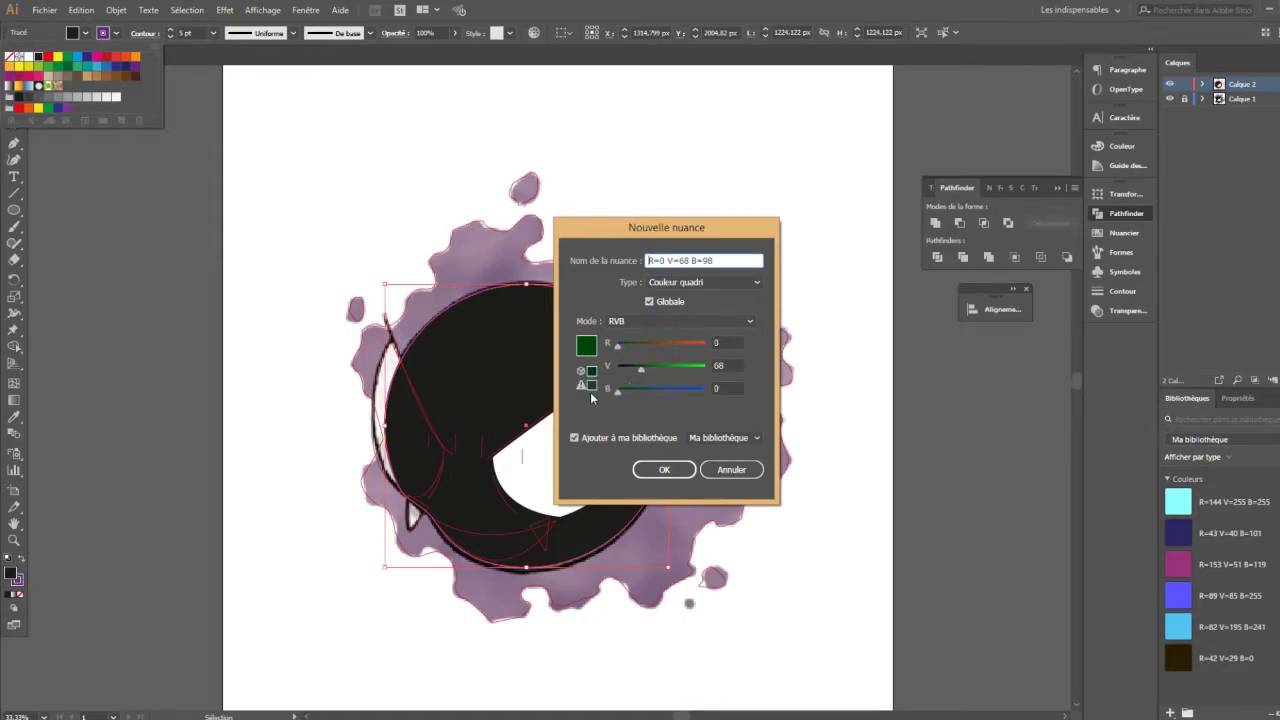
drag(650, 345, 636, 345)
drag(641, 396, 633, 392)
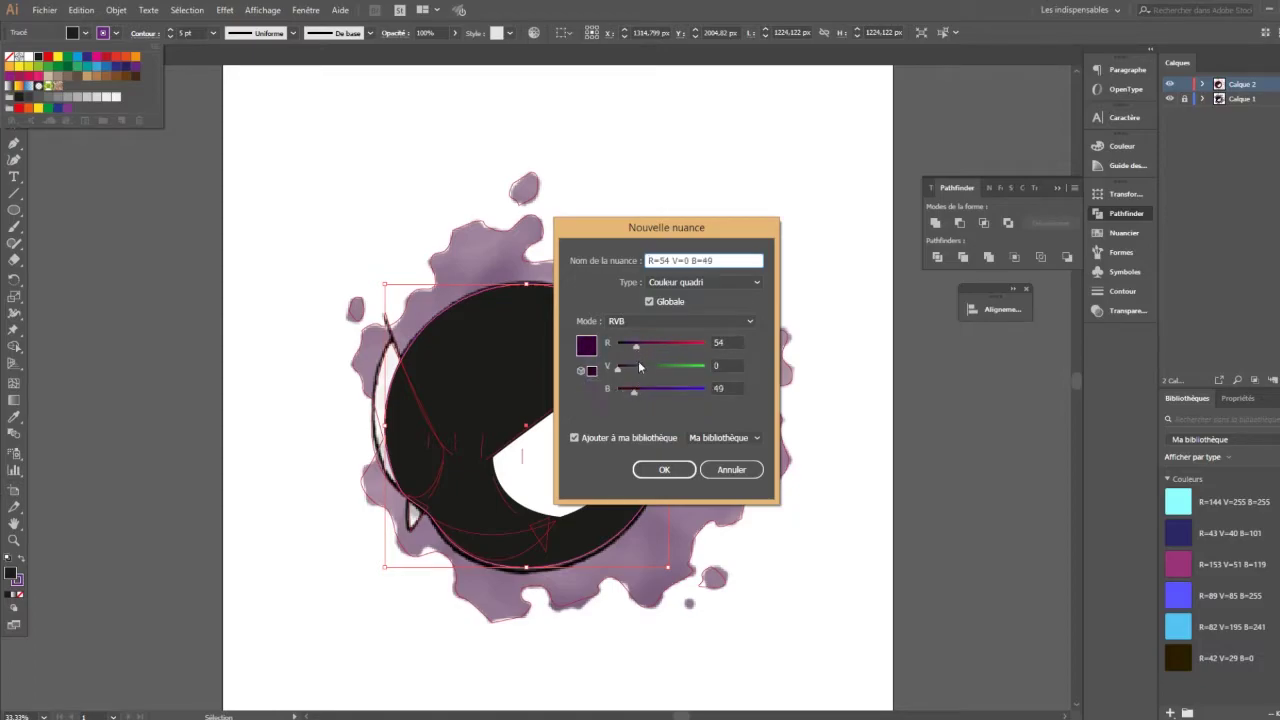
drag(635, 345, 637, 347)
click(659, 469)
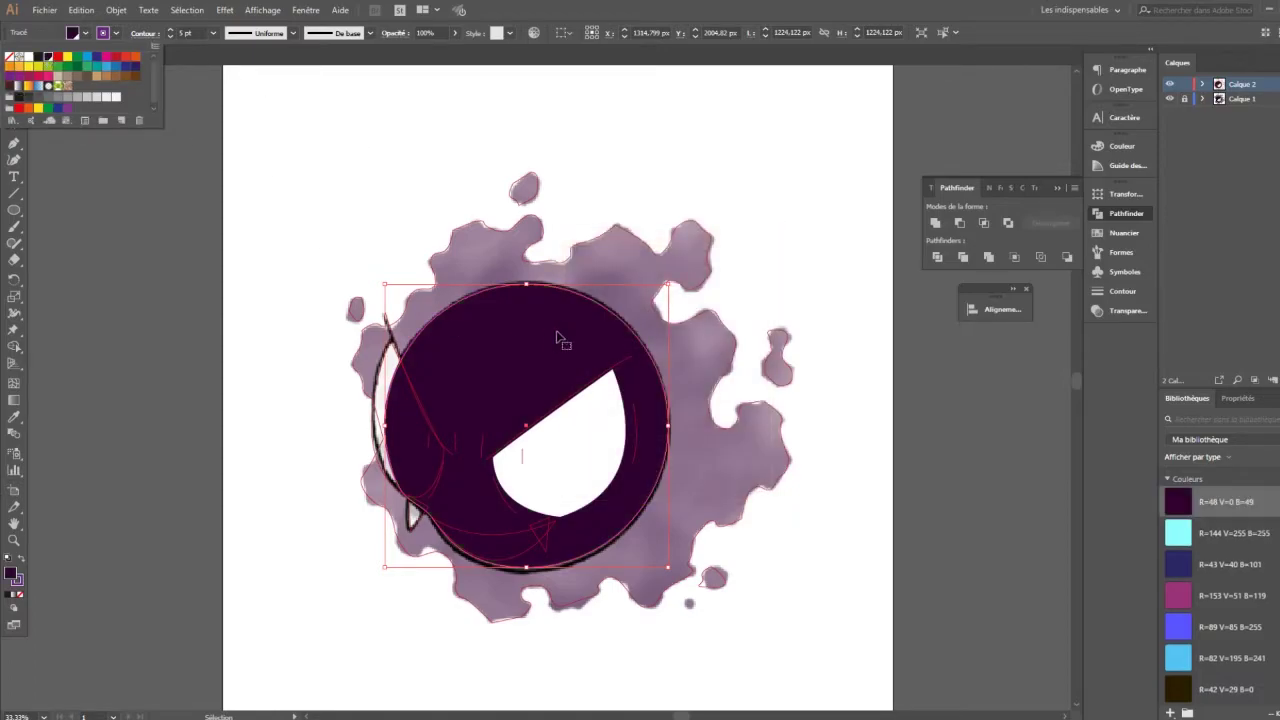
key(Escape)
Give the white eye shape a black outline with the tapered ellipse width profile
key(a)
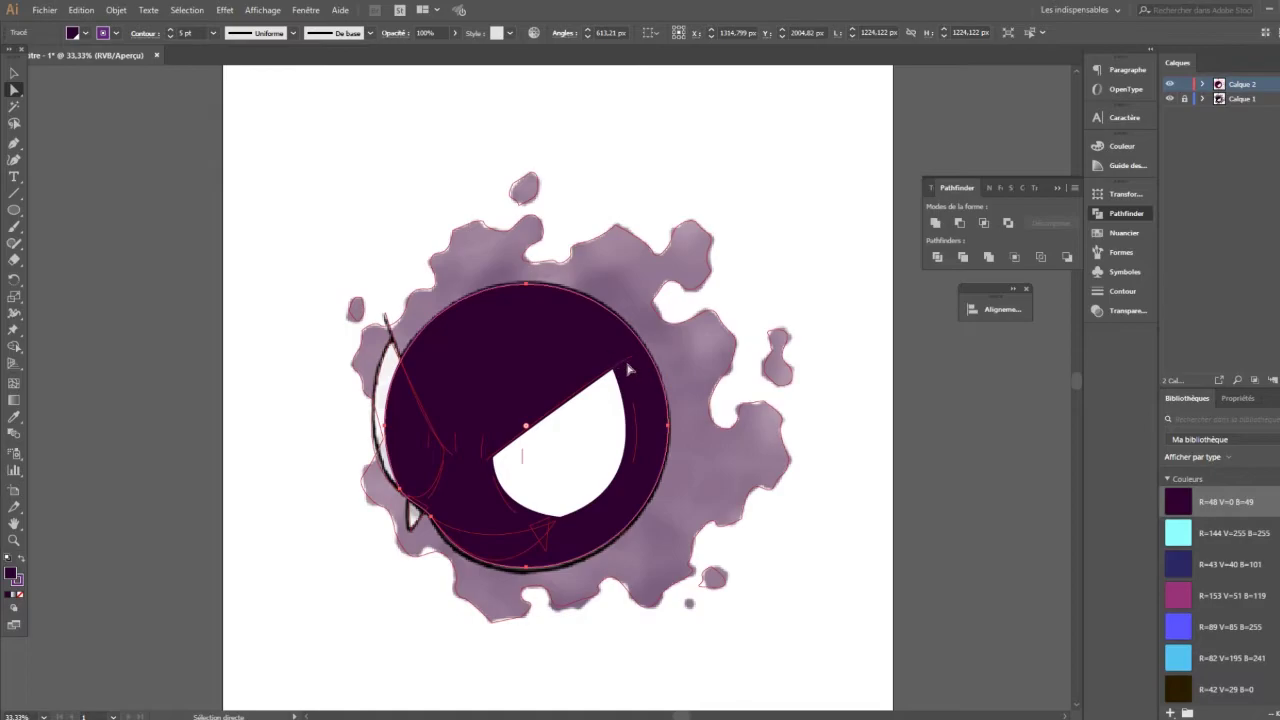
click(628, 368)
key(v)
click(87, 33)
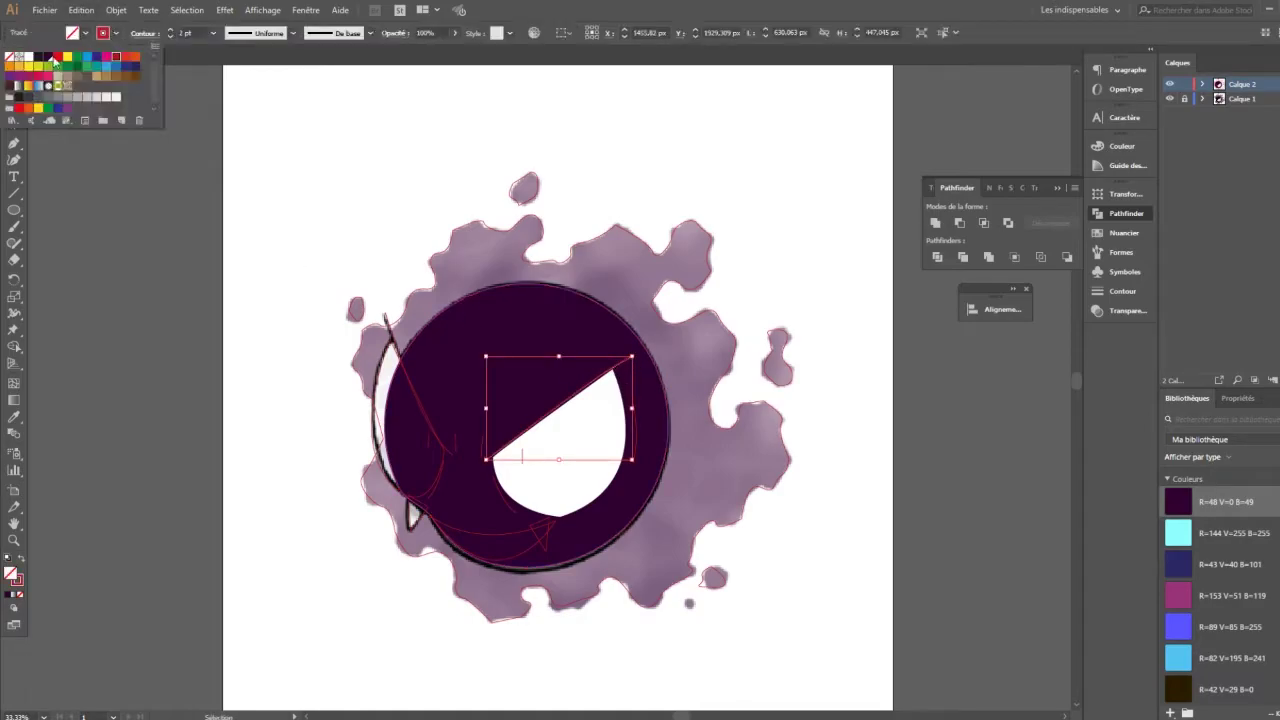
click(38, 57)
key(Escape)
click(245, 33)
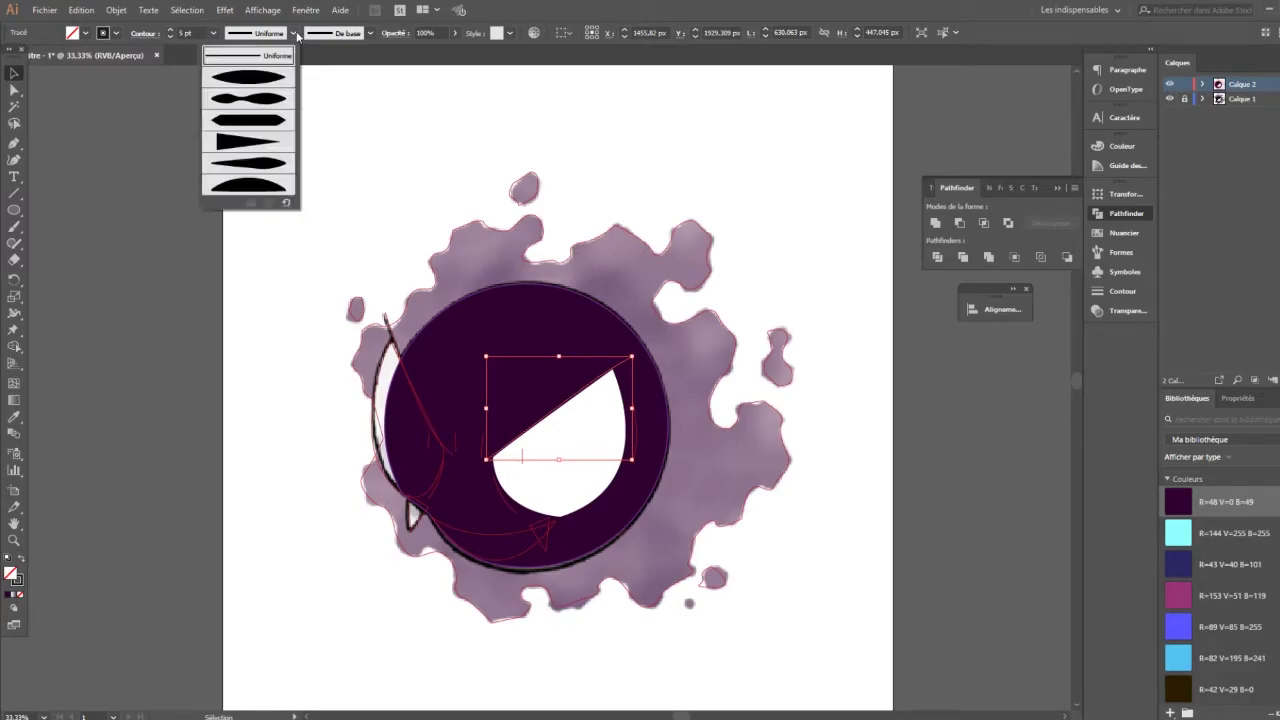
click(250, 77)
Select the eye's diagonal edge path and nudge it slightly left and down
click(1202, 84)
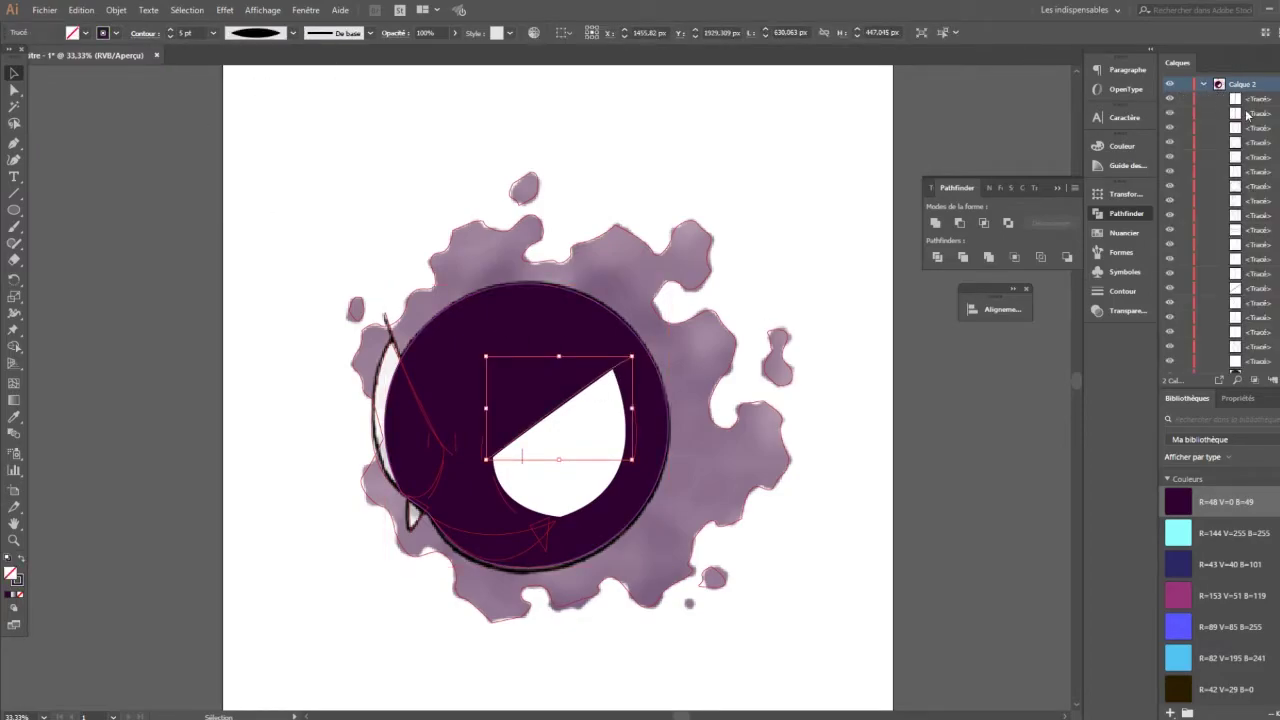
scroll(1200, 250, down, 1)
key(ctrl+shift+a)
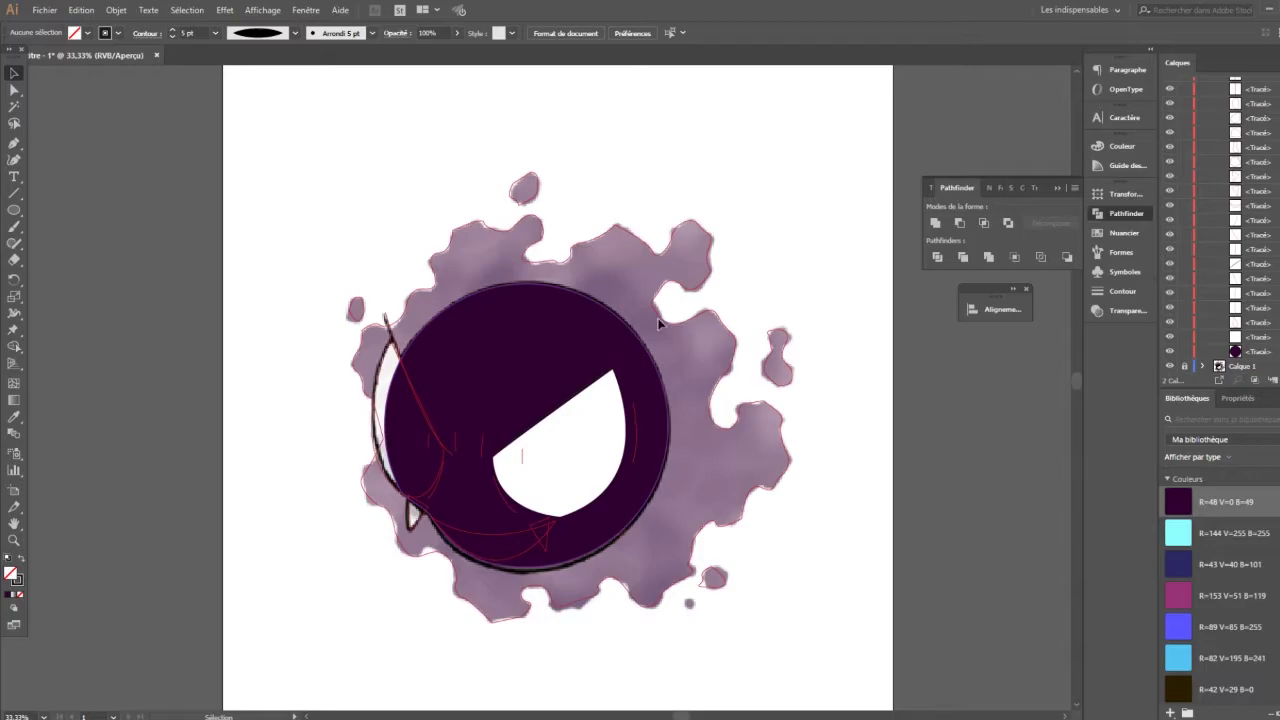
click(566, 407)
click(86, 33)
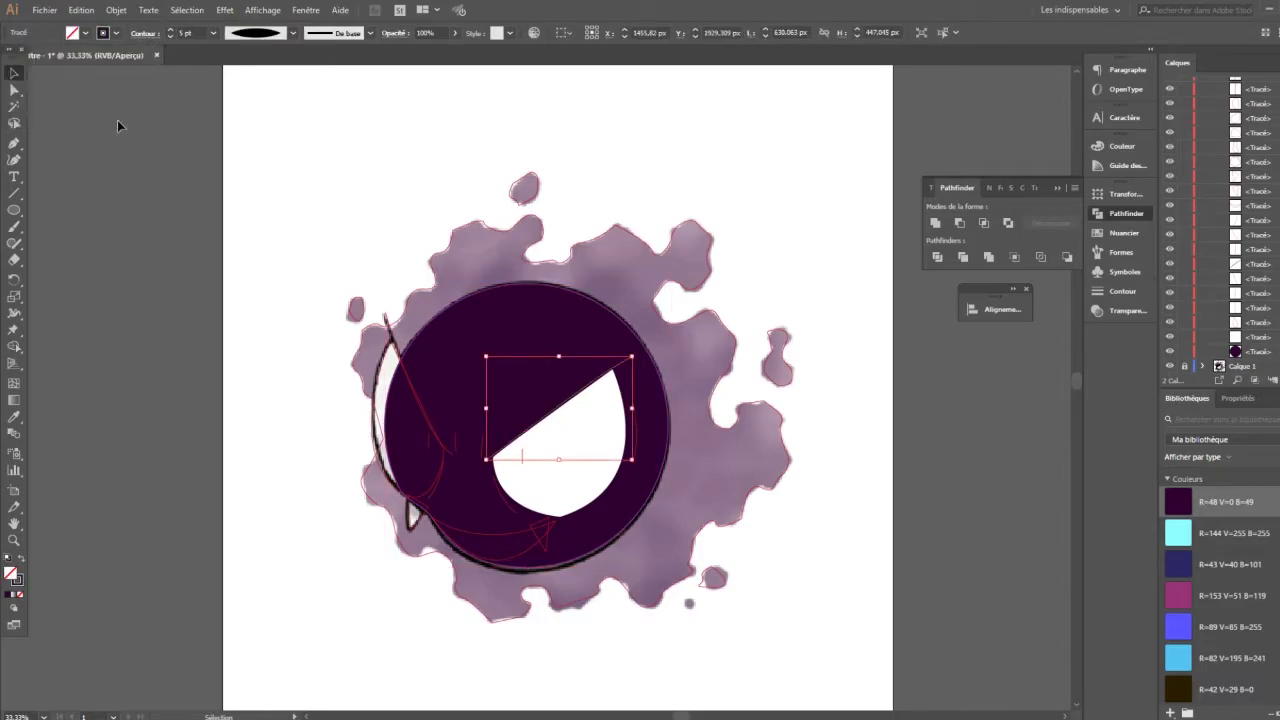
drag(584, 396, 580, 401)
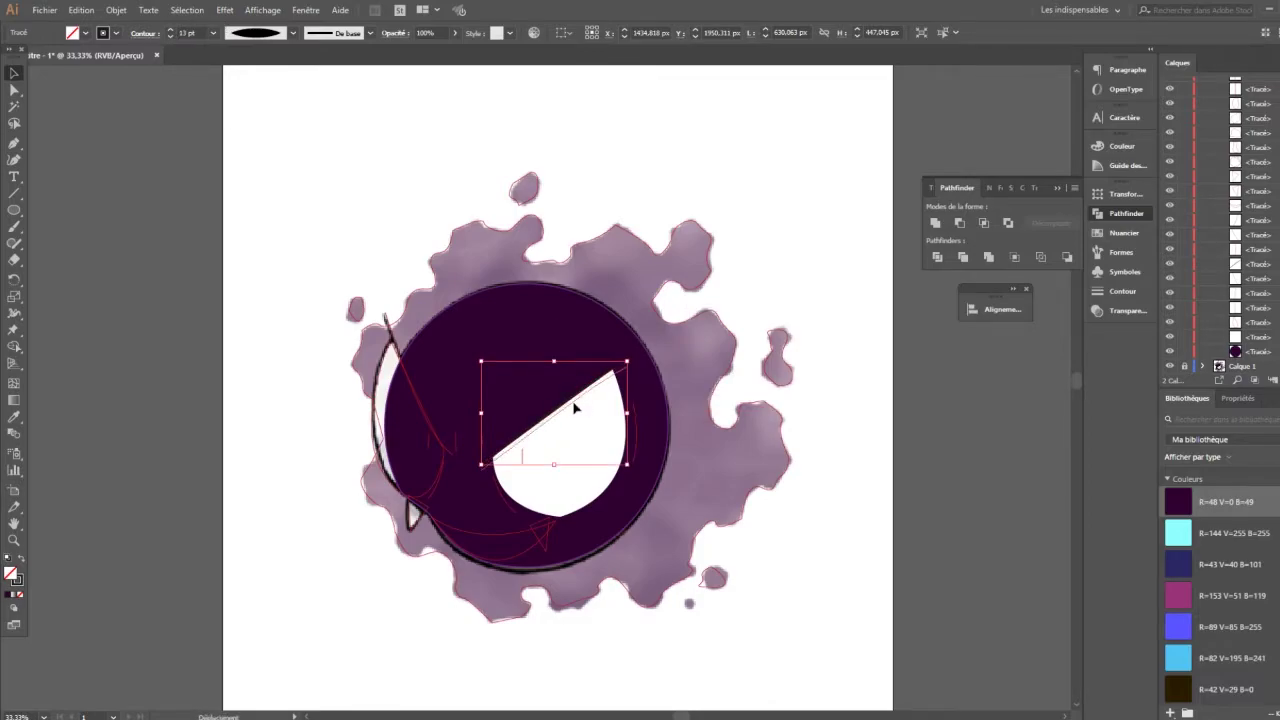
drag(571, 409, 568, 410)
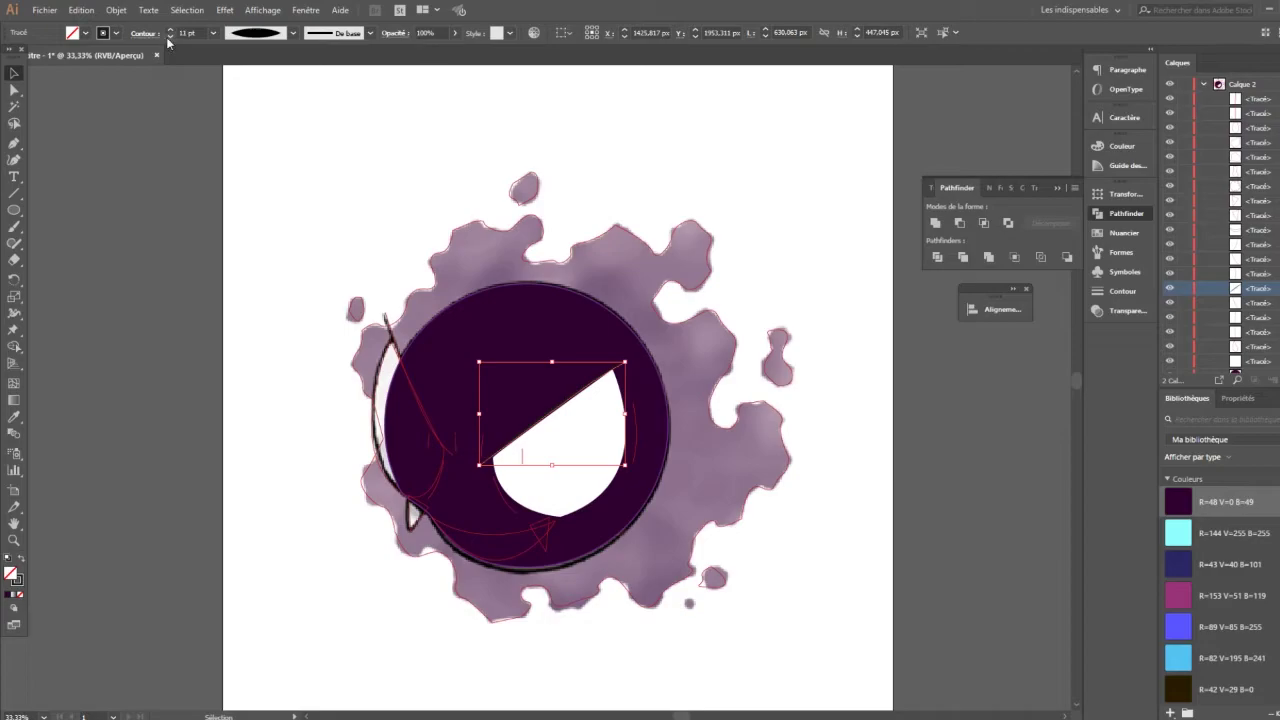
Place a tapered stroke along the eye's upper edge and select it
scroll(1190, 316, down, 1)
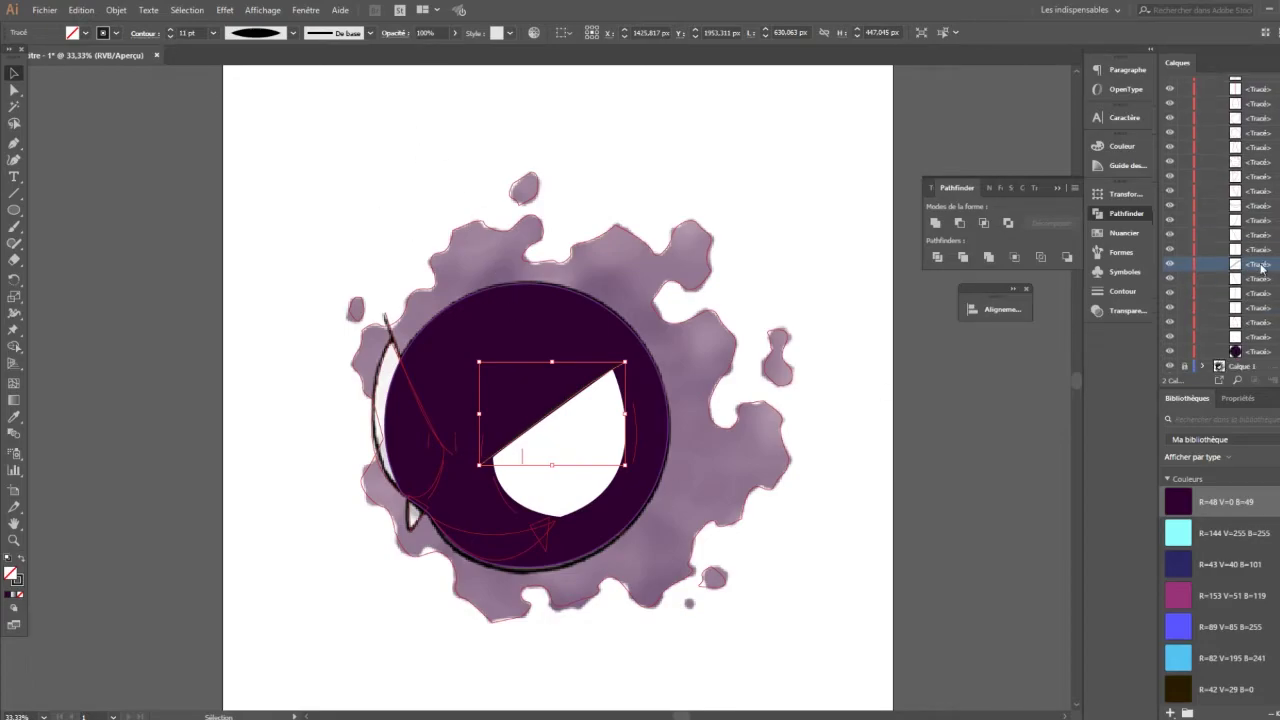
click(1258, 320)
click(719, 256)
click(587, 390)
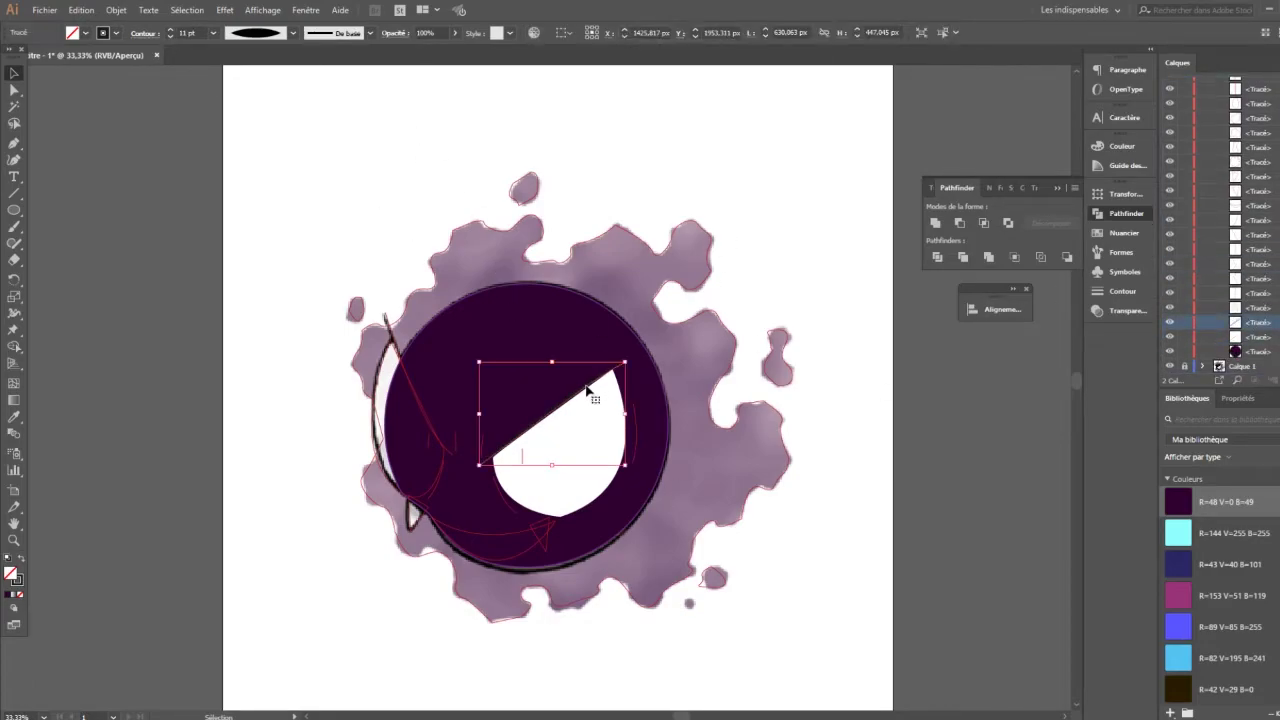
click(824, 265)
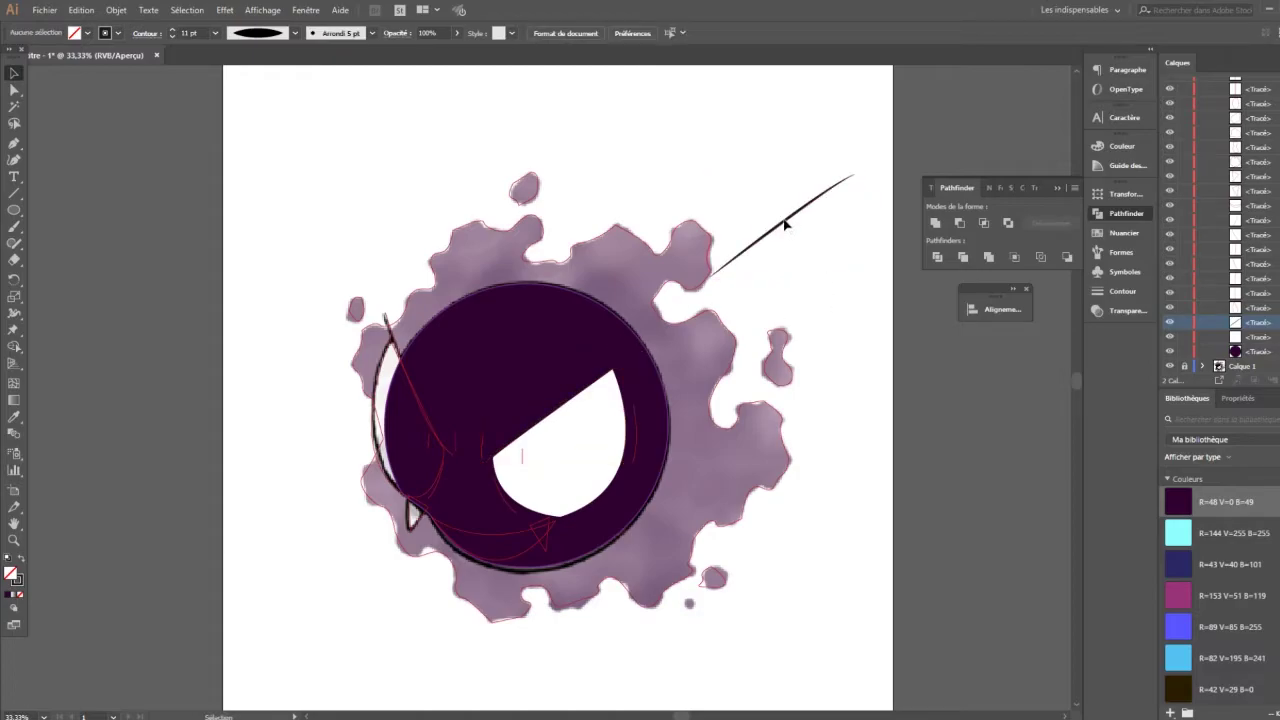
drag(662, 378, 792, 285)
click(737, 328)
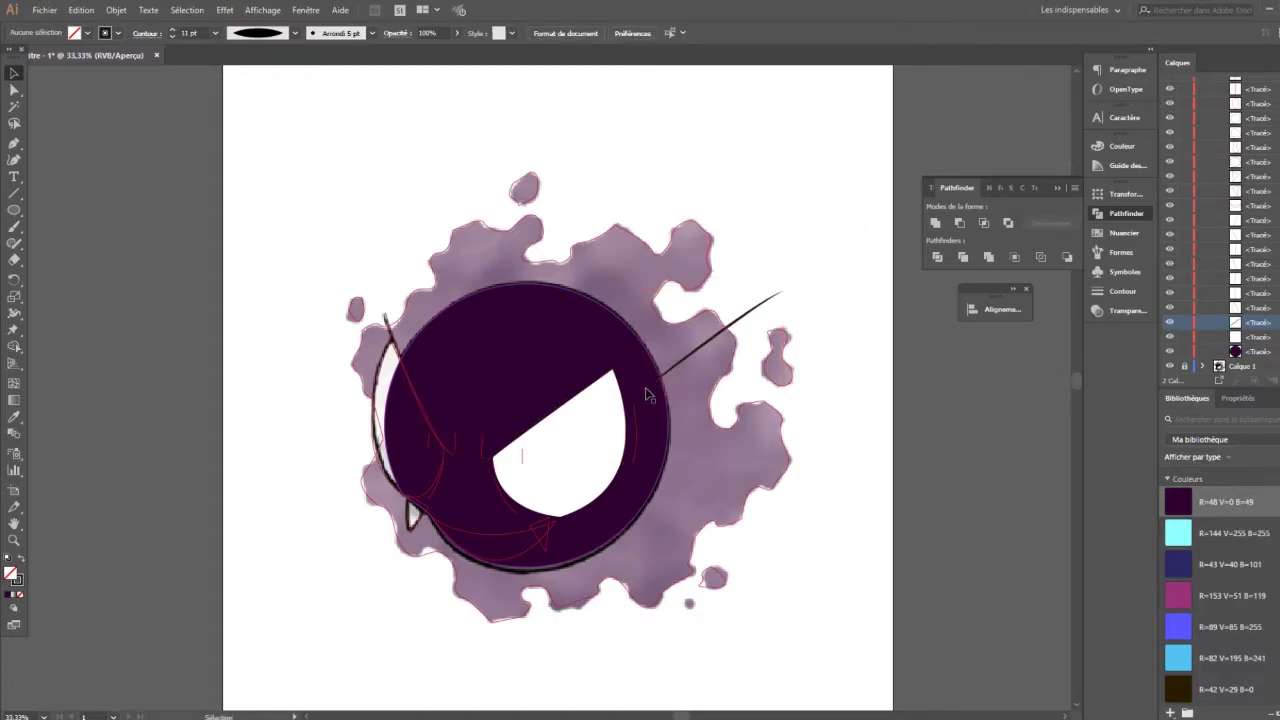
Colour the tapered stroke a new near-black and delete the stray diagonal stroke
click(116, 33)
click(121, 120)
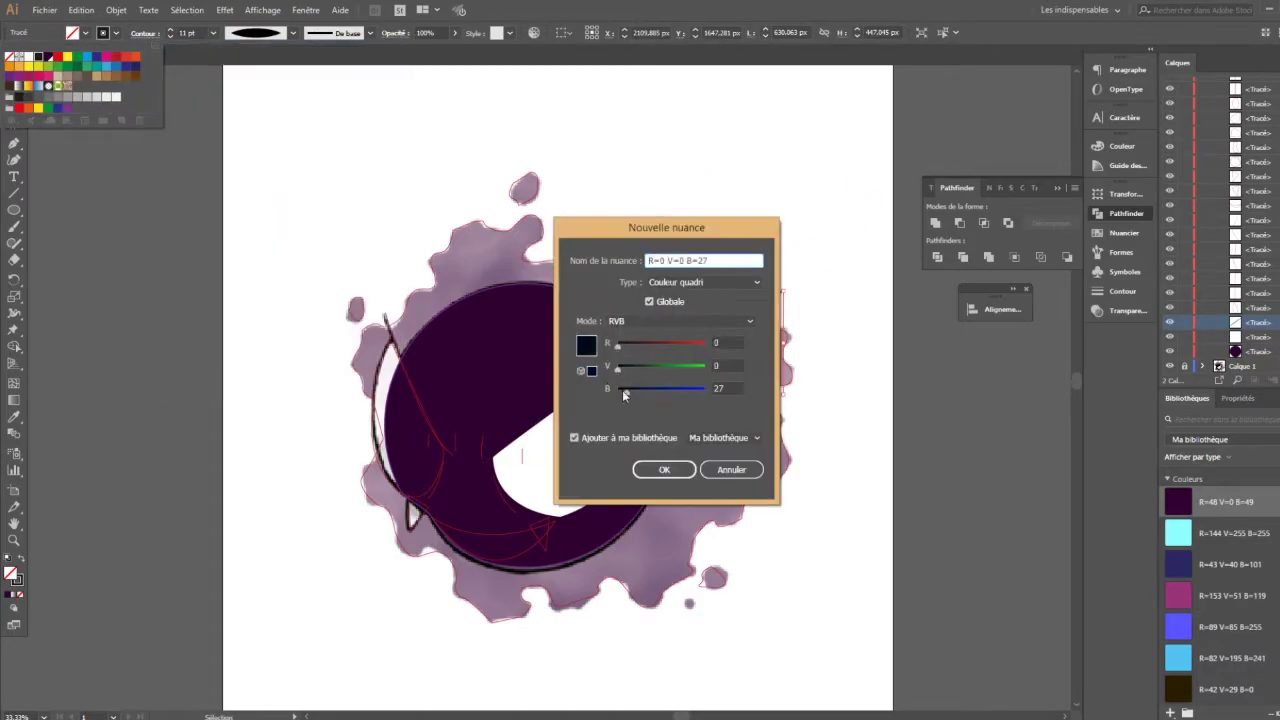
click(660, 470)
click(726, 341)
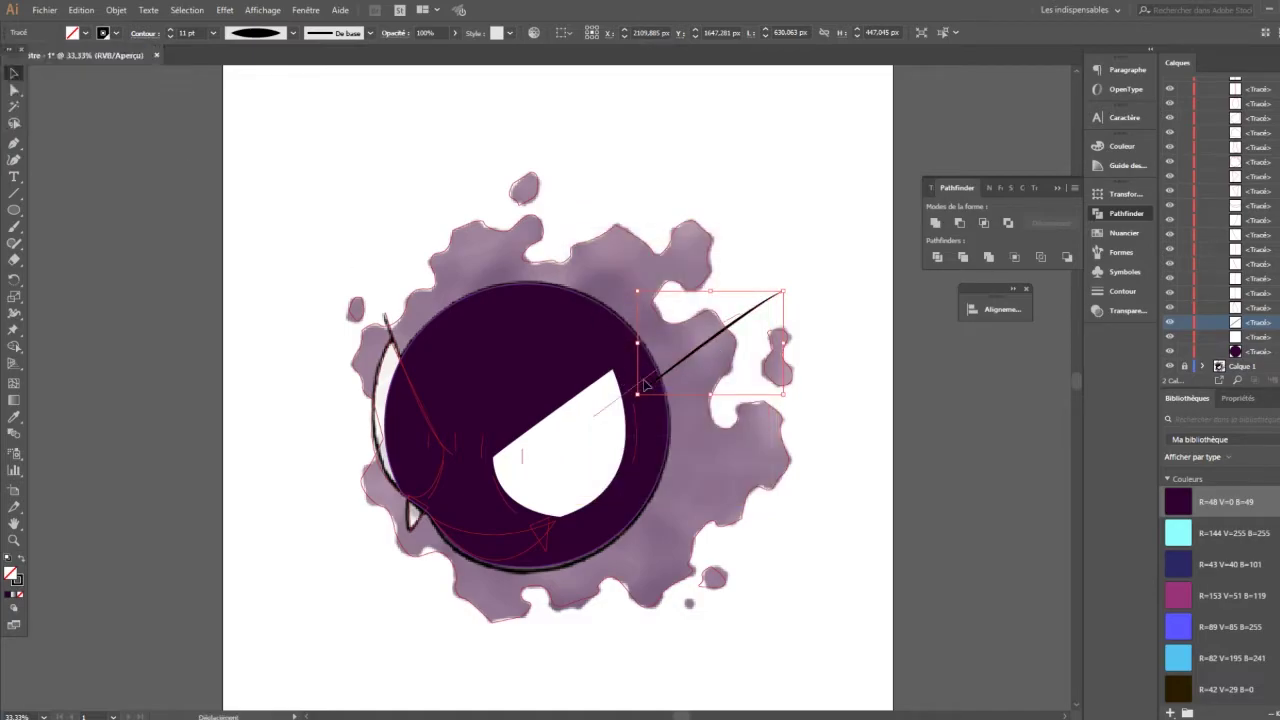
key(Delete)
Set the white eye shape's outline weight to 7 pt
click(588, 397)
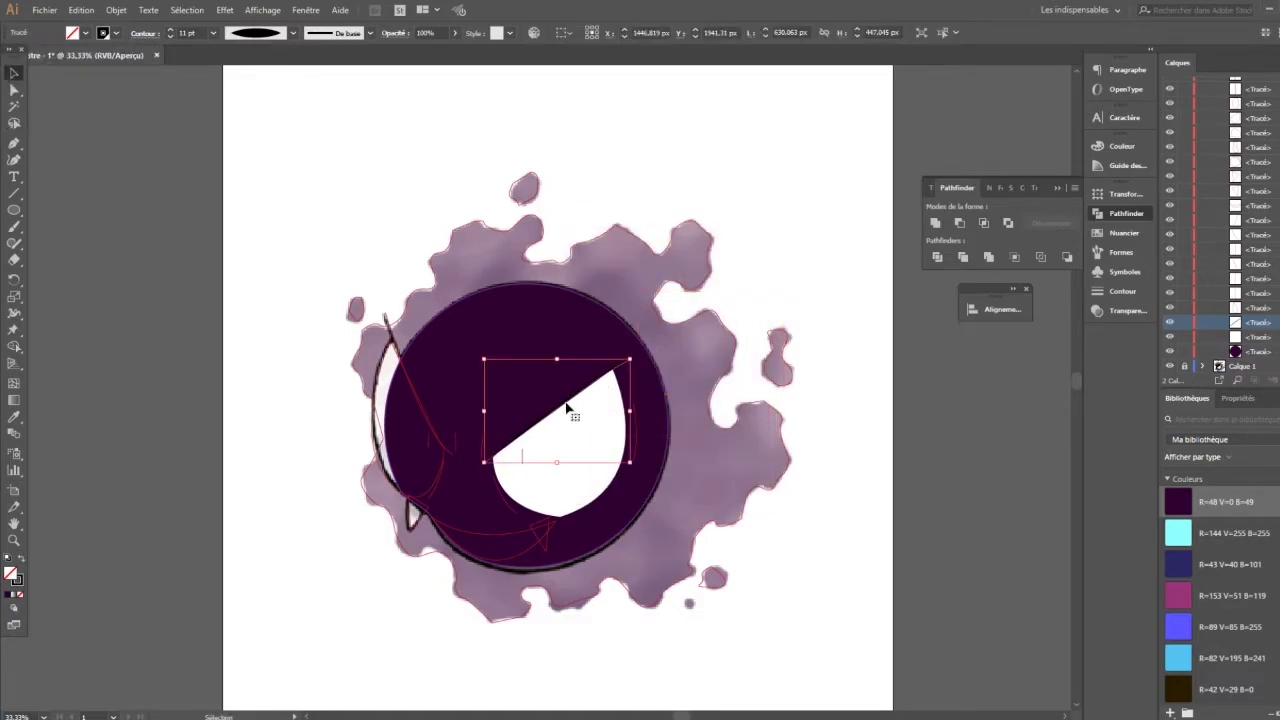
click(454, 149)
click(565, 407)
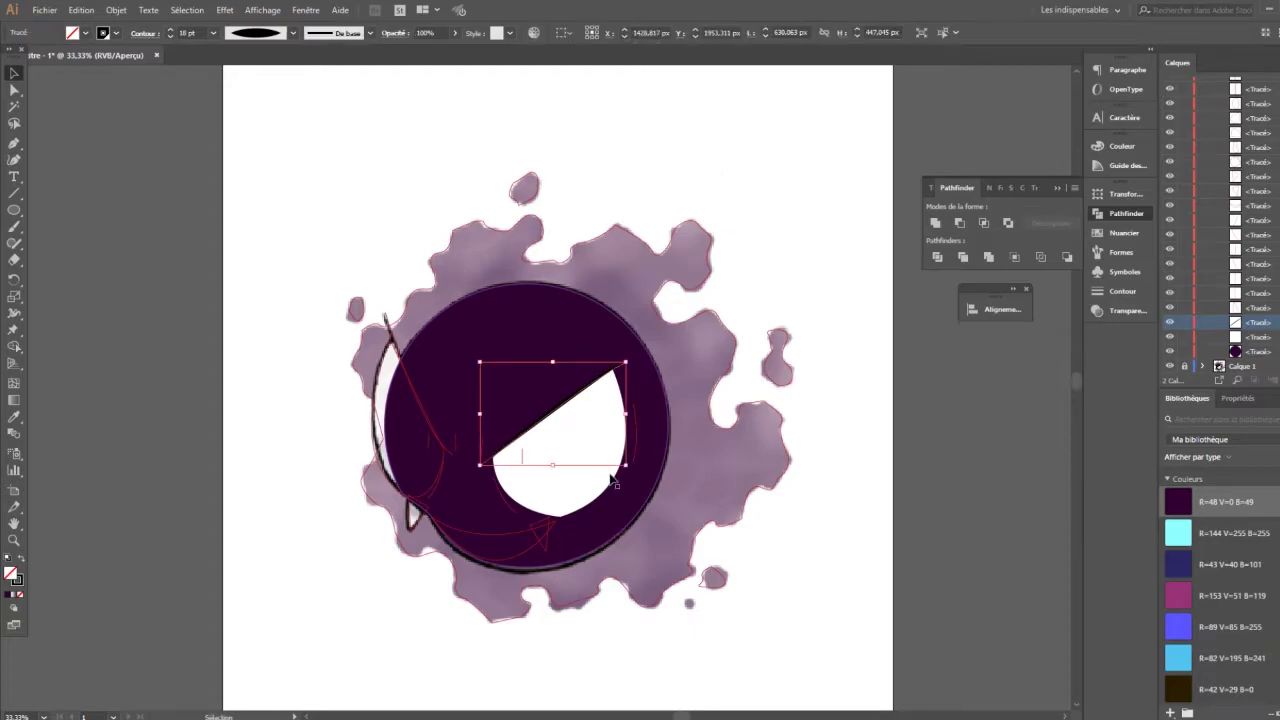
click(116, 33)
click(171, 31)
click(171, 31)
click(171, 31)
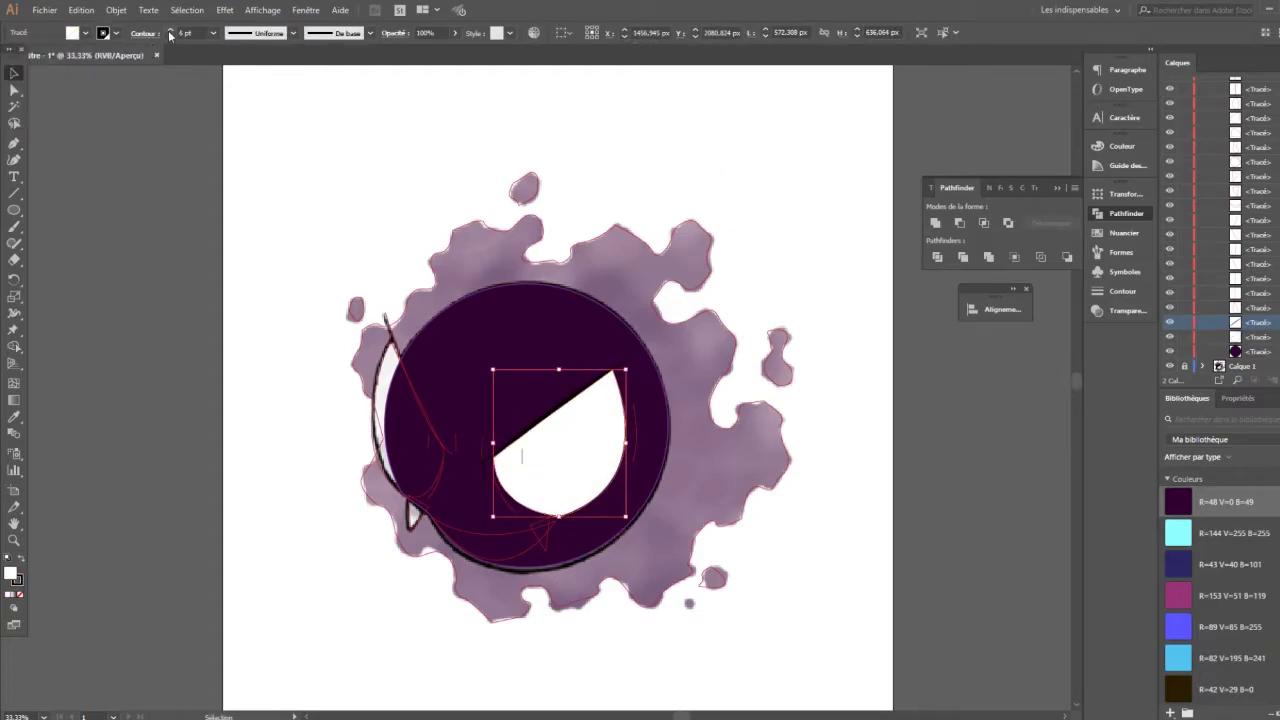
click(171, 31)
click(171, 31)
click(775, 222)
Thicken the right eye's outline further, heaviest along its slanted top edge
click(592, 507)
click(171, 28)
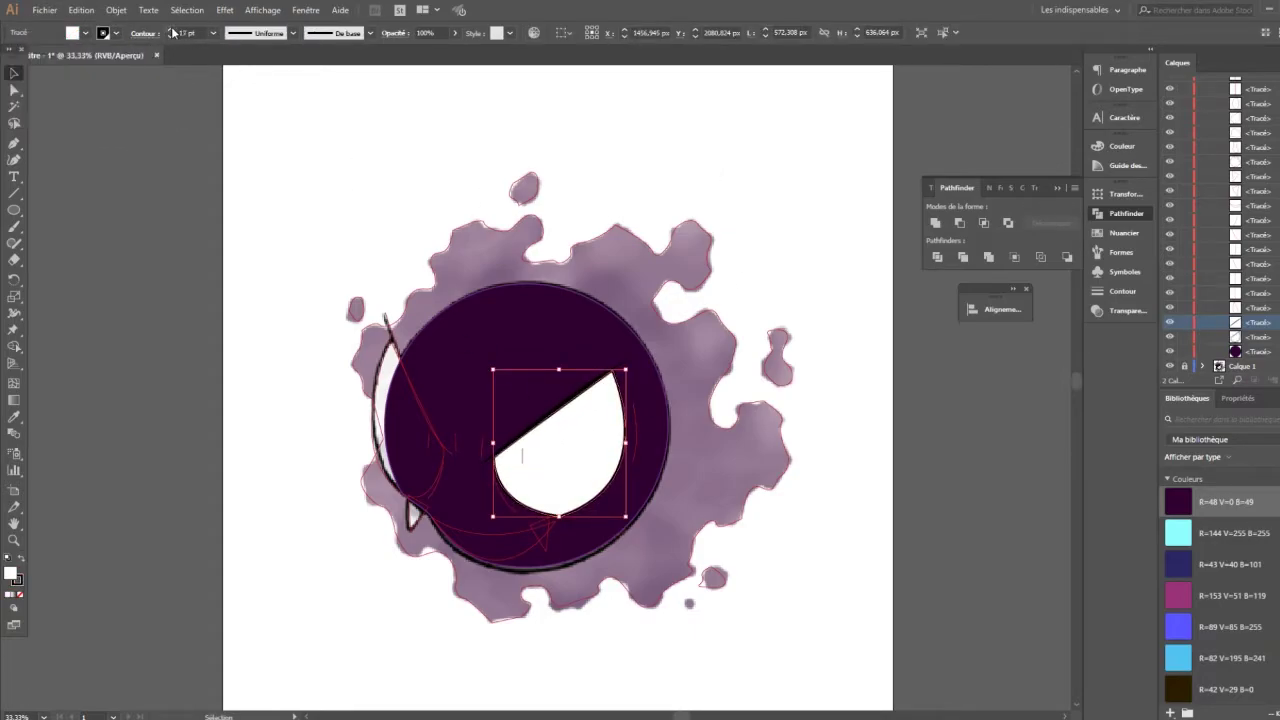
click(628, 291)
click(588, 512)
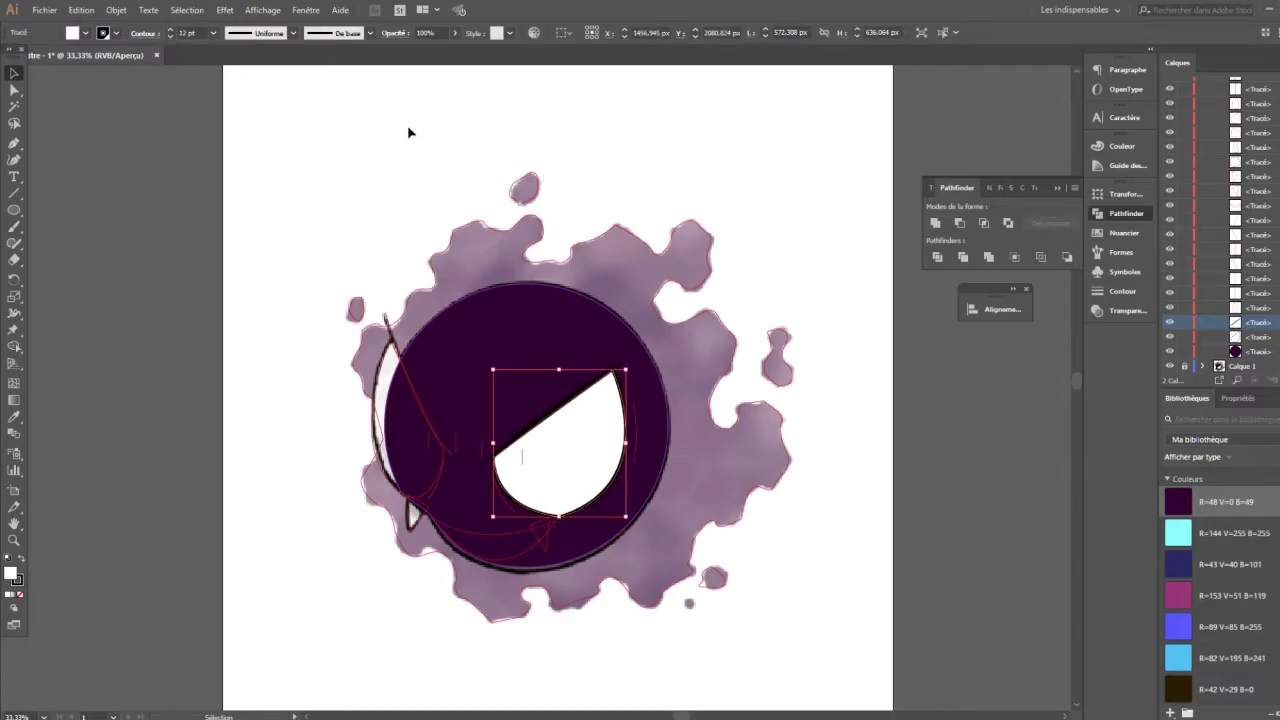
click(663, 236)
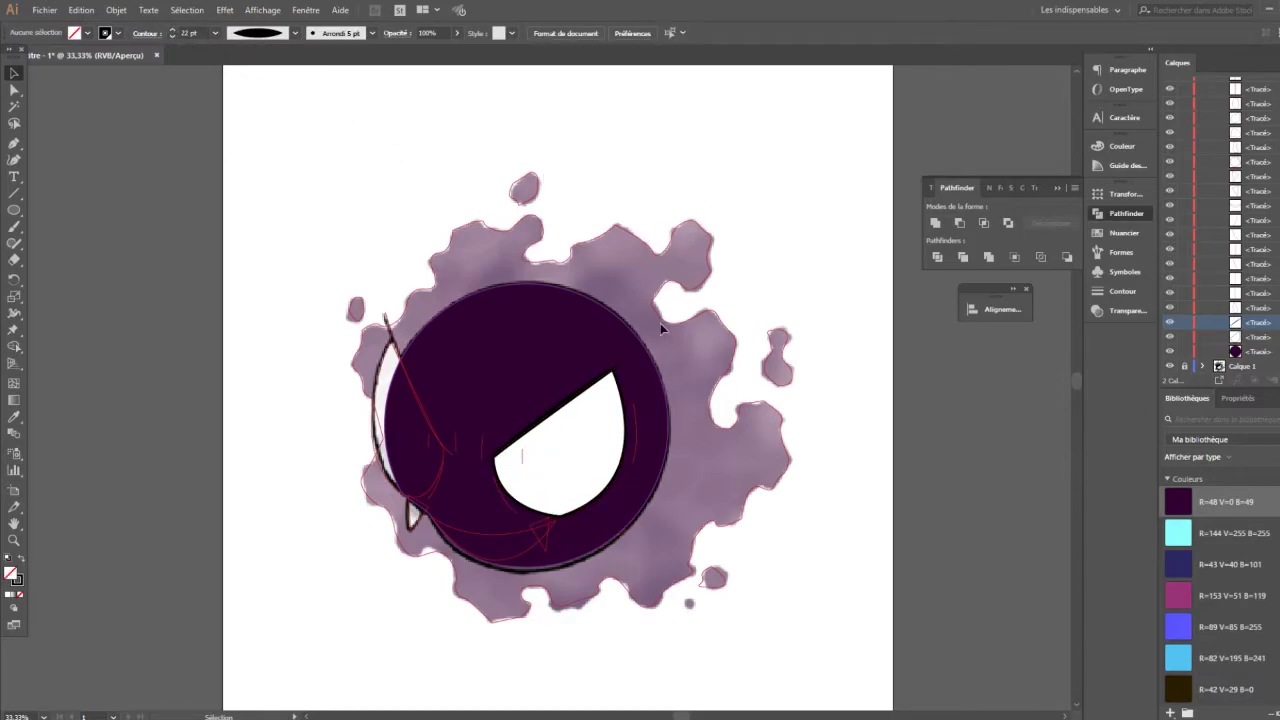
Adjust an eye anchor point, then hide the dark body layer to compare with the reference
key(a)
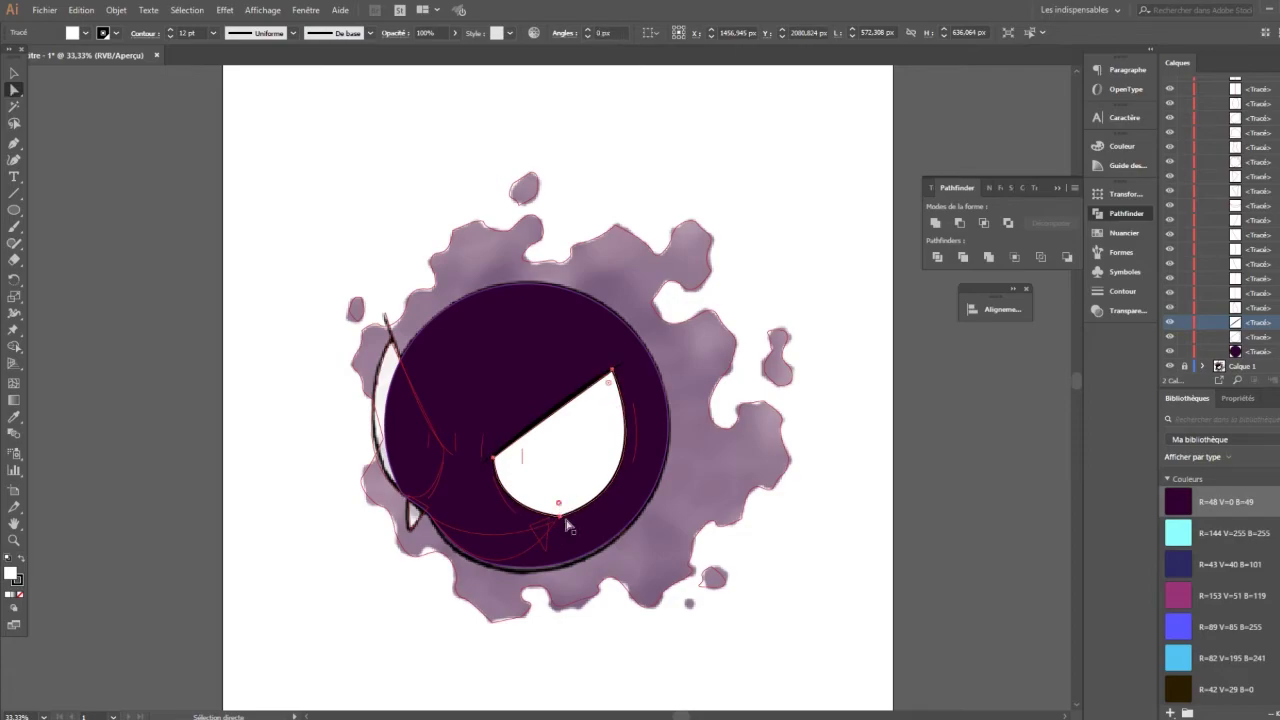
click(558, 491)
click(820, 270)
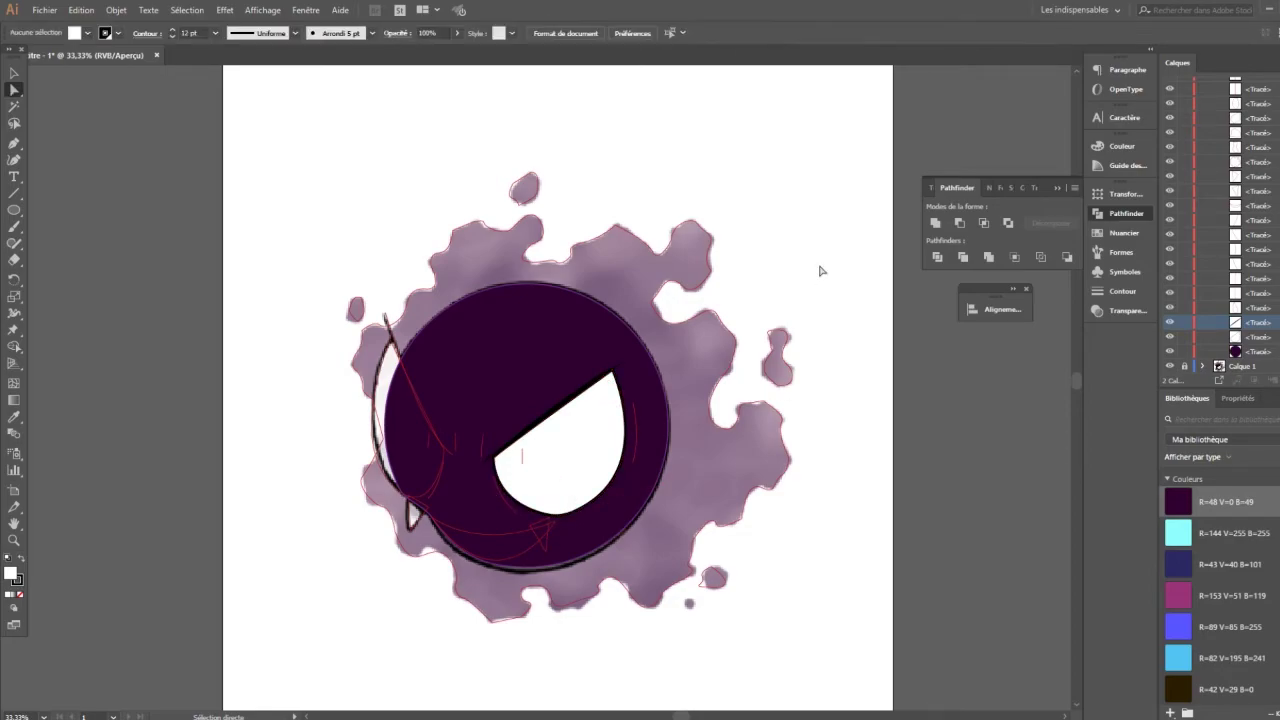
click(488, 452)
click(1170, 352)
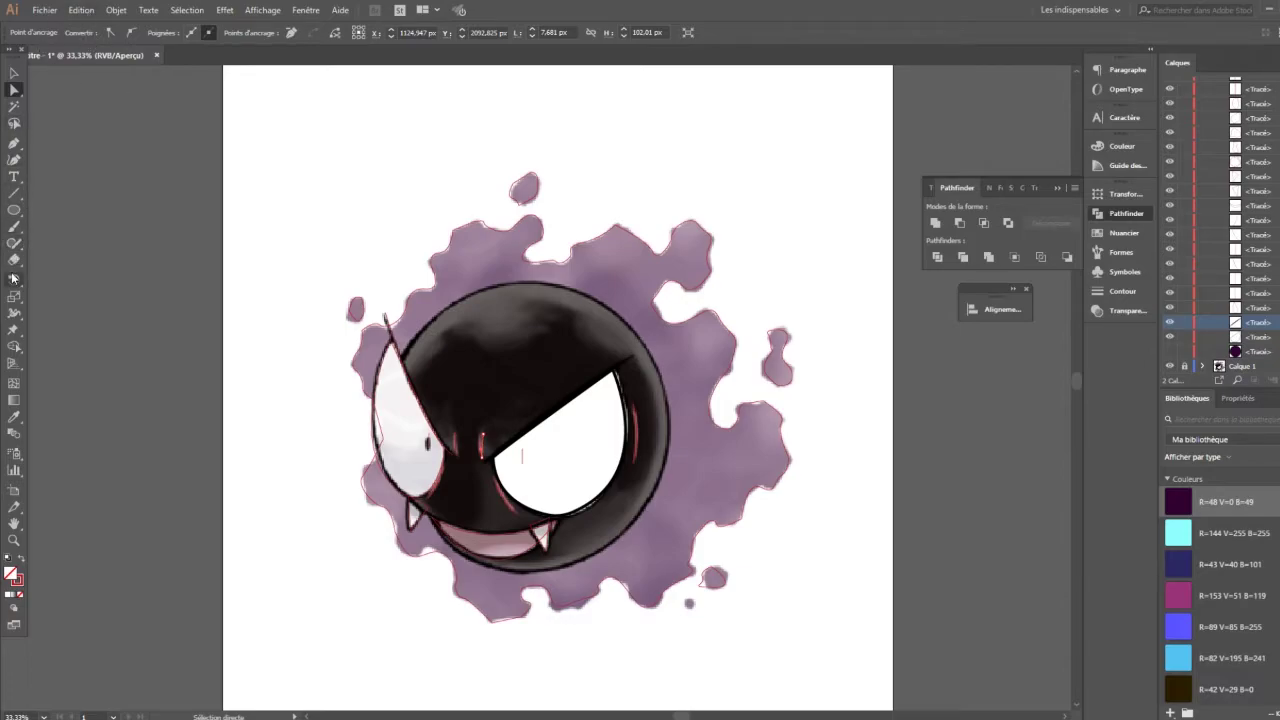
Select the small stroke beside the eye and change its fill colour
click(14, 416)
key(v)
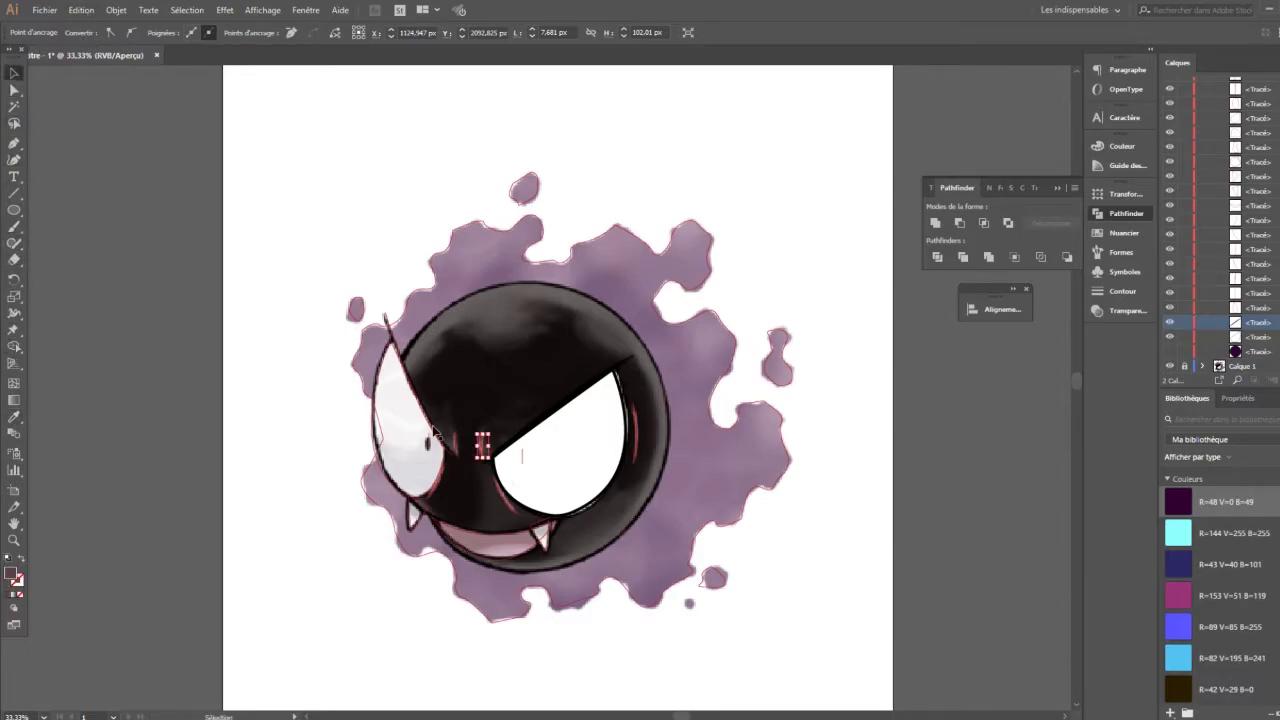
click(483, 447)
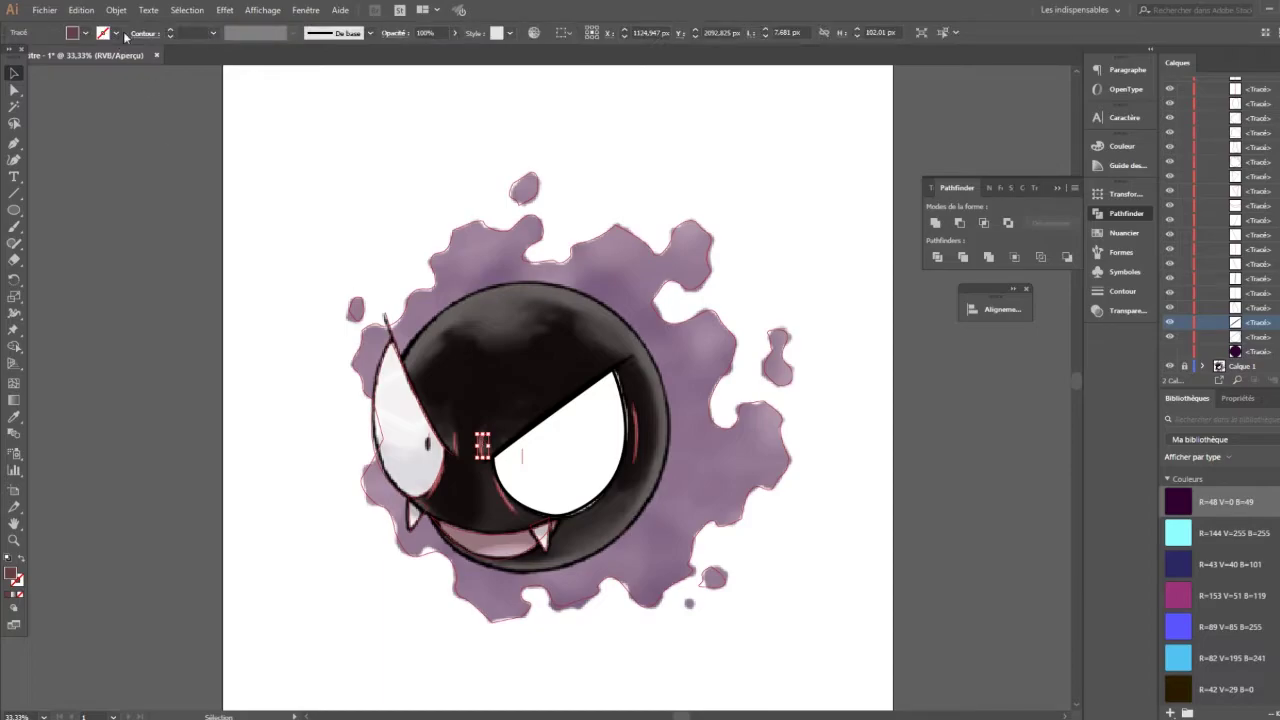
click(85, 33)
click(33, 65)
click(85, 33)
click(33, 65)
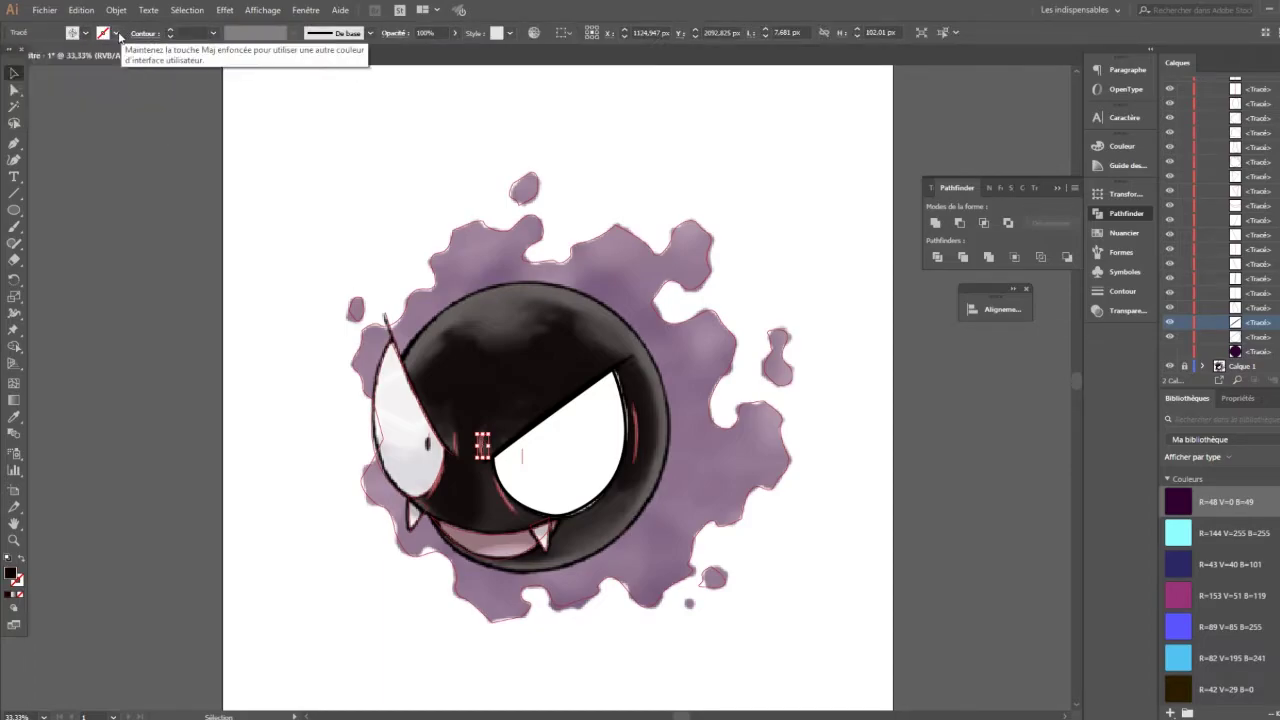
Stroke it with a new muted purple swatch (RGB 141, 67, 80) and a tapered width profile
click(116, 33)
click(117, 56)
click(155, 47)
click(200, 55)
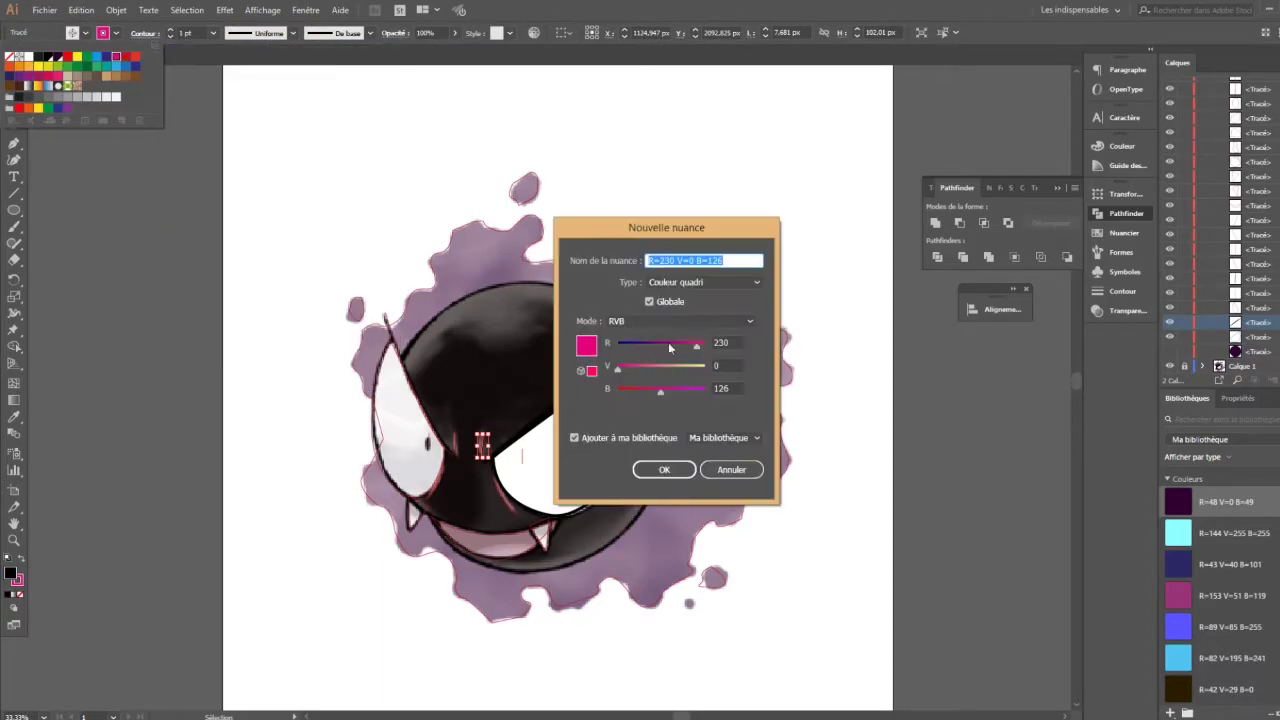
drag(700, 345, 648, 350)
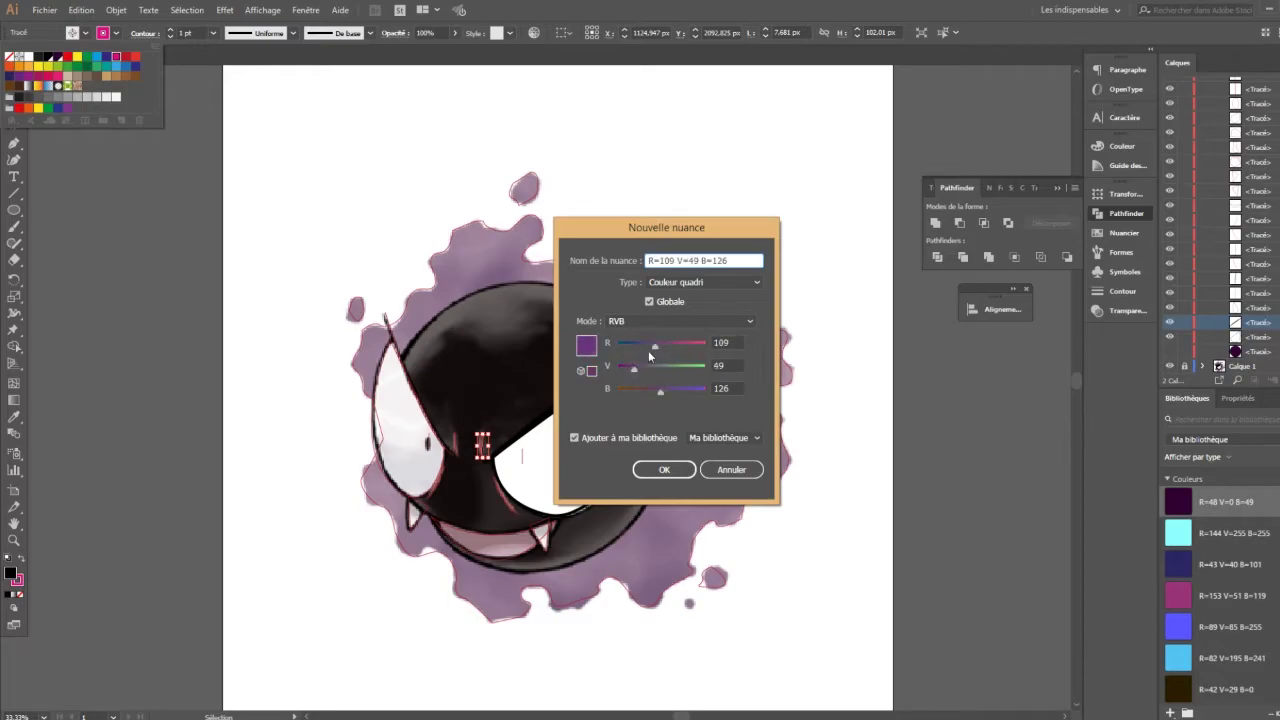
click(672, 467)
click(293, 33)
click(250, 70)
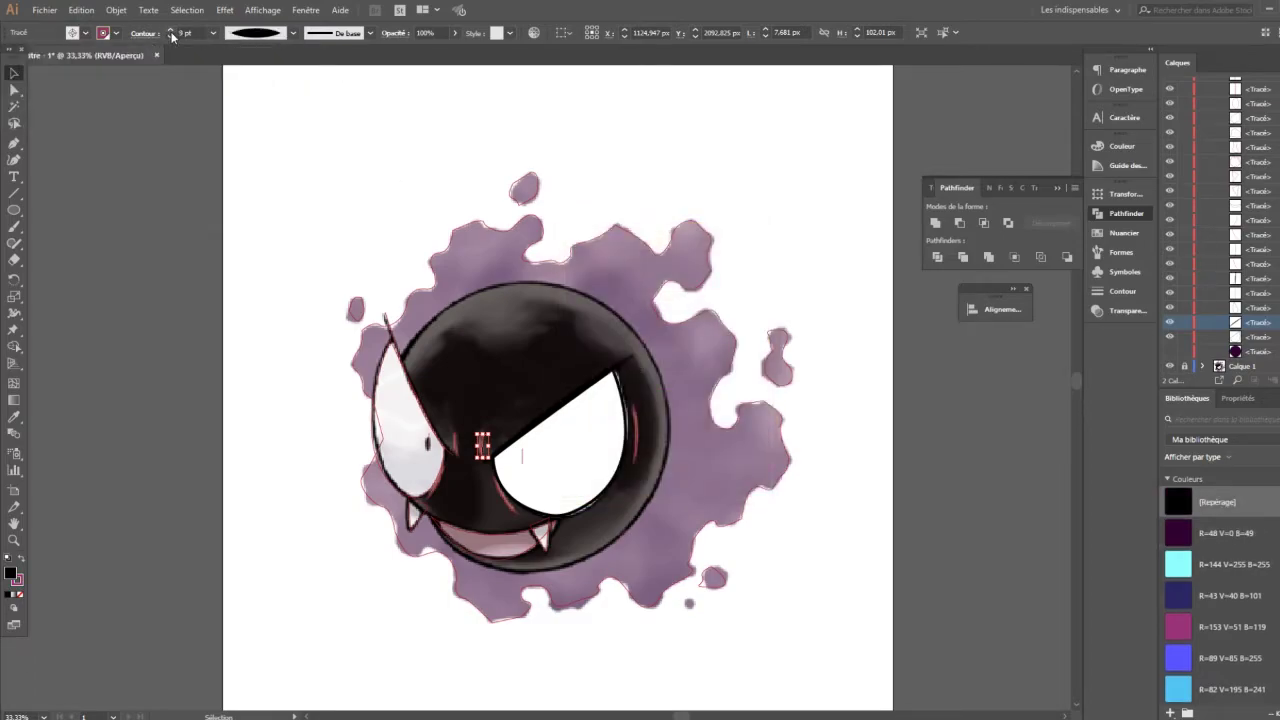
click(395, 290)
Select a small path near the eye and show the dark body circle again
click(451, 438)
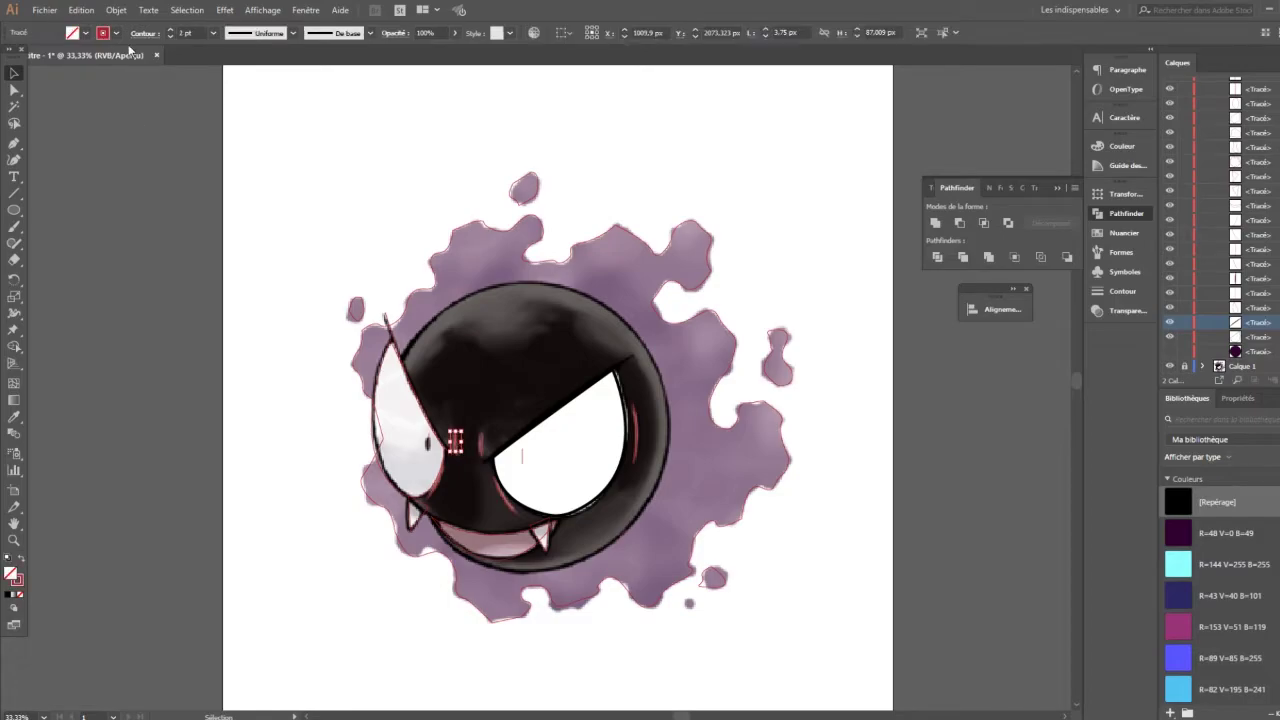
click(85, 33)
click(307, 215)
click(1169, 351)
Recolour the thin path at the eye's right edge and give it a tapered profile
click(634, 430)
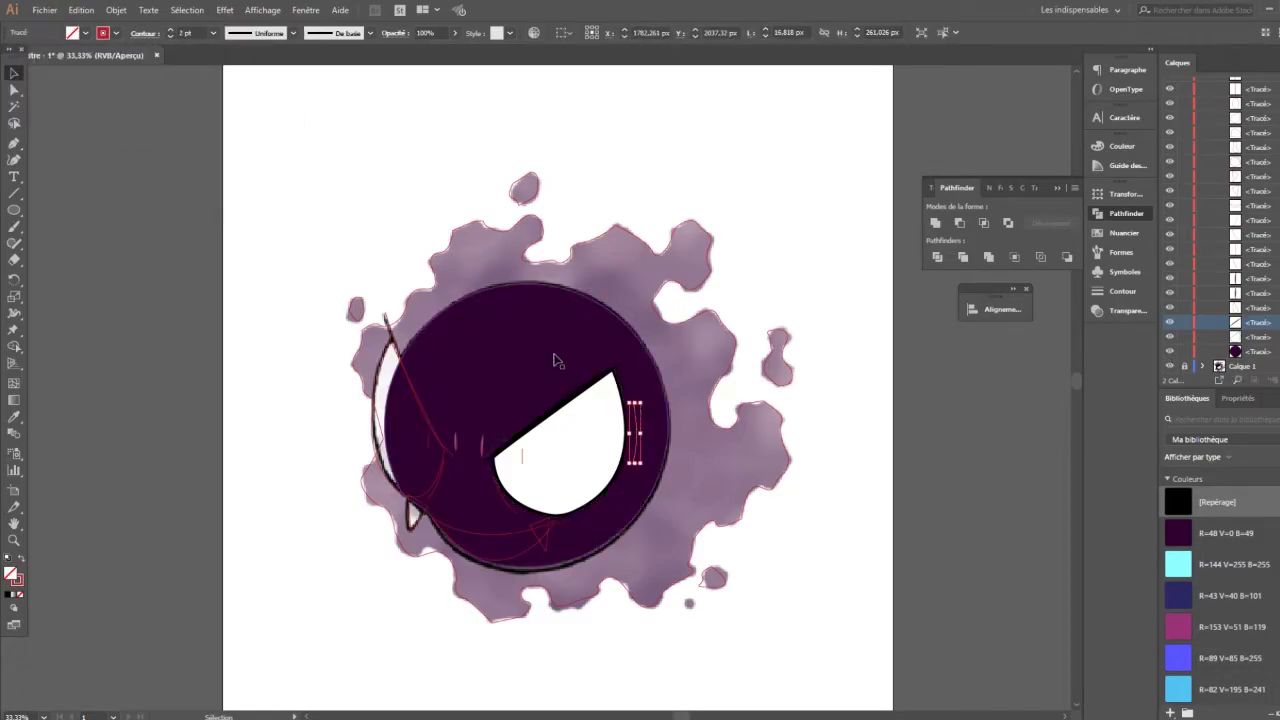
click(115, 33)
click(293, 33)
click(255, 77)
click(206, 177)
Make the pupil stroke black, tapered, and 5 pt thick
click(522, 459)
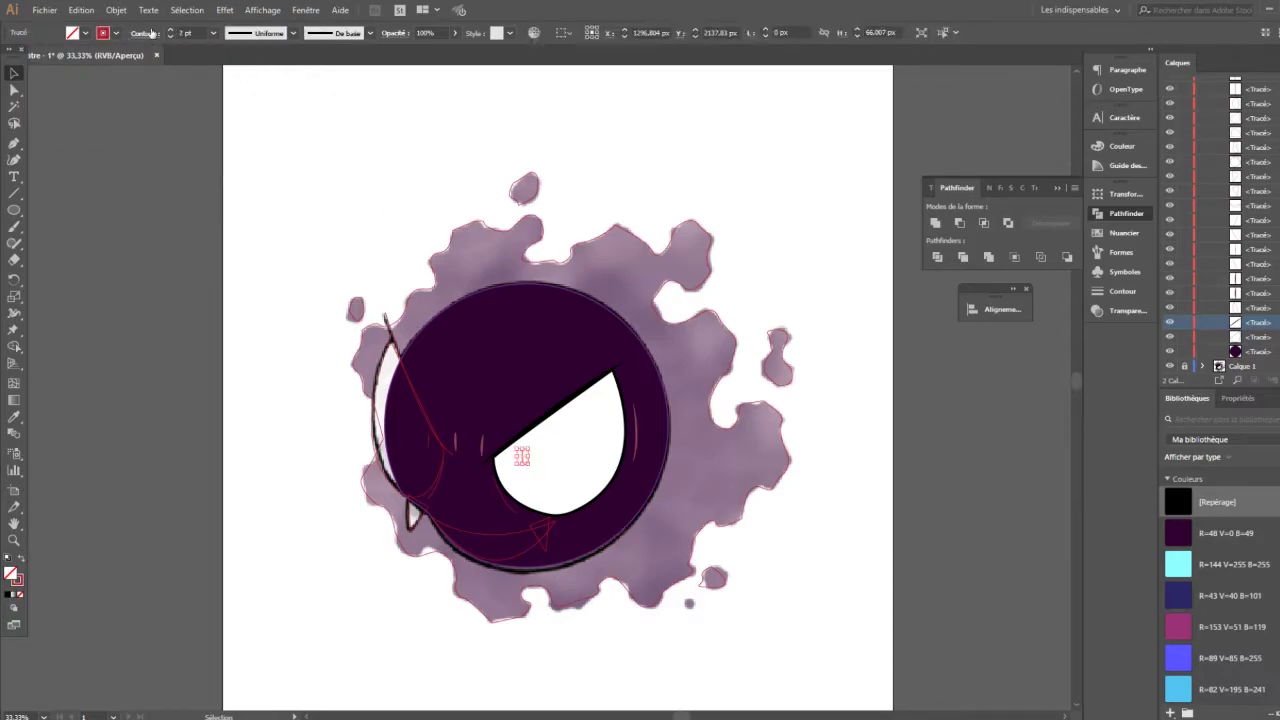
click(115, 33)
click(45, 59)
click(293, 33)
click(258, 77)
click(171, 31)
click(171, 31)
click(171, 31)
click(190, 102)
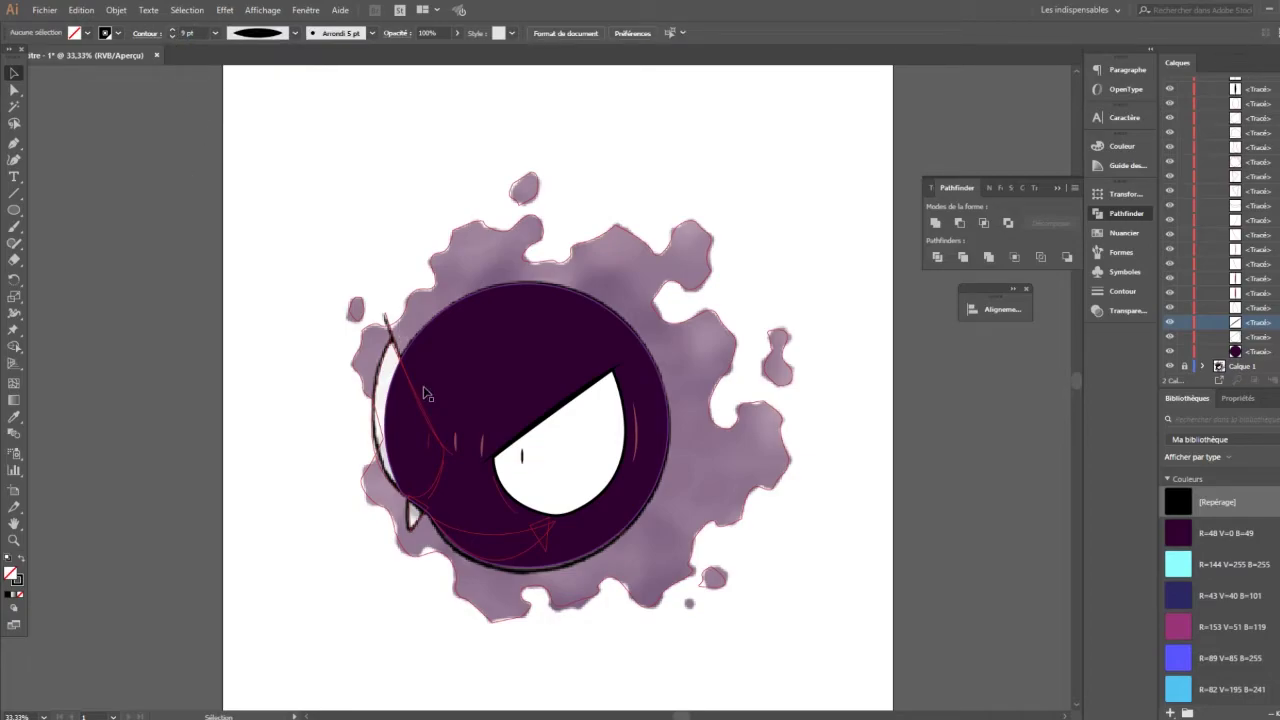
Restyle the small stroke near the eye, then select the red stroke near the left eye
click(505, 505)
click(104, 33)
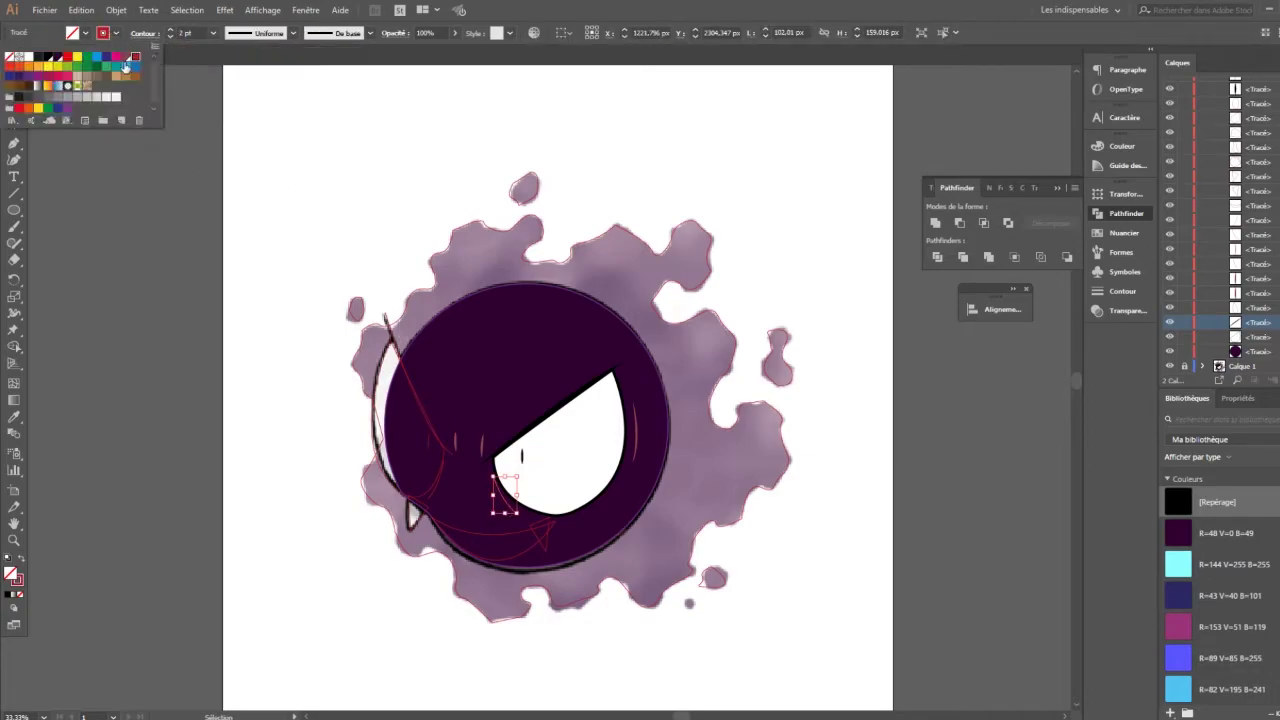
click(131, 64)
click(170, 37)
click(164, 120)
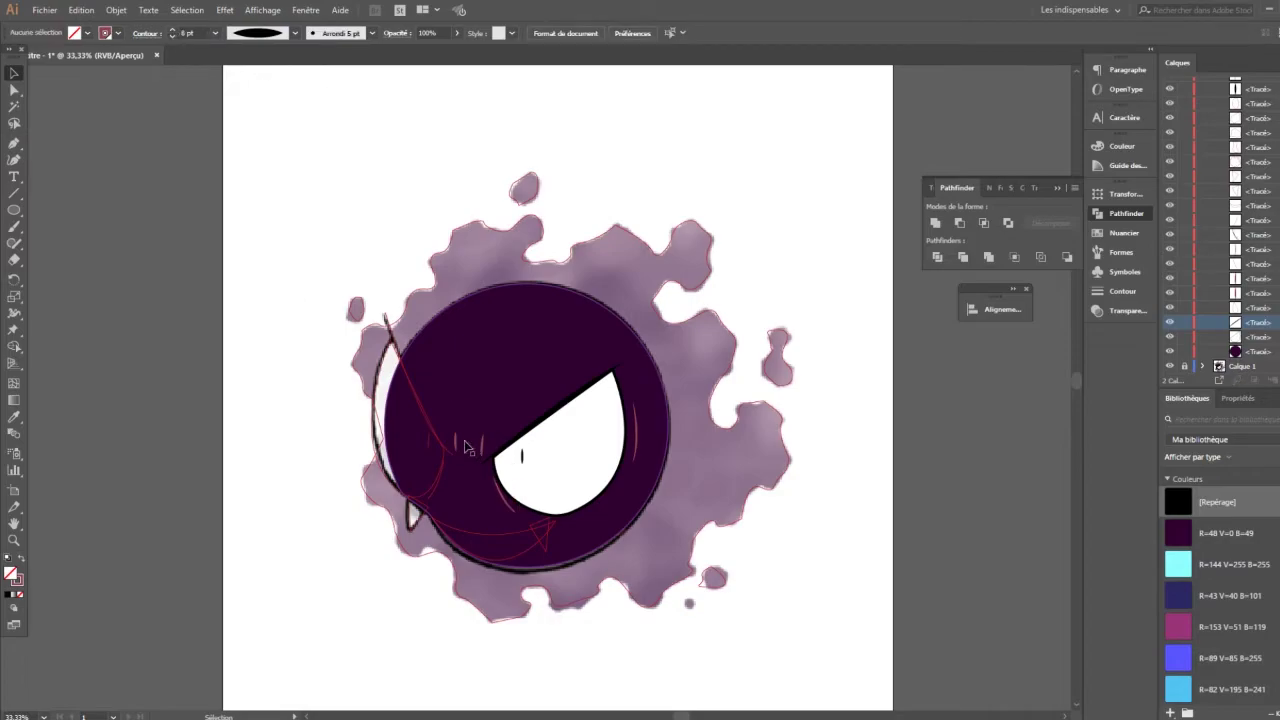
click(427, 497)
click(86, 33)
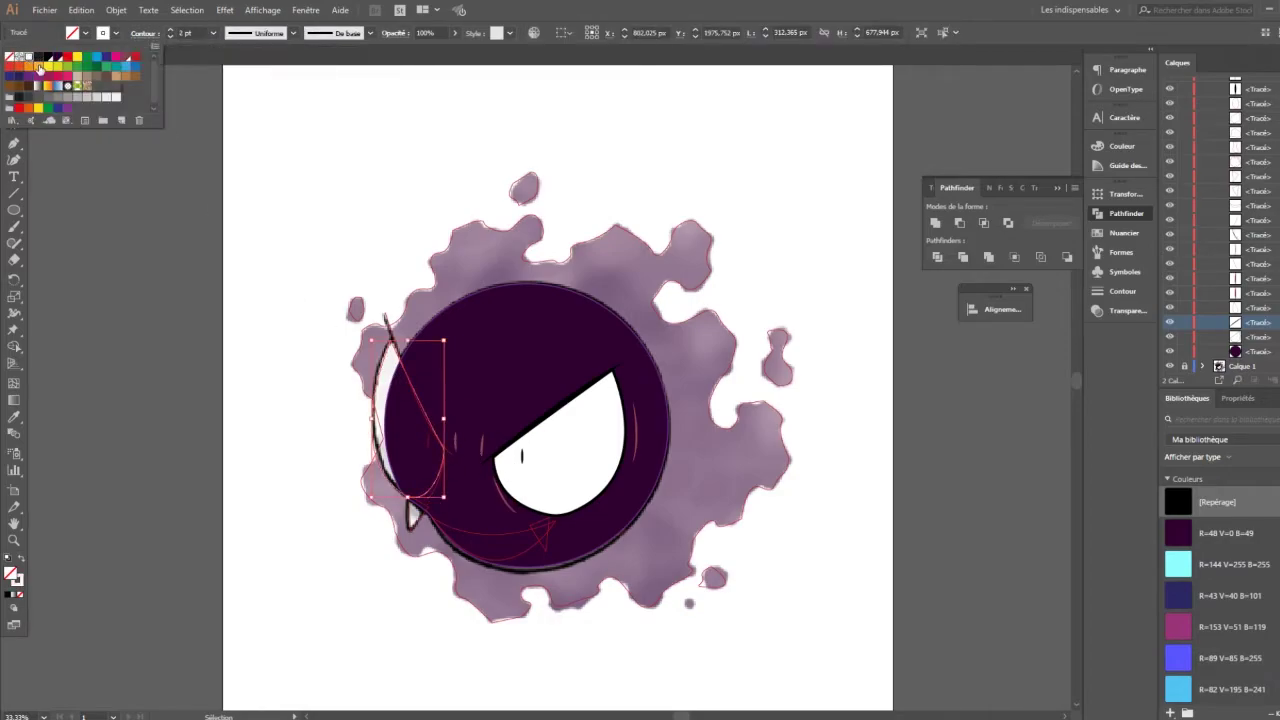
Give the white left eye crescent a 12 pt black outline
click(386, 370)
click(388, 372)
click(86, 33)
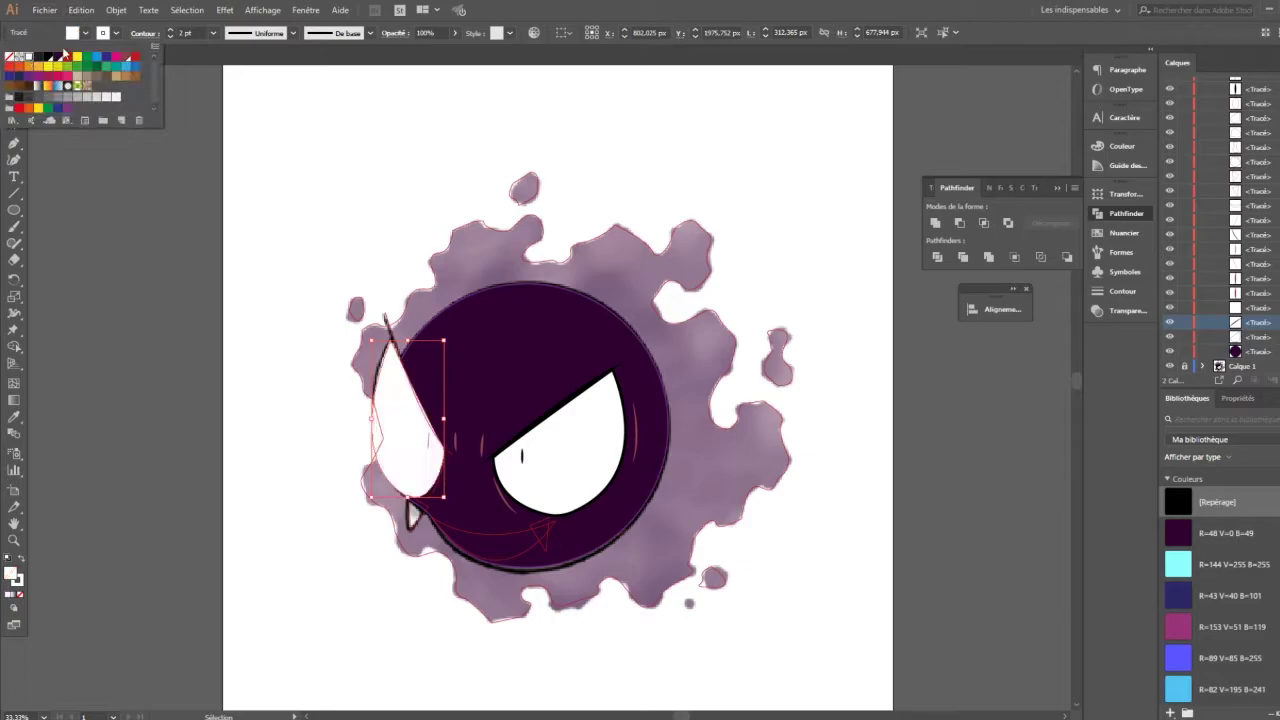
click(50, 58)
click(174, 33)
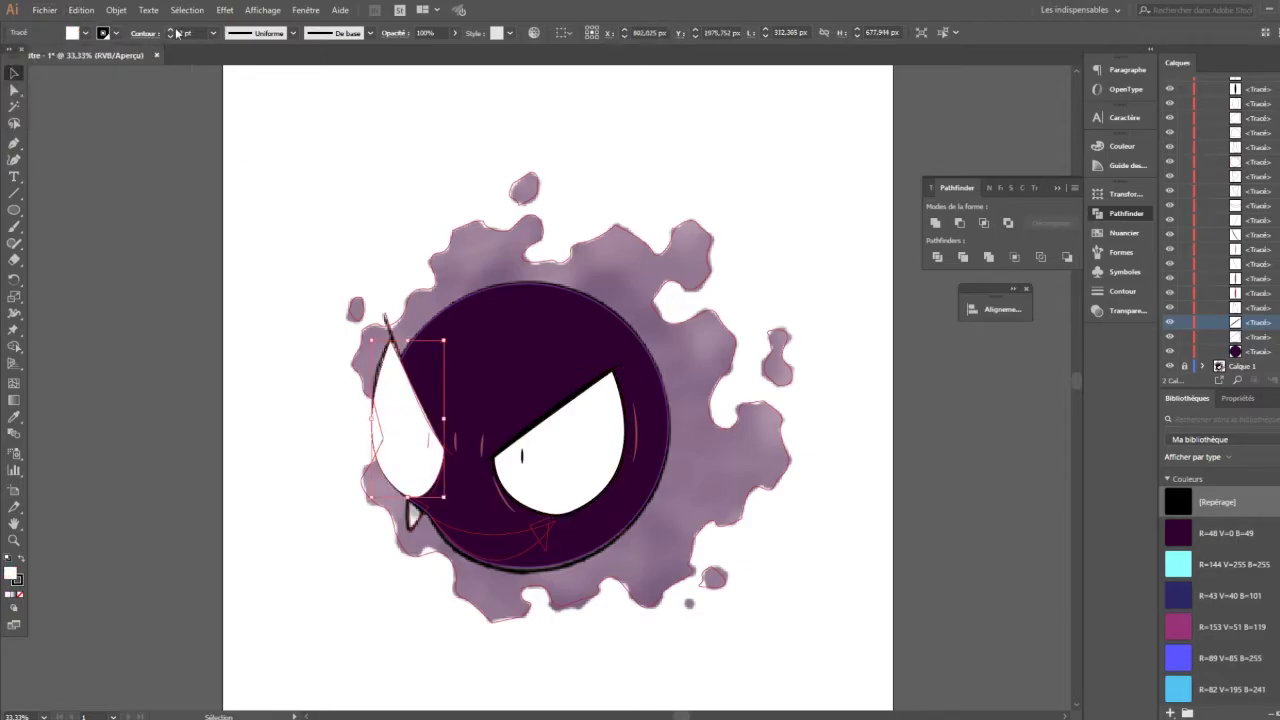
click(172, 30)
click(174, 33)
click(206, 241)
Remove the thin path's fill and give it a tapered width profile
click(395, 343)
click(72, 33)
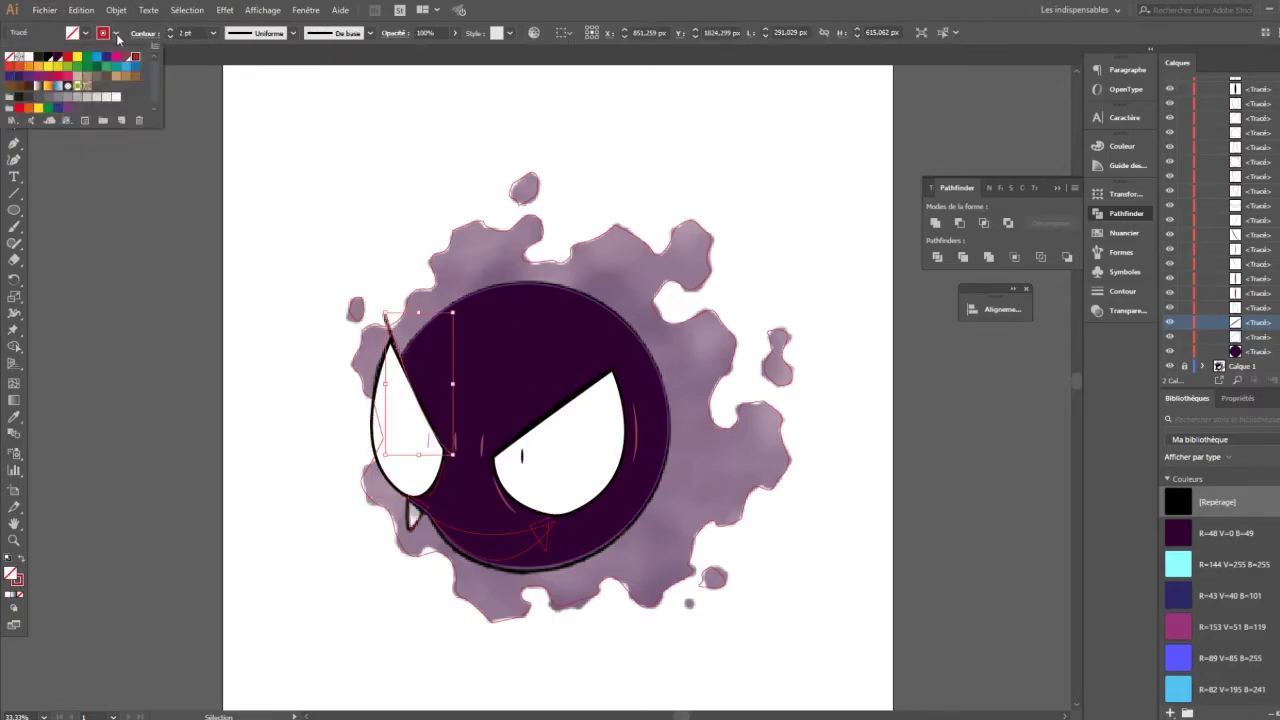
click(11, 58)
click(293, 33)
click(250, 106)
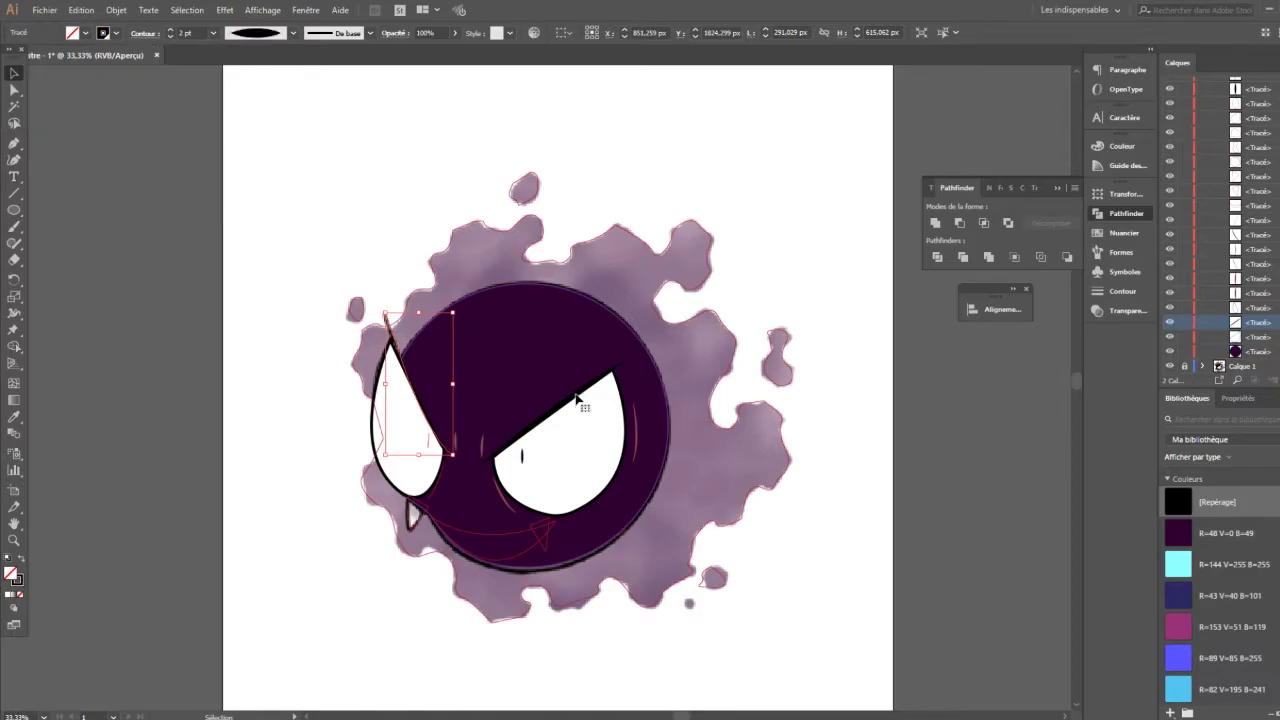
Make the small pupil stroke inside the left eye black
click(428, 441)
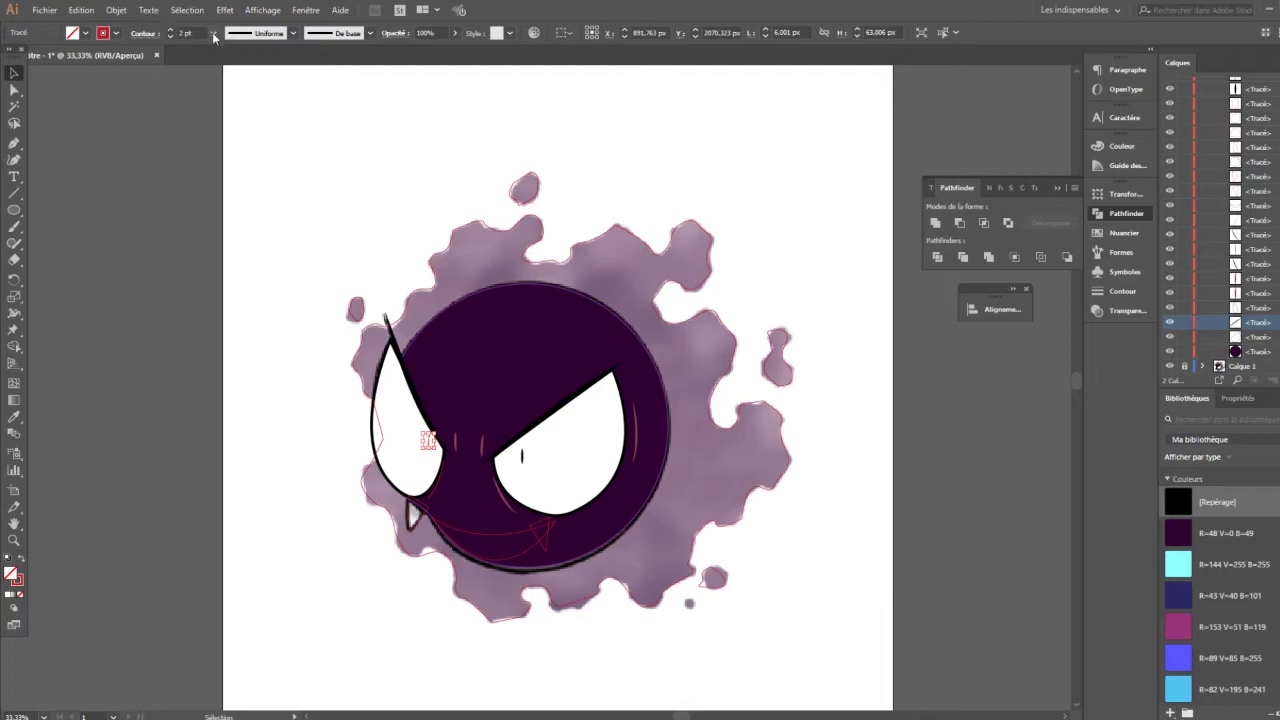
click(102, 33)
click(46, 57)
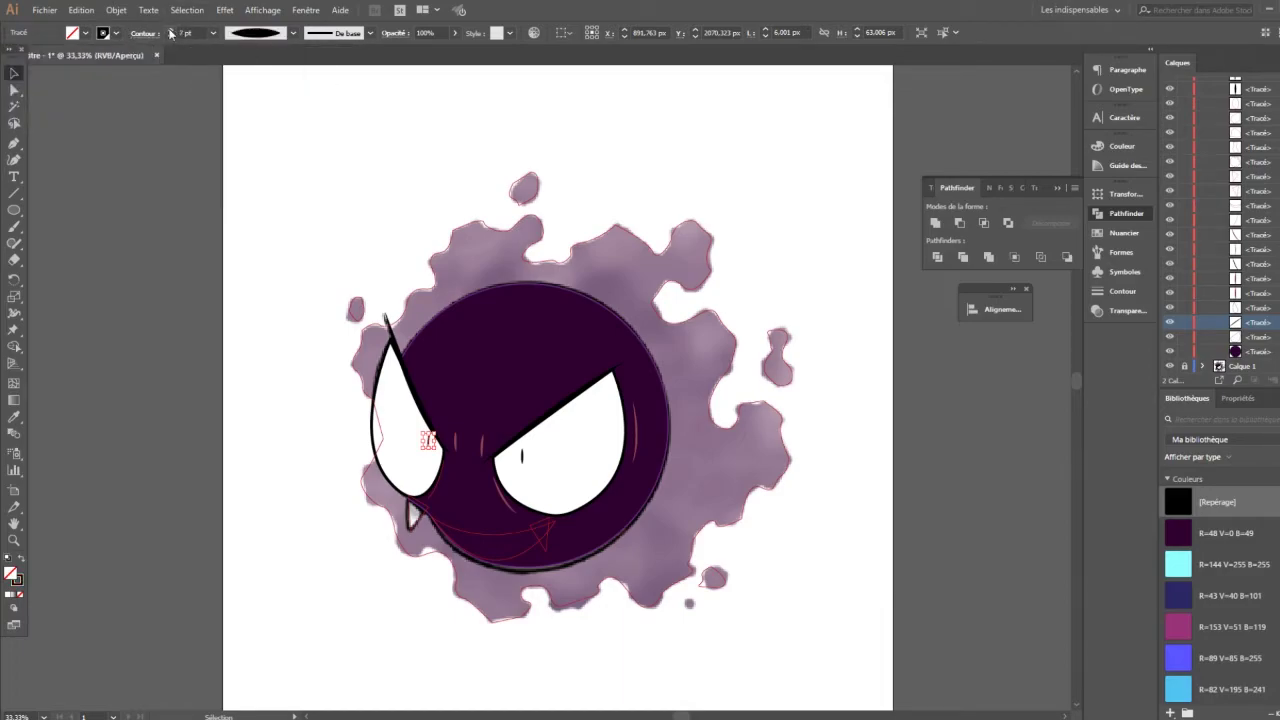
click(516, 397)
Colour the small stroke near the mouth red and taper its width, then select the cloud
click(444, 512)
click(436, 482)
click(102, 33)
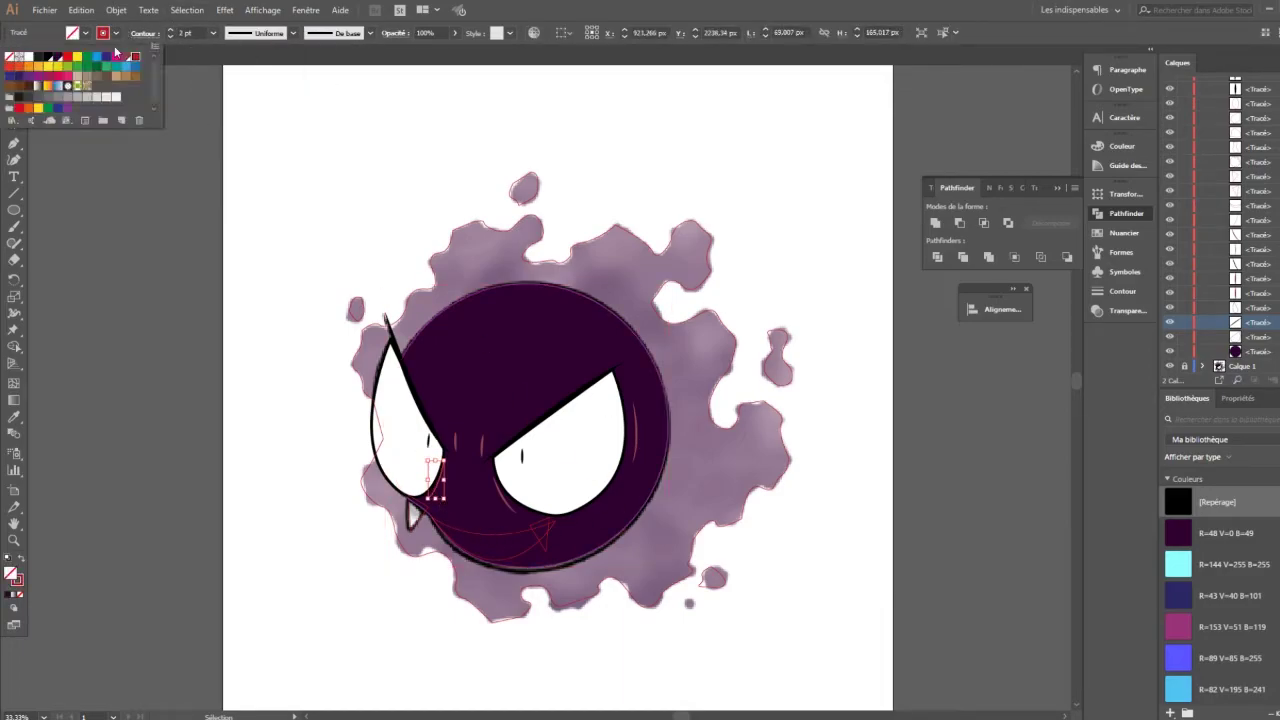
click(128, 55)
click(140, 213)
click(272, 36)
click(250, 80)
click(148, 116)
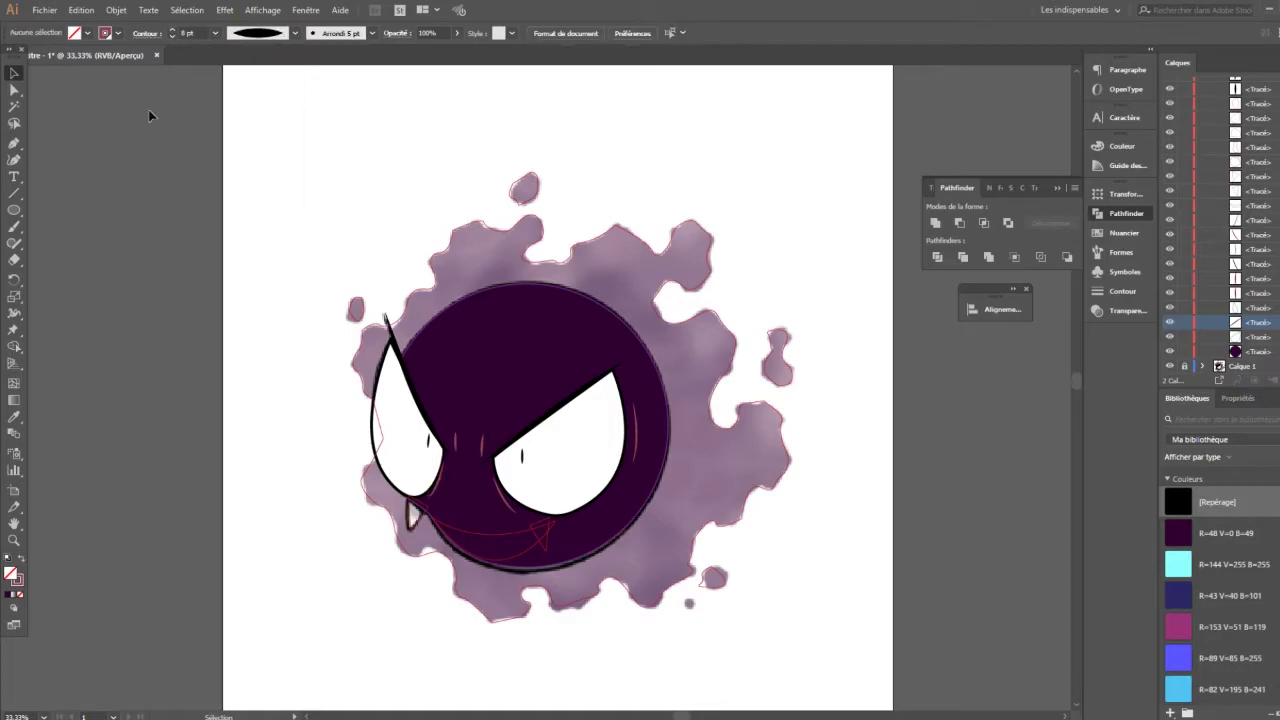
click(655, 308)
Fill the cloud with sampled mauve, send it to back, and hide body and cloud layers
key(i)
click(666, 284)
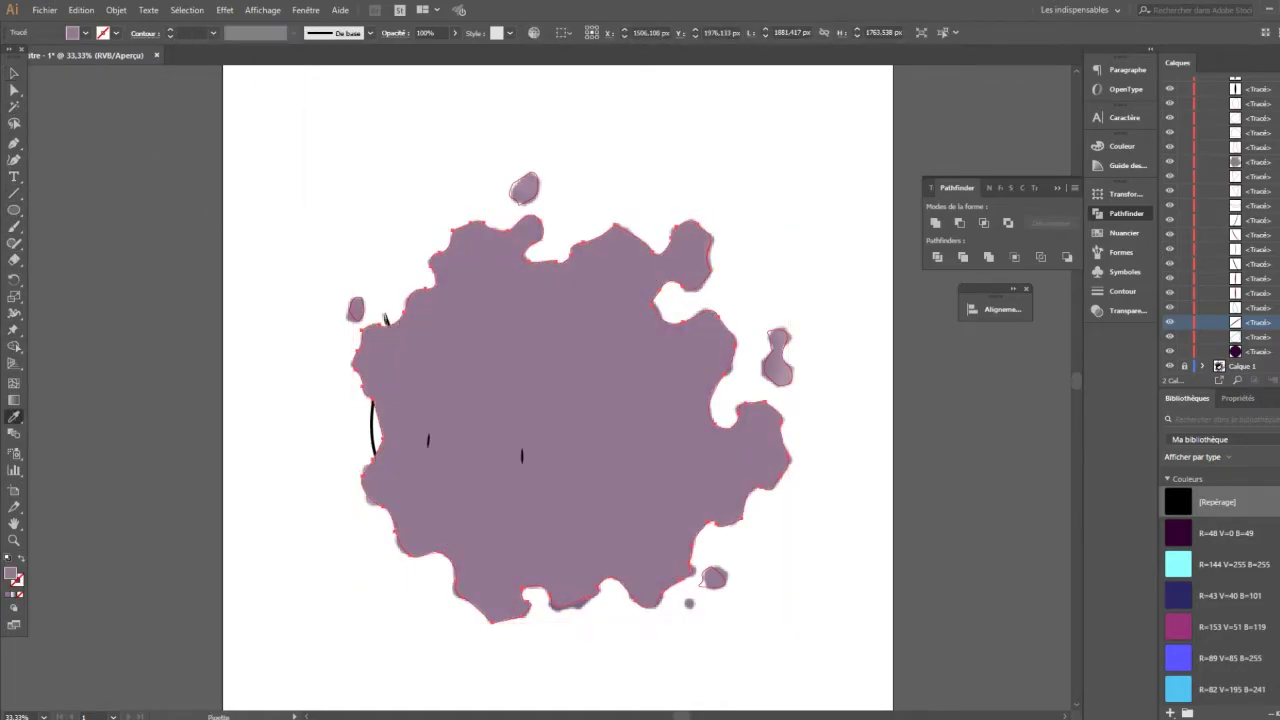
key(v)
key(ctrl+shift+bracketleft)
click(527, 117)
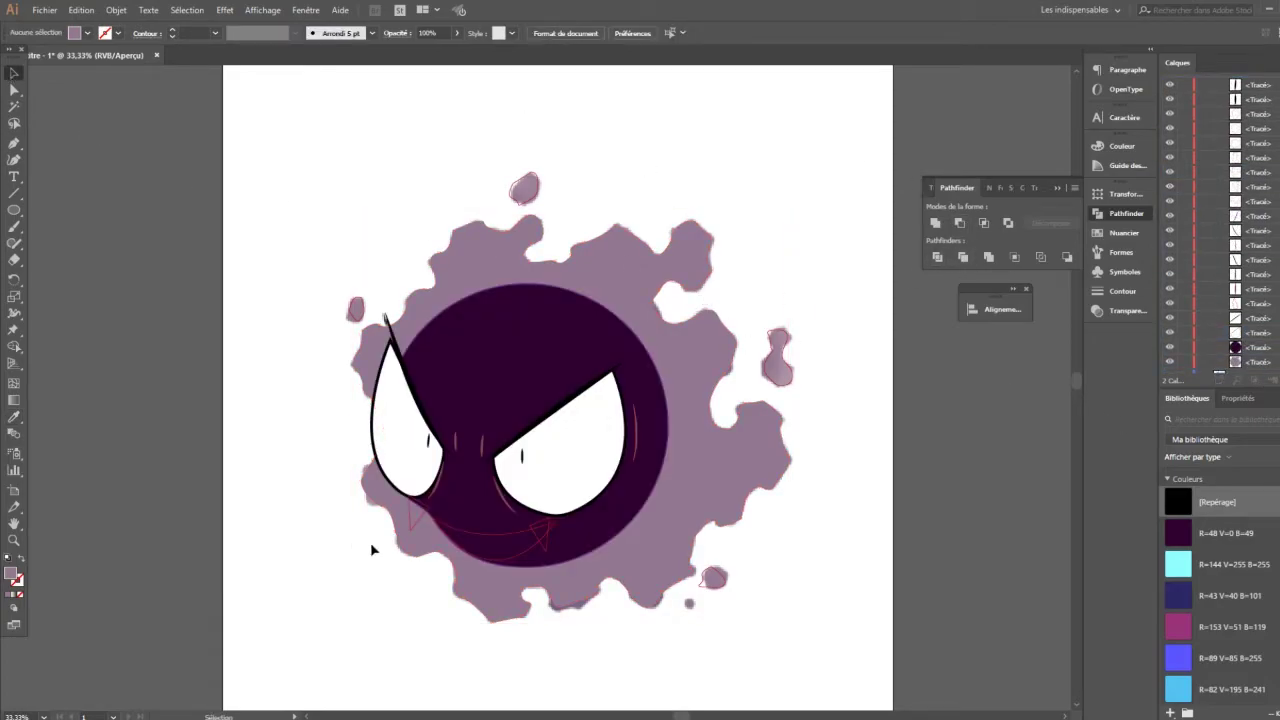
click(1170, 347)
click(1170, 361)
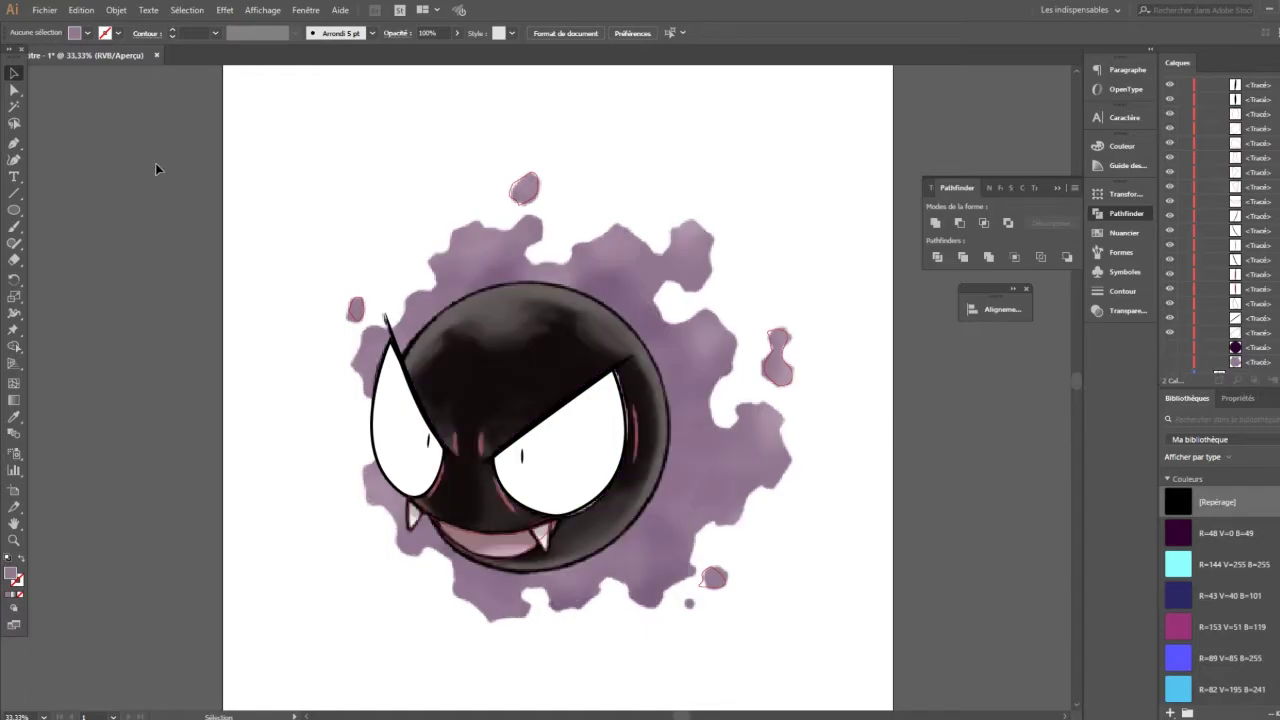
Fill the mouth with pink sampled from the reference and show the dark body again
click(475, 540)
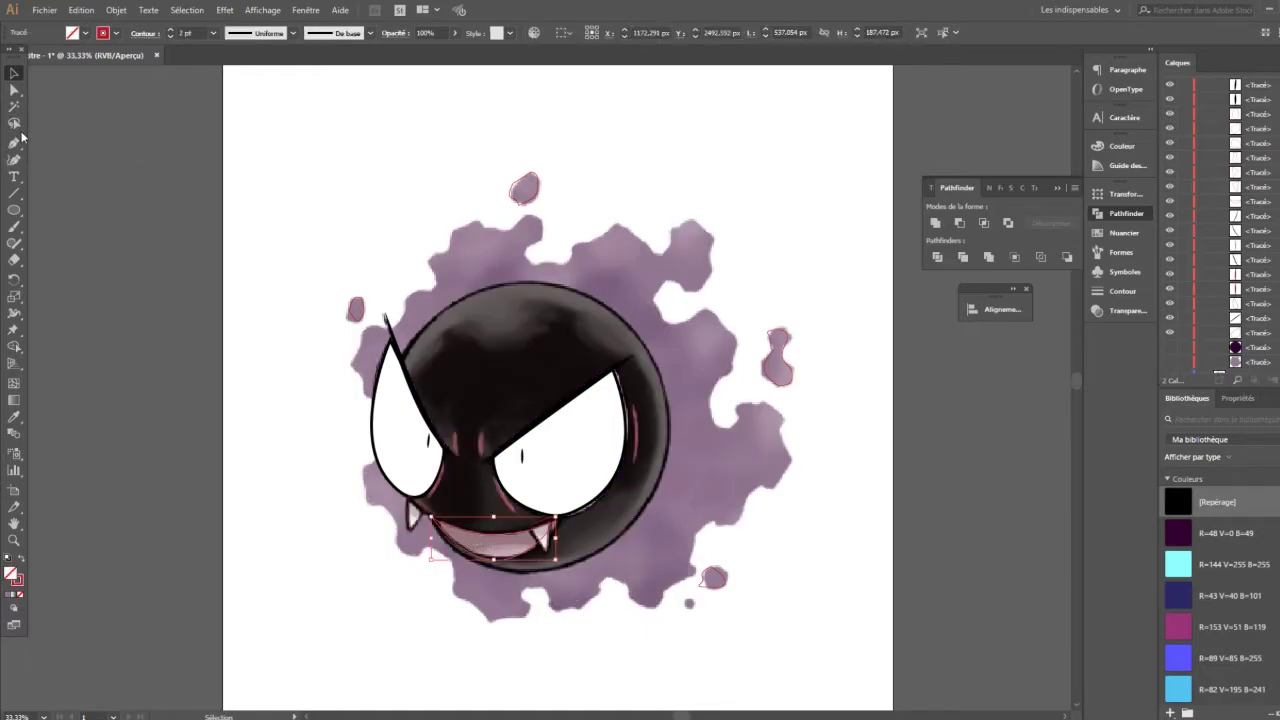
click(14, 416)
click(490, 538)
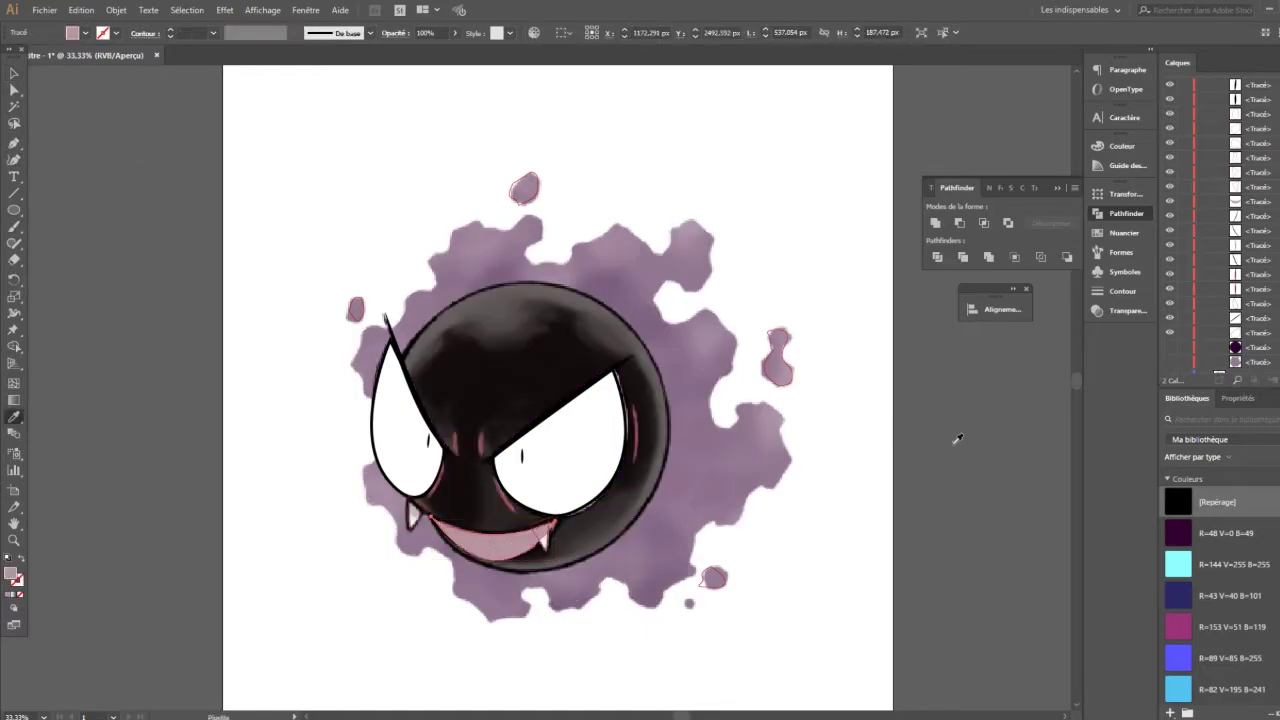
click(1170, 347)
Fill the right fang with white, then select the pink mouth together with the body circle
click(14, 72)
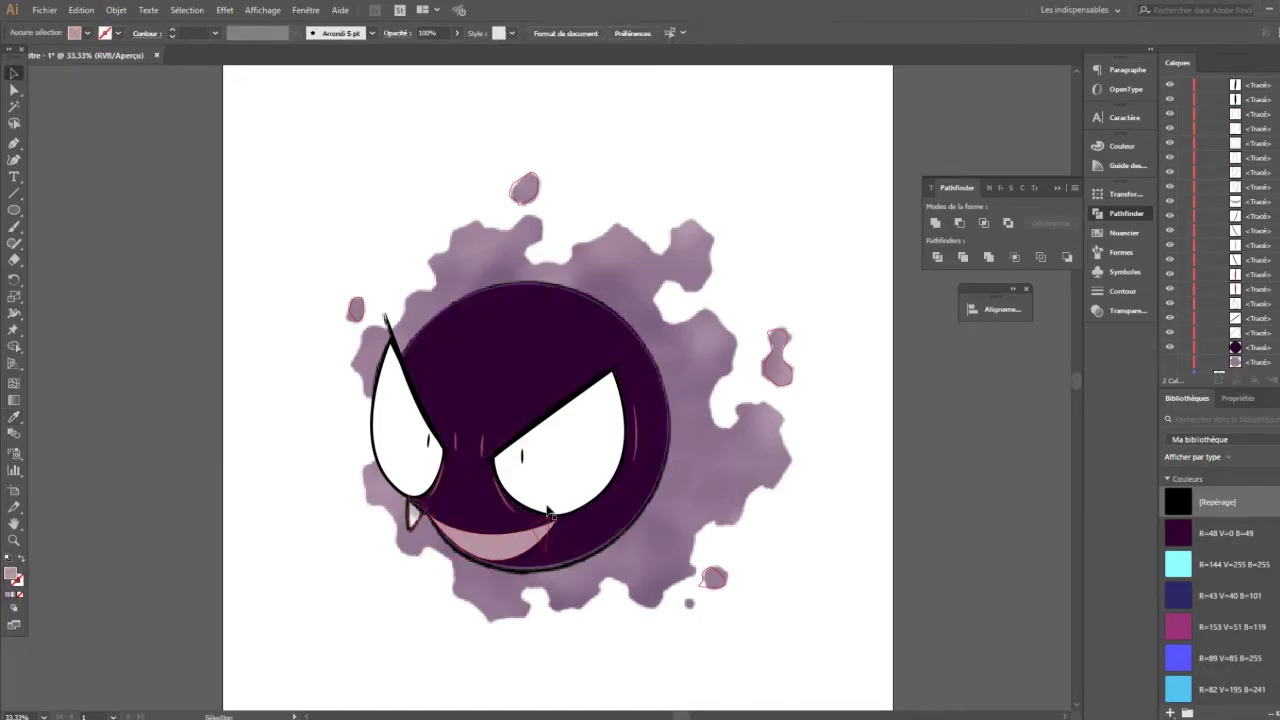
click(548, 528)
click(87, 33)
click(102, 100)
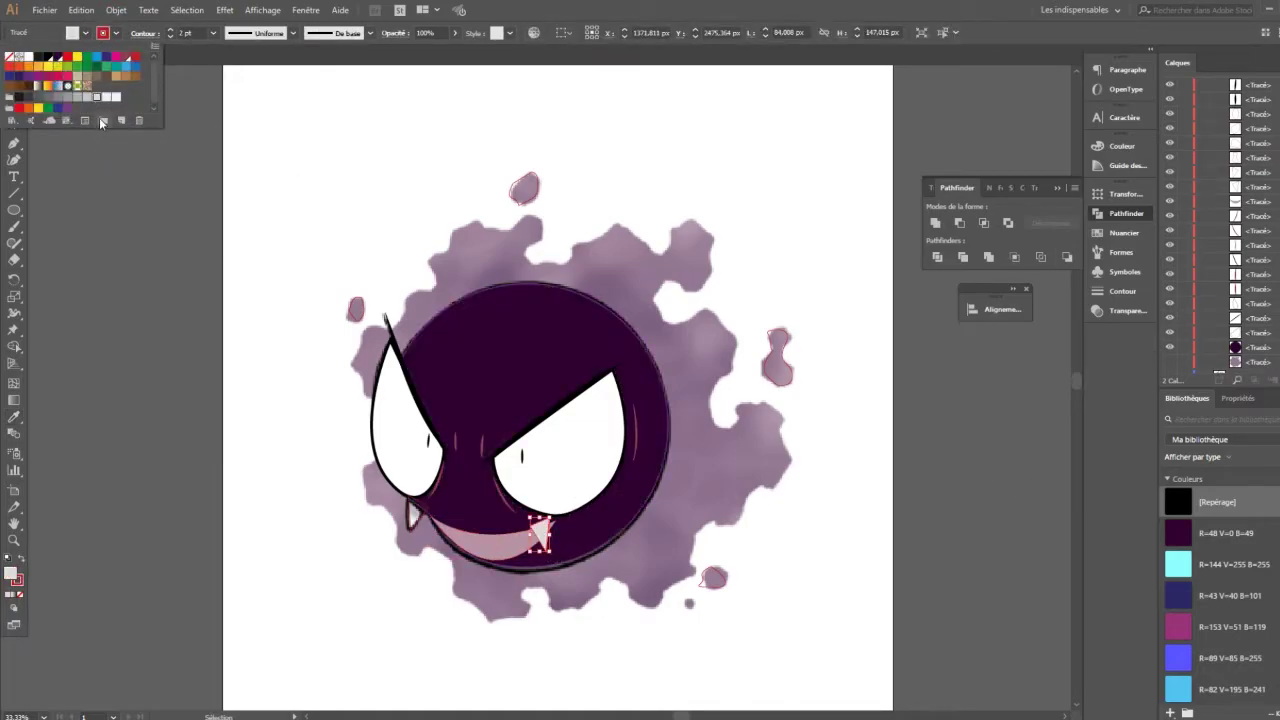
click(664, 537)
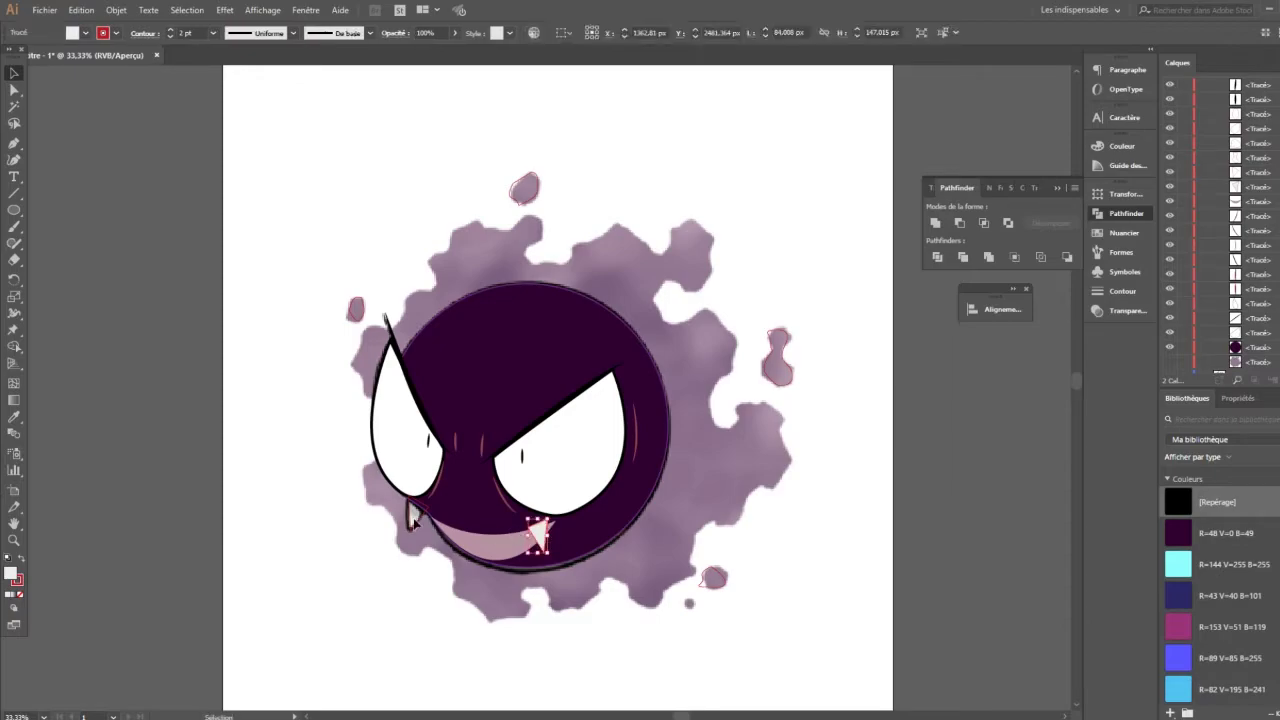
click(520, 548)
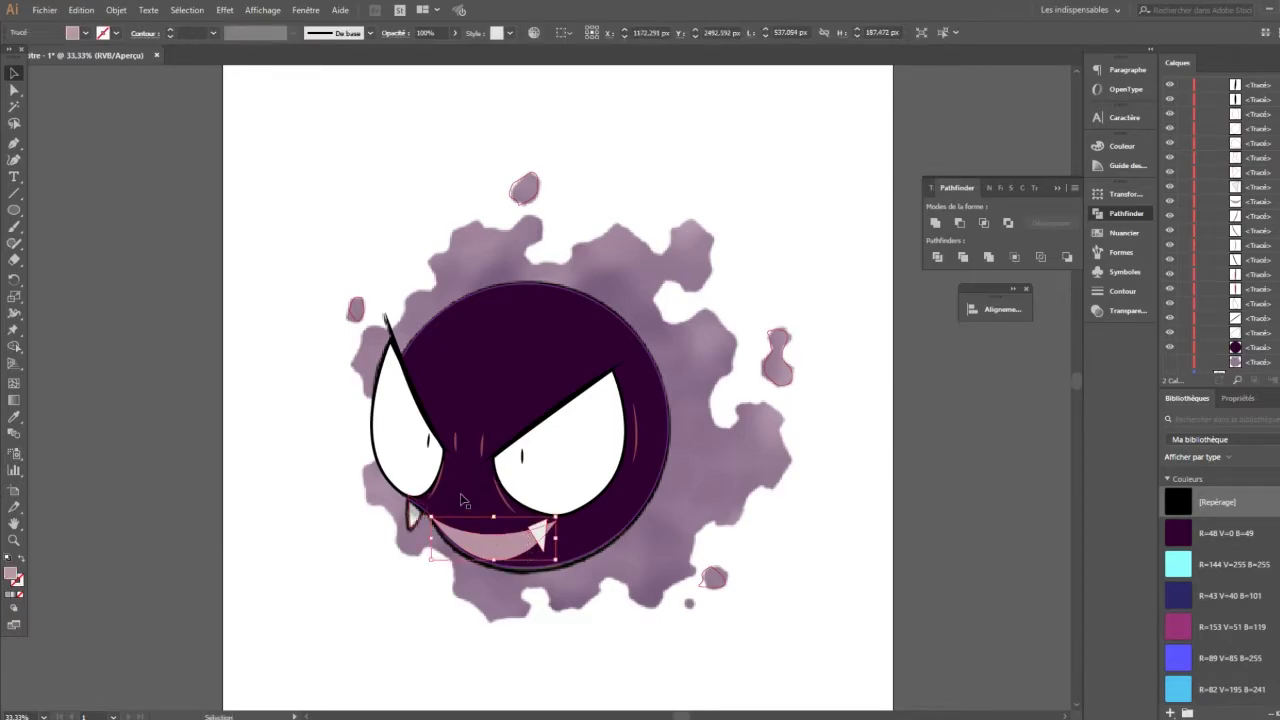
scroll(1262, 336, up, 1)
scroll(1264, 250, down, 2)
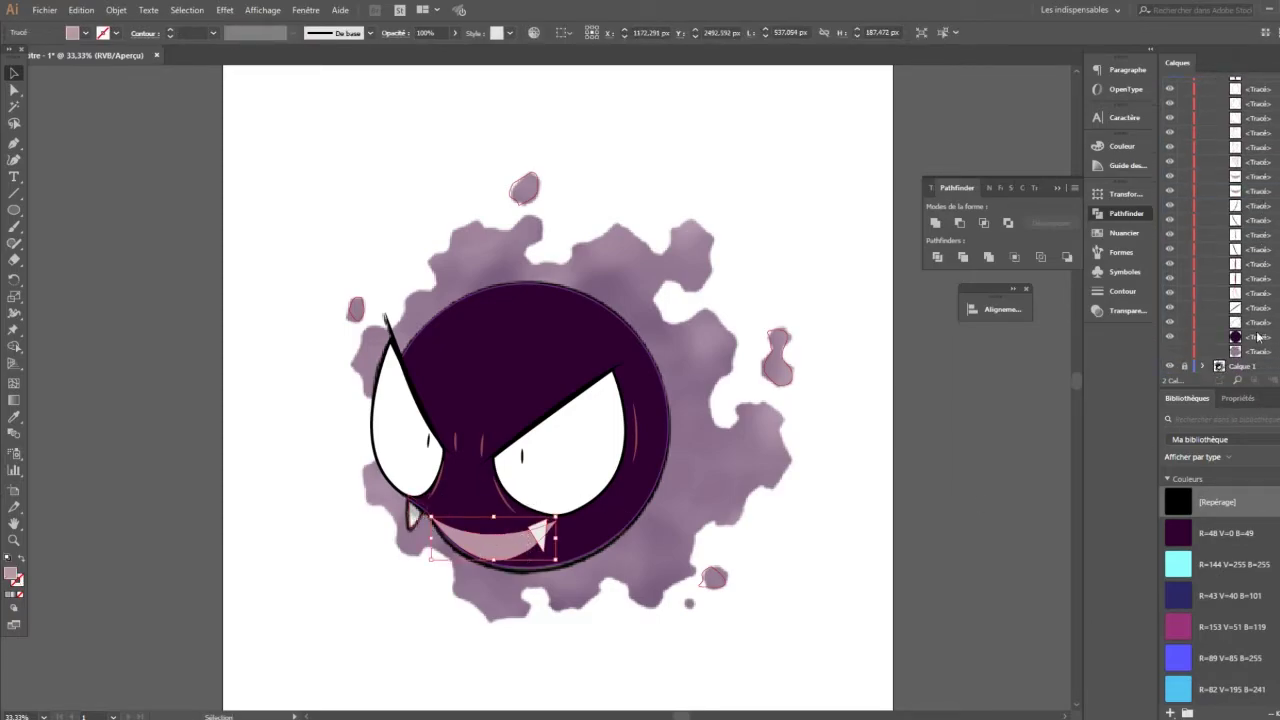
shift+click(1262, 337)
click(984, 223)
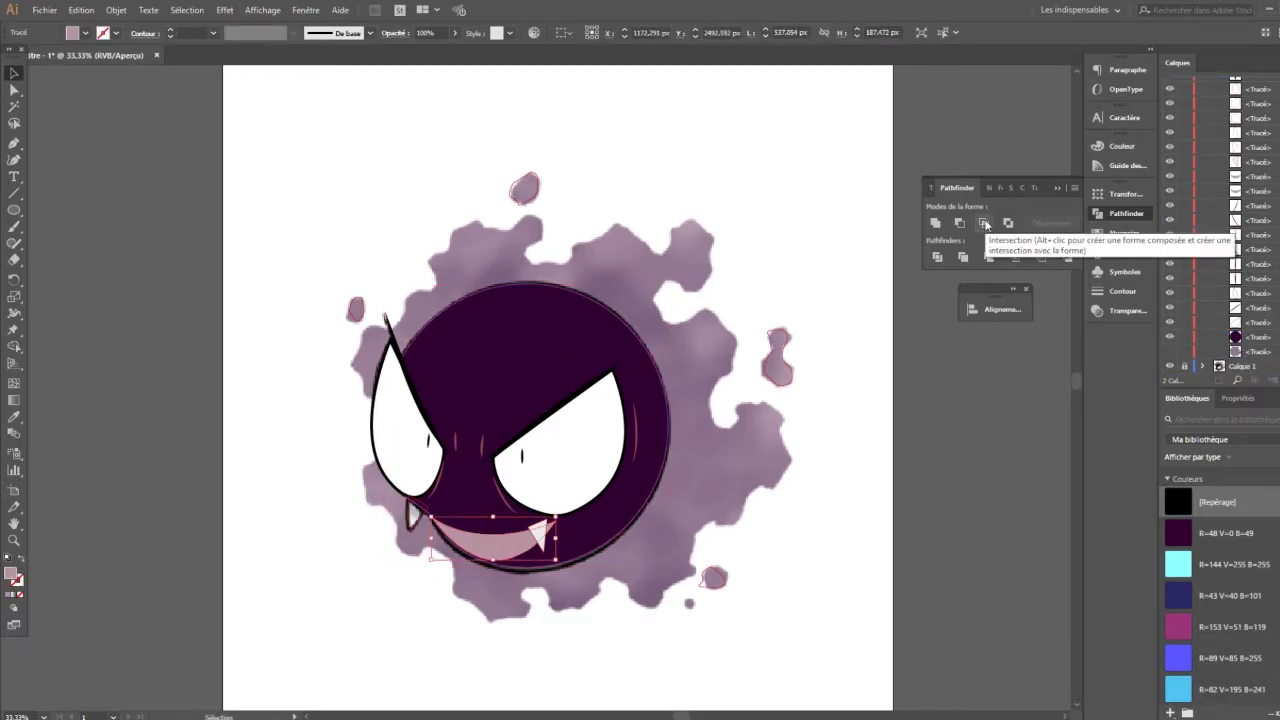
key(ctrl+z)
click(1008, 222)
key(ctrl+z)
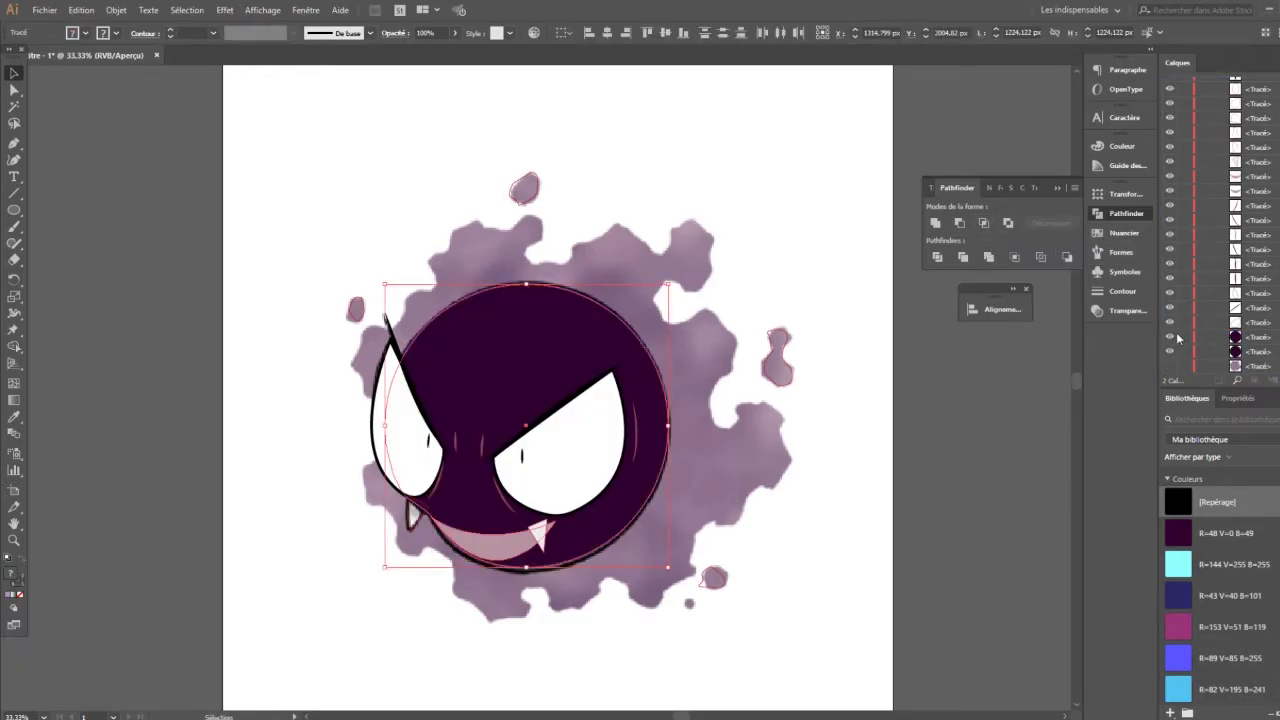
click(1009, 224)
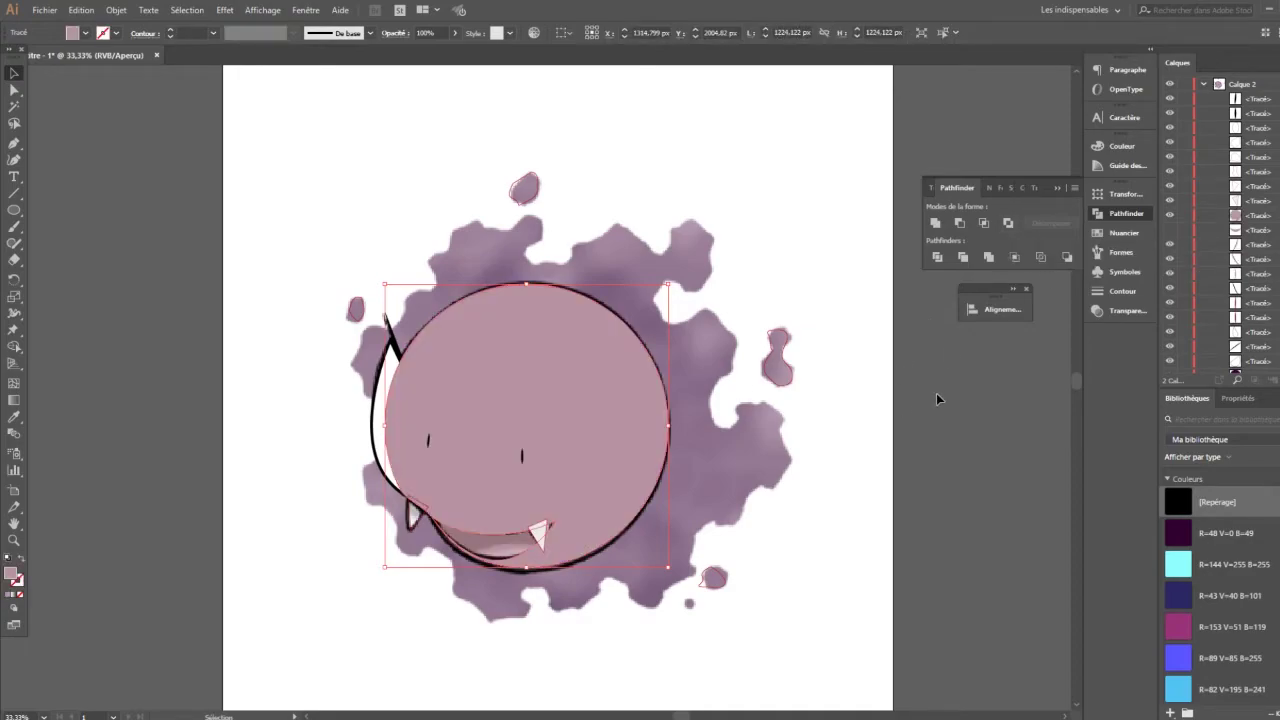
click(85, 33)
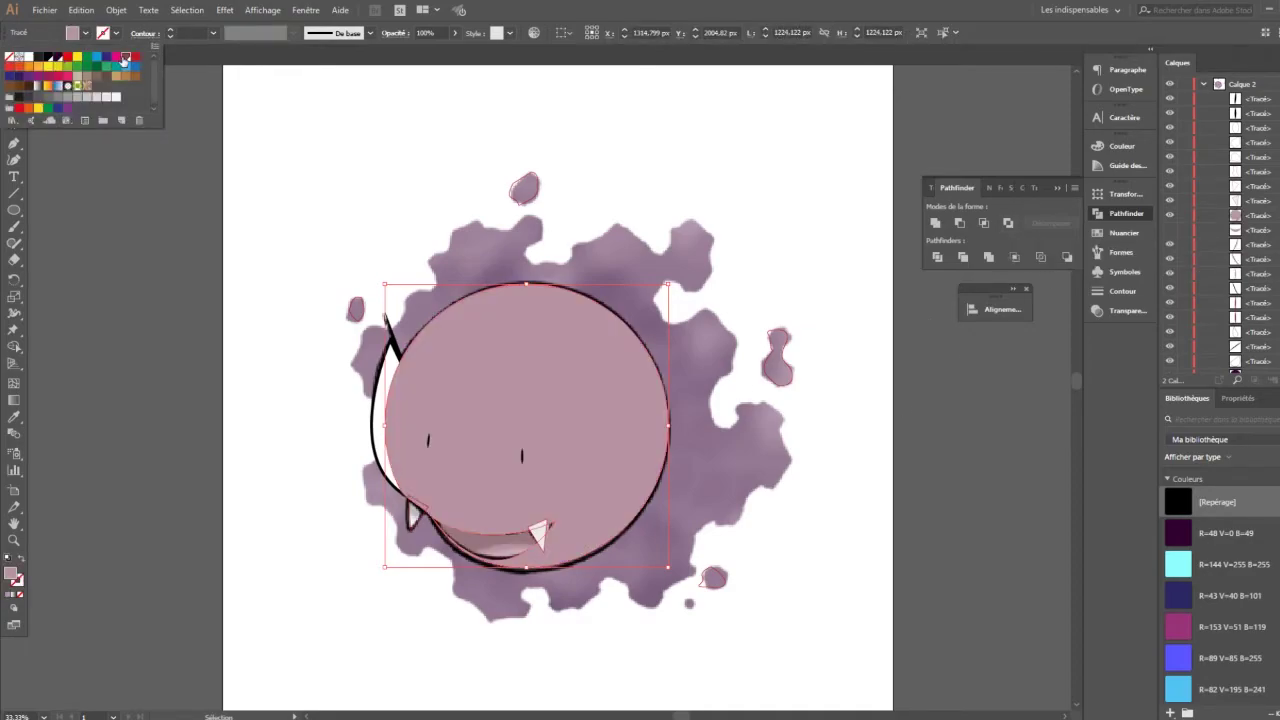
click(124, 60)
click(57, 67)
key(ctrl+bracketleft)
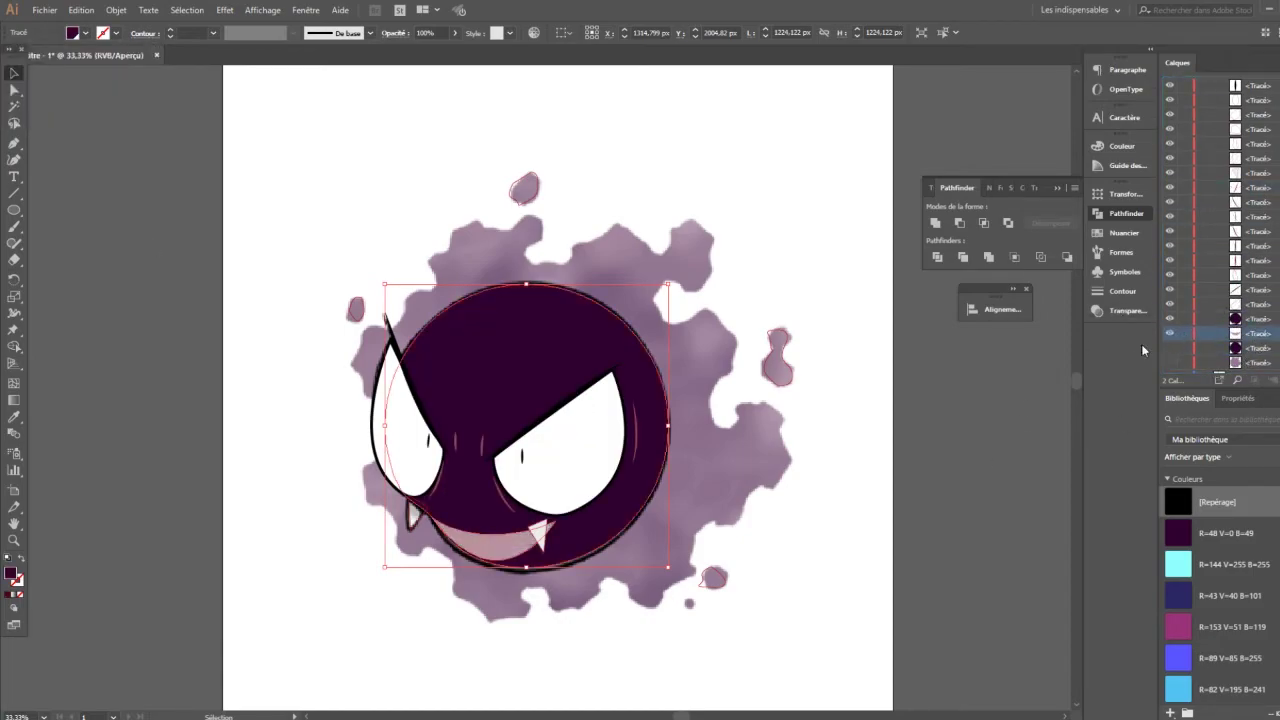
click(538, 533)
Fill Gastly's small left fang with white to match the right fang
click(455, 525)
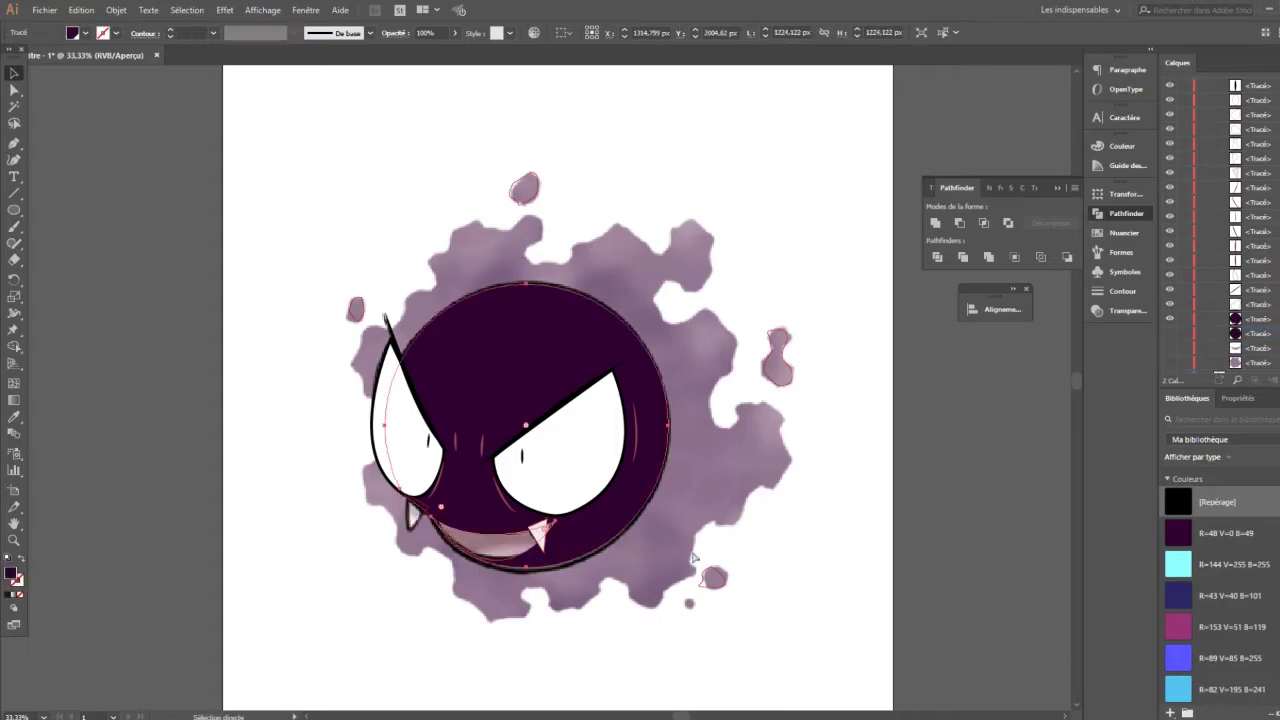
scroll(388, 556, up, 1)
click(388, 556)
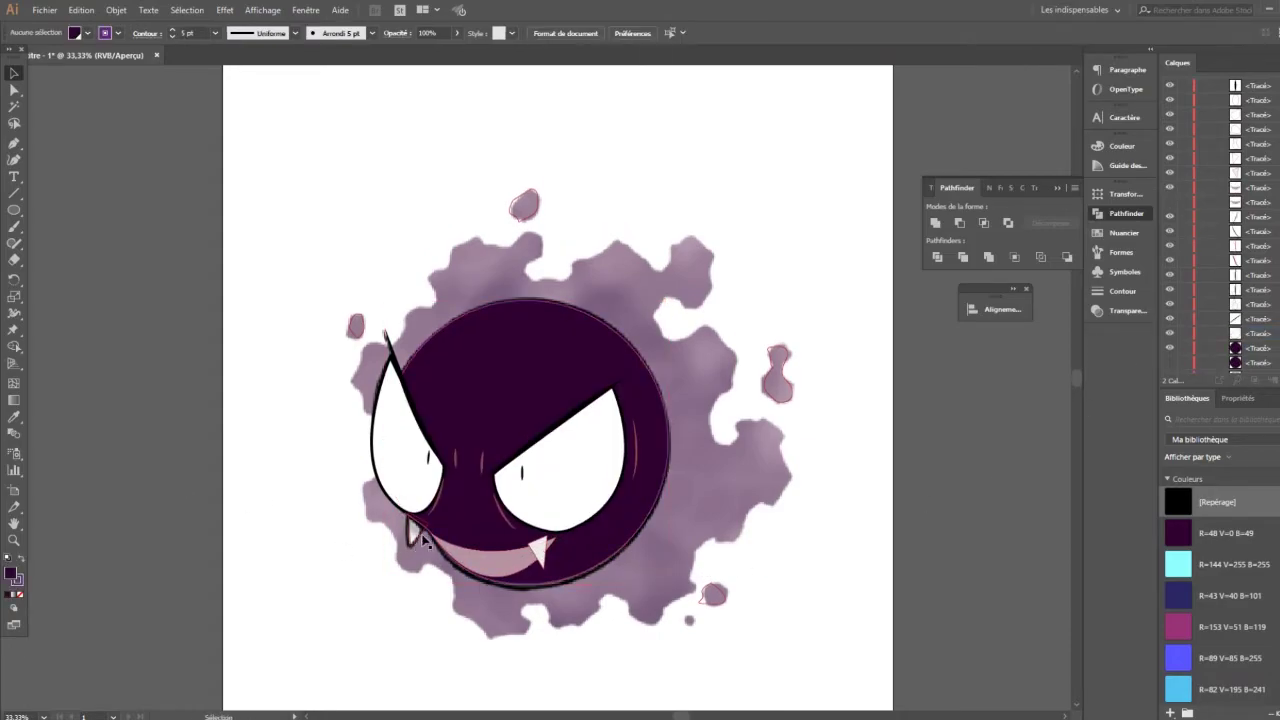
click(416, 529)
click(85, 33)
click(22, 57)
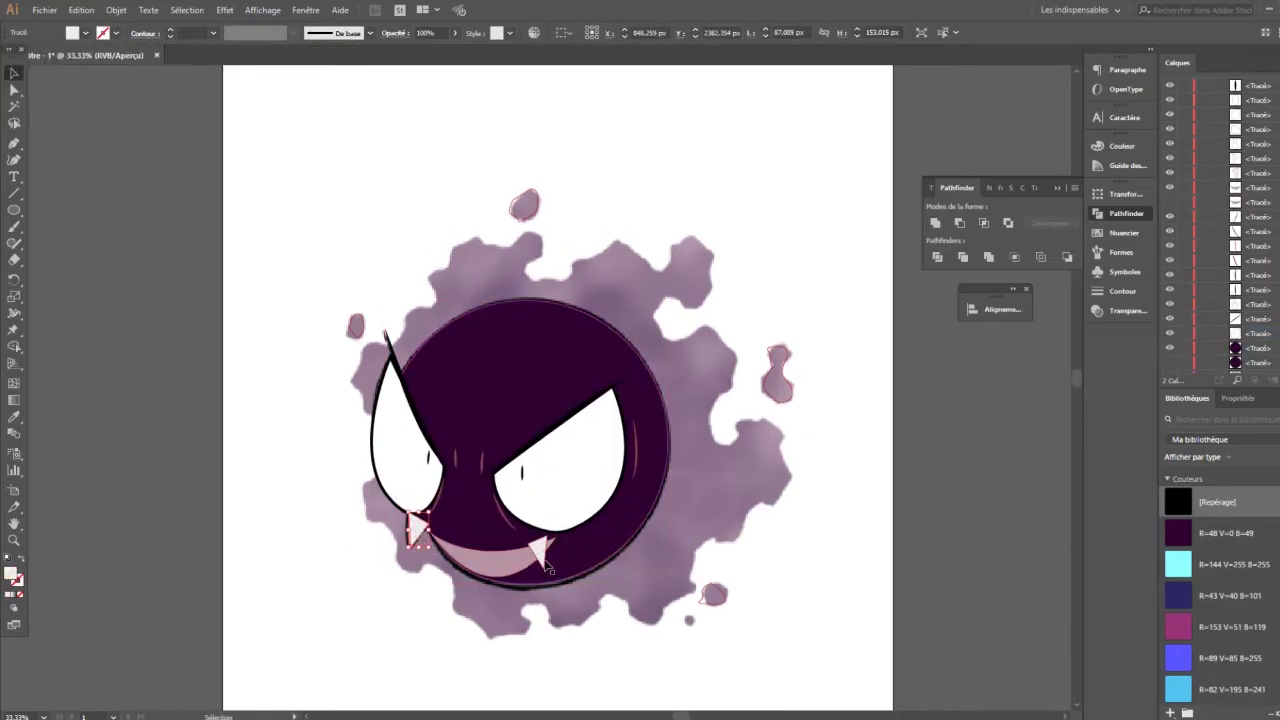
Zoom in on the mouth and check the fangs' anchor points with Direct Selection, then zoom out
click(103, 33)
scroll(519, 567, down, 1)
click(519, 567)
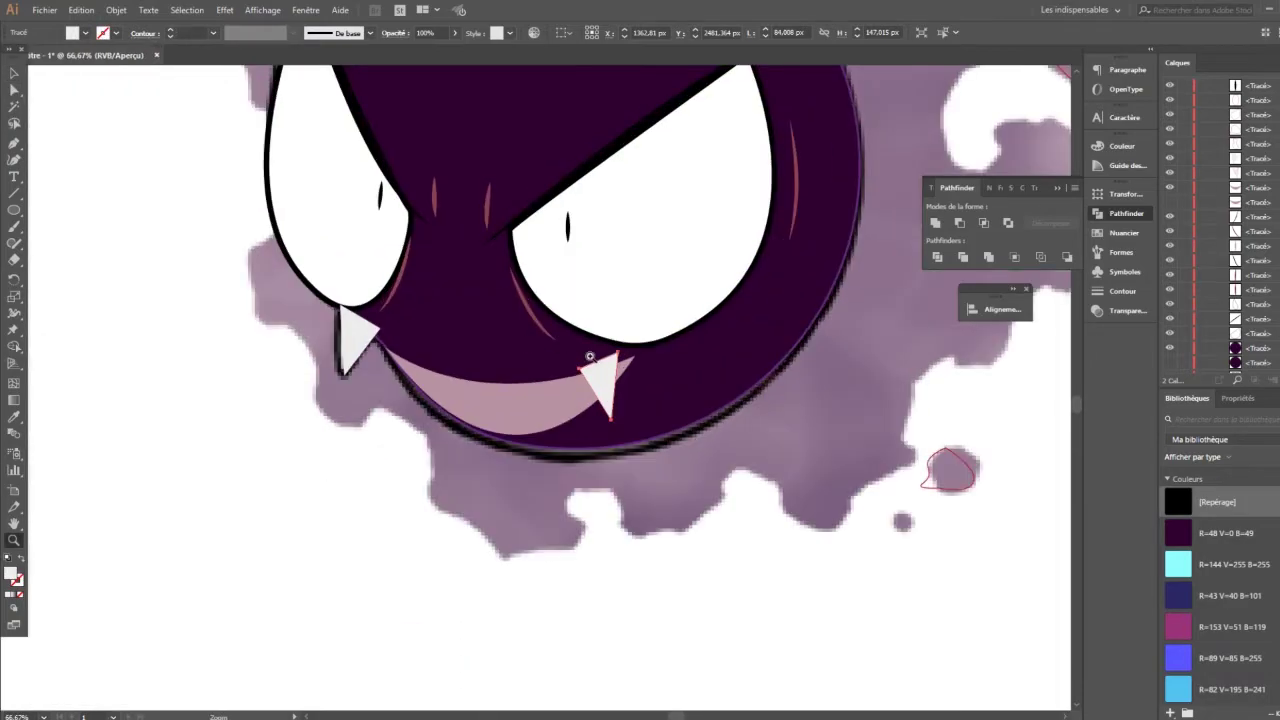
click(12, 89)
click(618, 358)
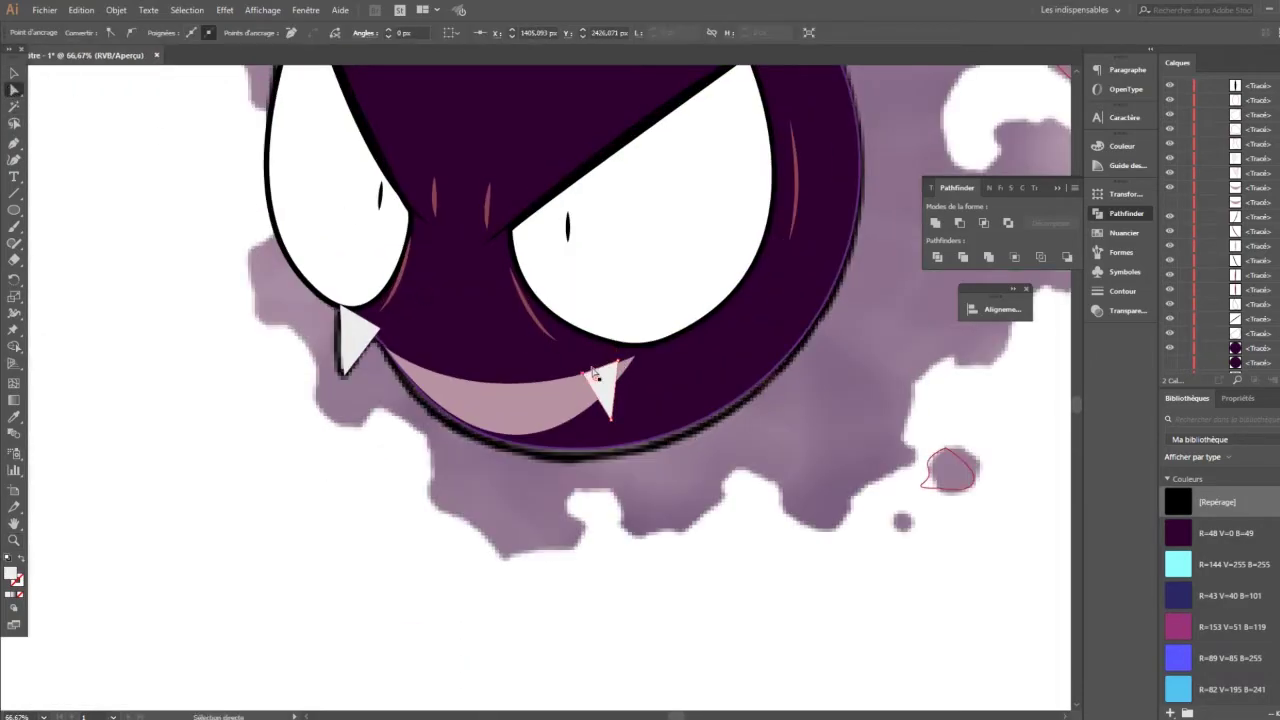
click(618, 362)
click(355, 335)
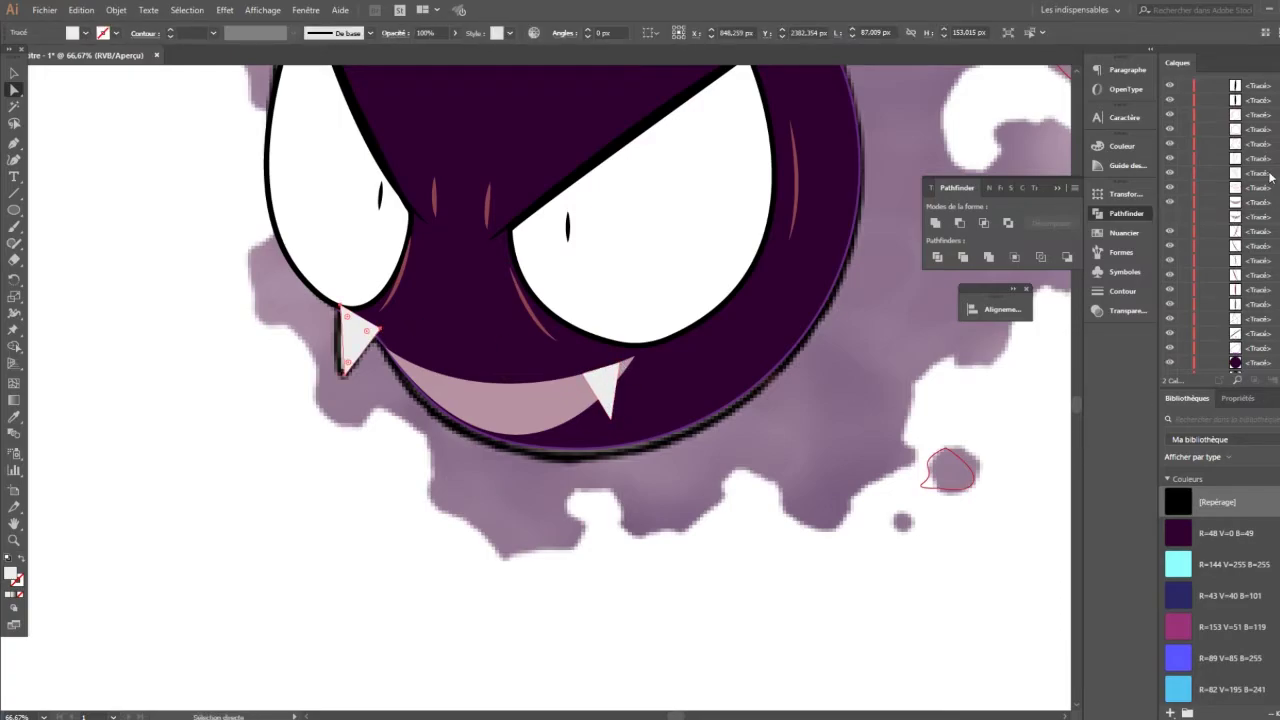
scroll(1250, 300, down, 1)
click(257, 523)
scroll(340, 375, up, 5)
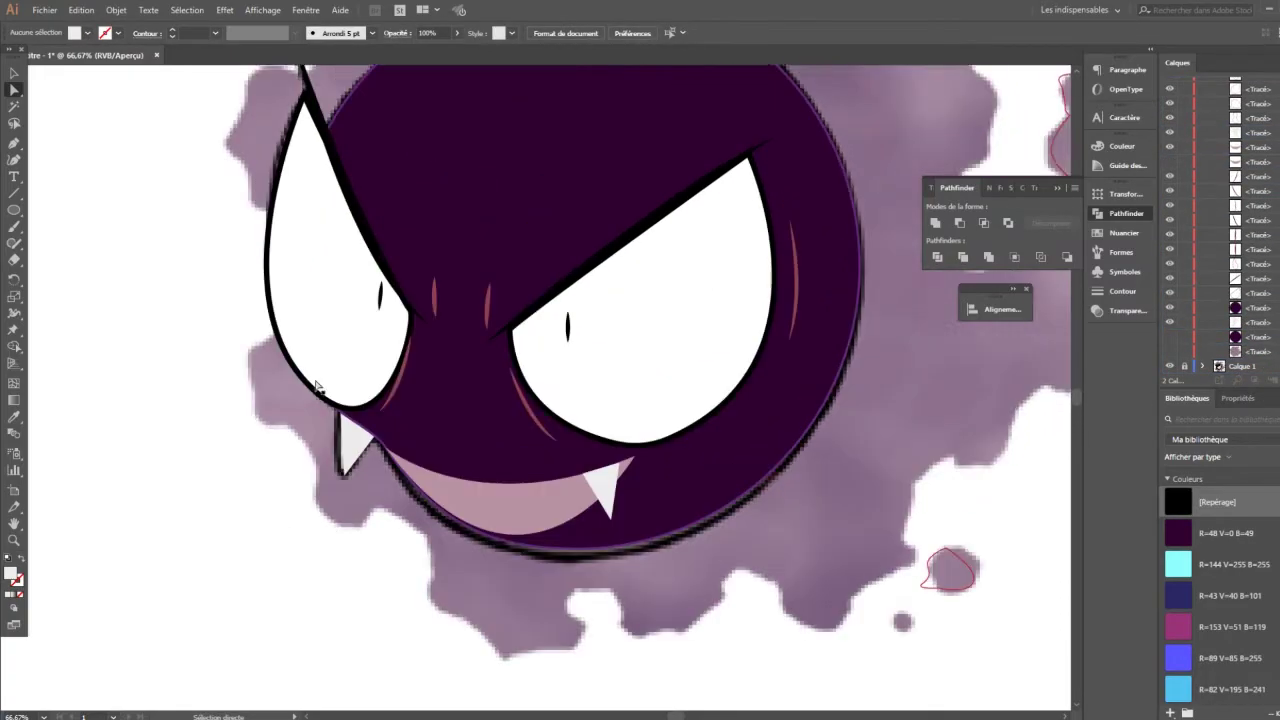
Zoom out and eyedropper the cloud's purple onto the right and top blobs
key(z)
key(ctrl+minus)
key(ctrl+minus)
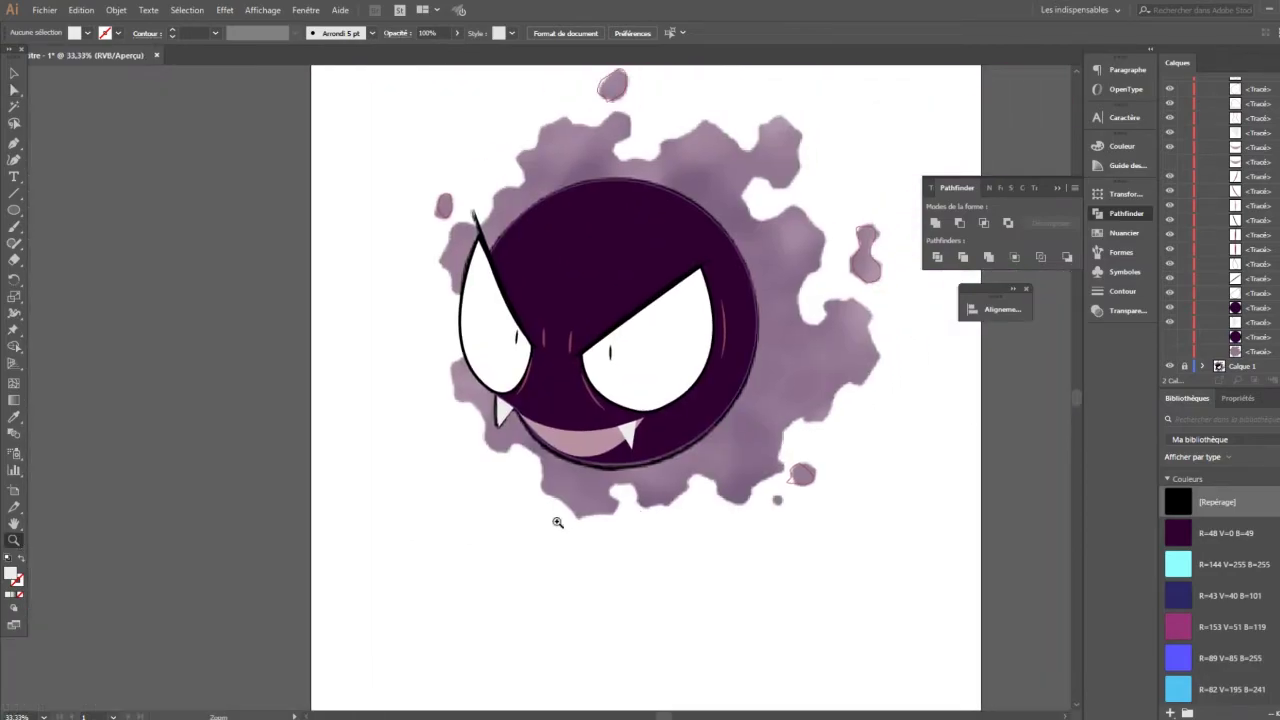
key(ctrl+z)
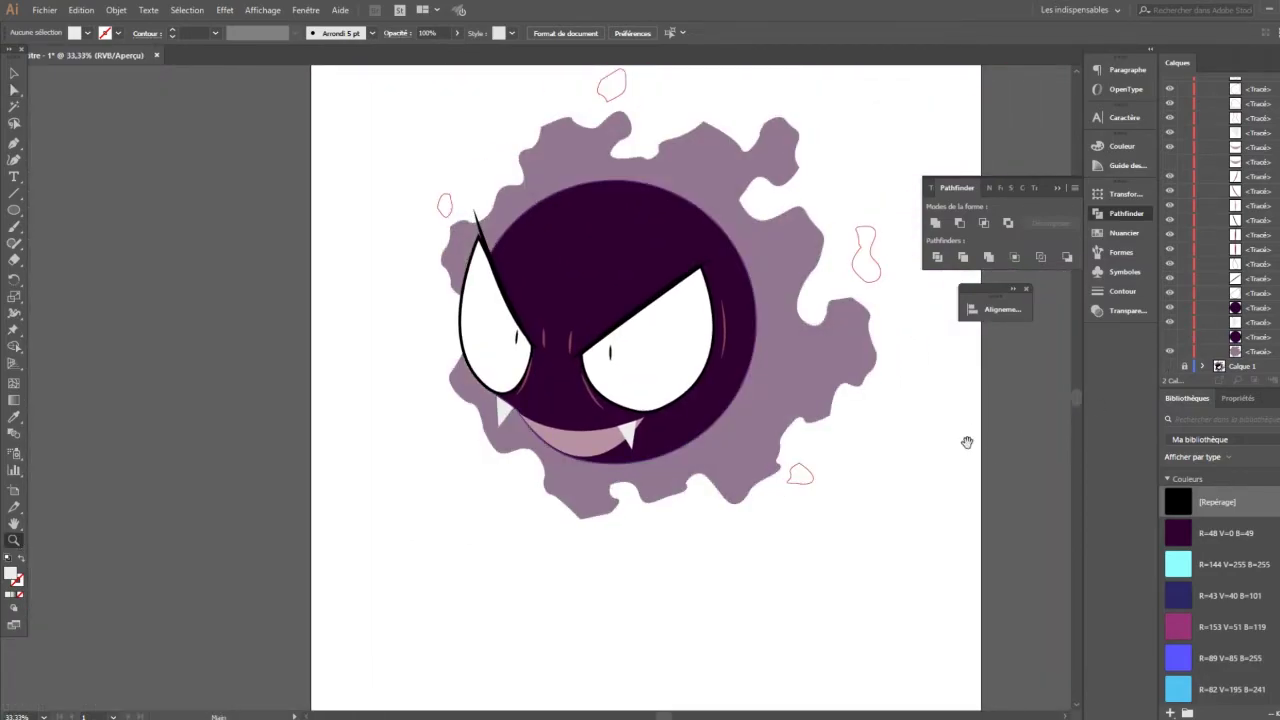
click(14, 72)
key(ctrl+z)
click(19, 418)
click(530, 195)
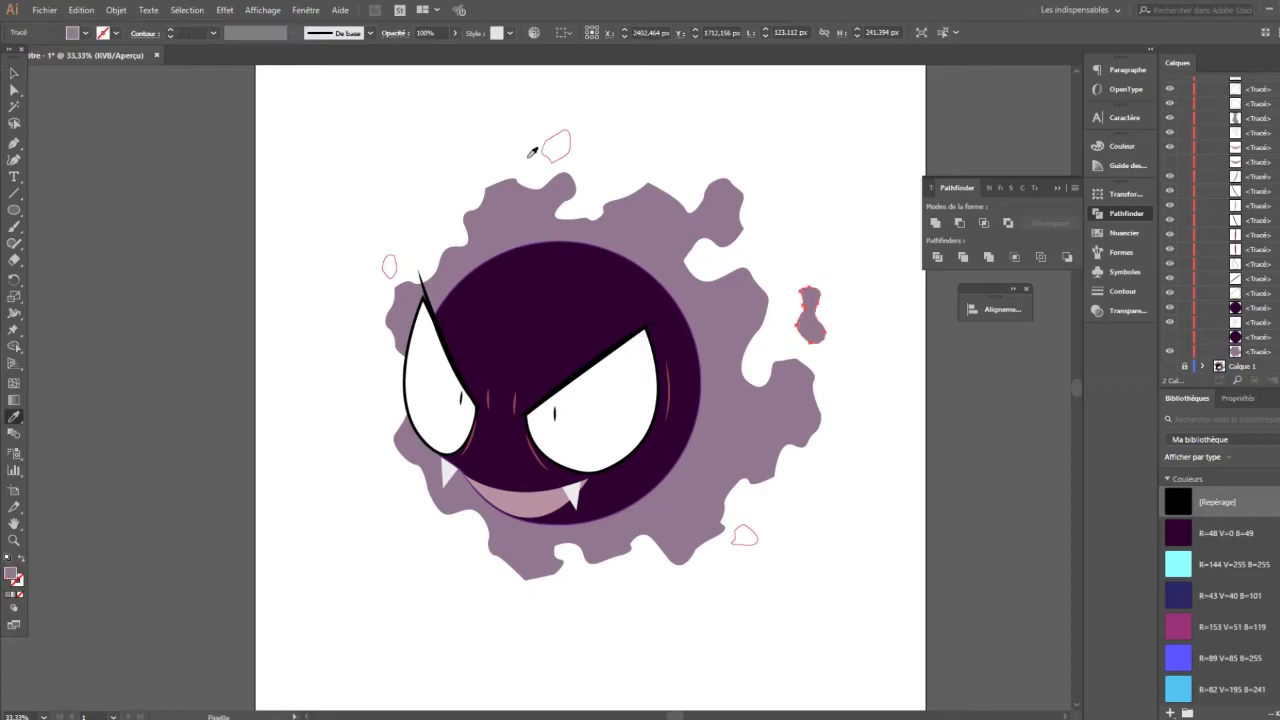
key(v)
click(556, 146)
click(12, 420)
Eyedropper the cloud's purple onto the left and bottom-right blobs
click(530, 205)
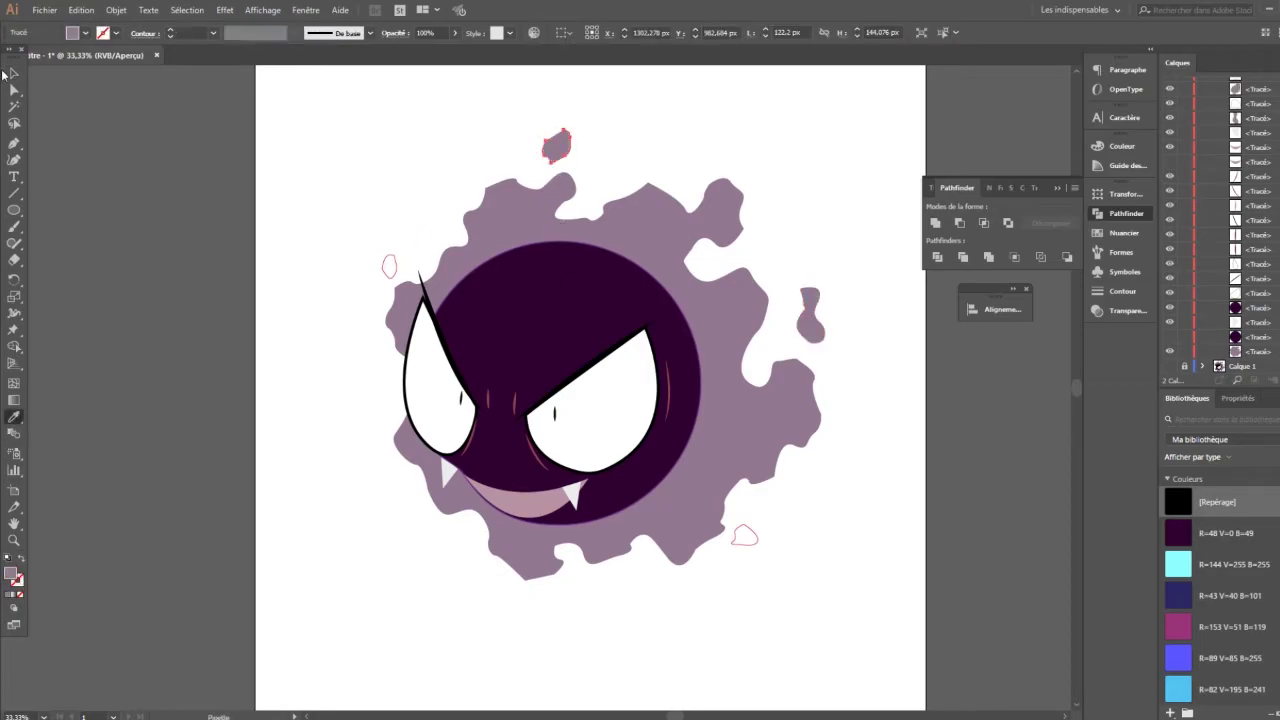
key(v)
click(389, 265)
click(14, 417)
click(530, 225)
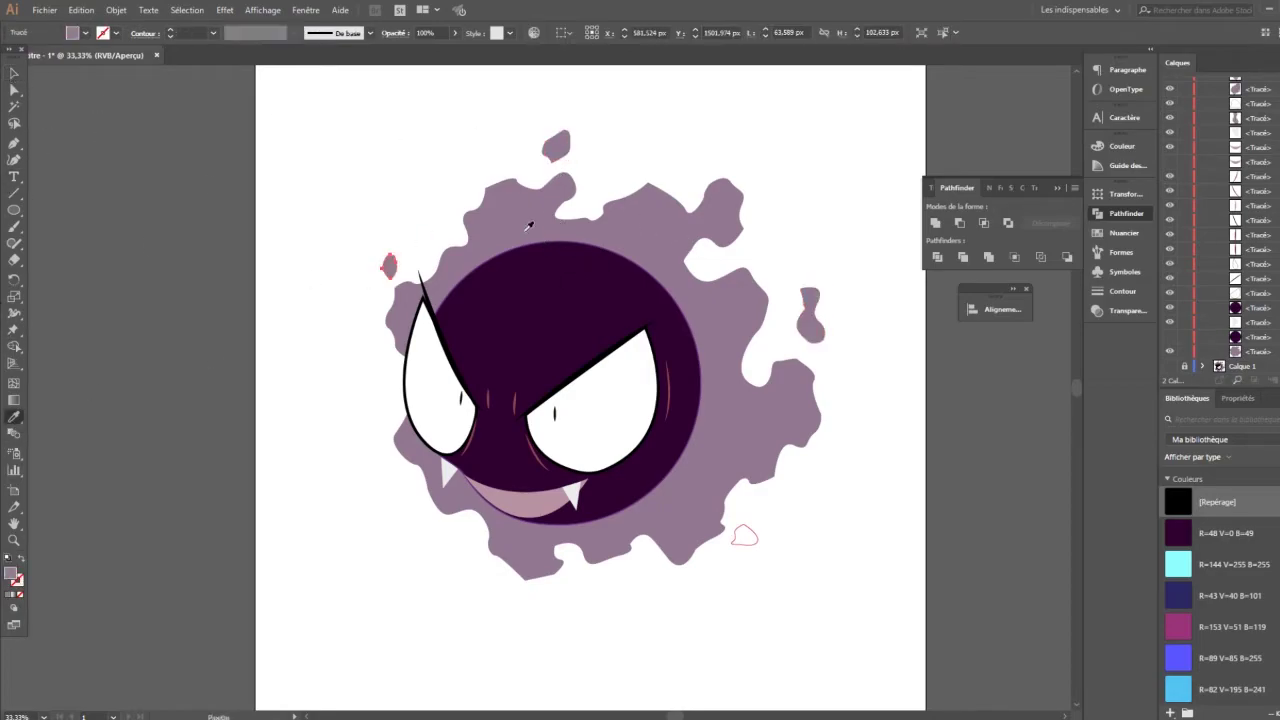
key(v)
click(750, 546)
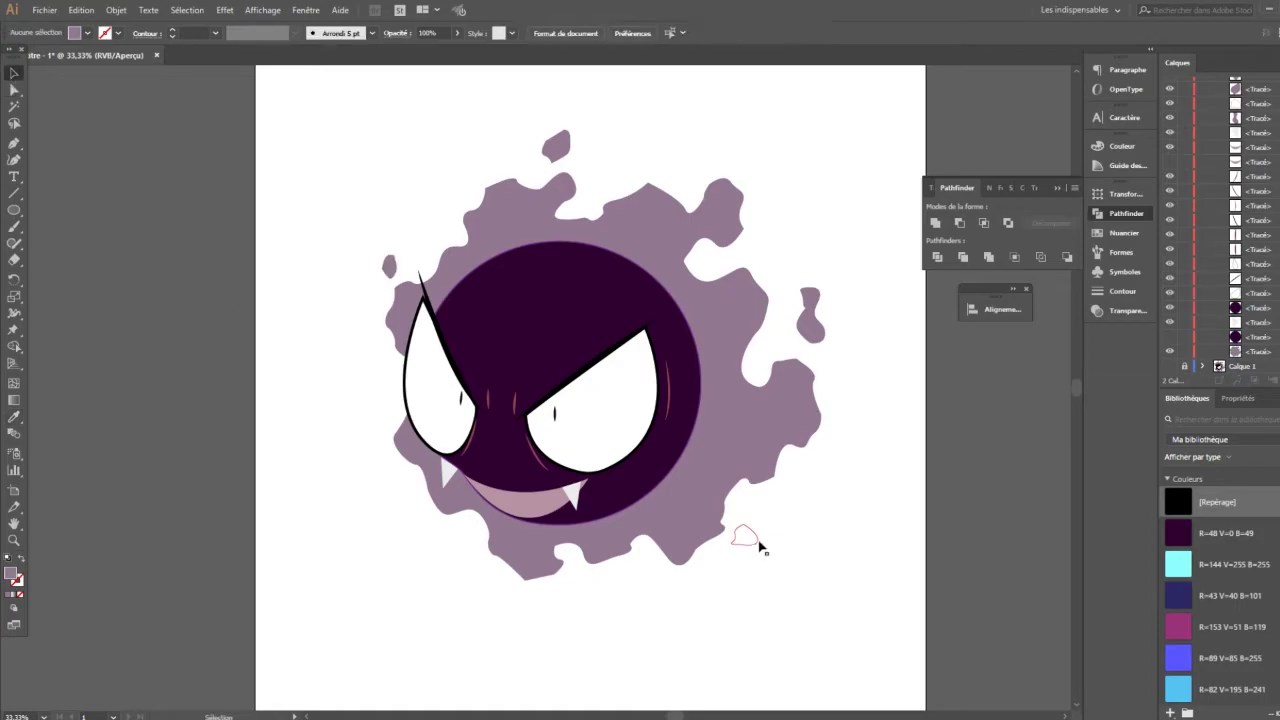
click(14, 418)
Select the cloud with all four blobs and lower their opacity to 86%
click(530, 210)
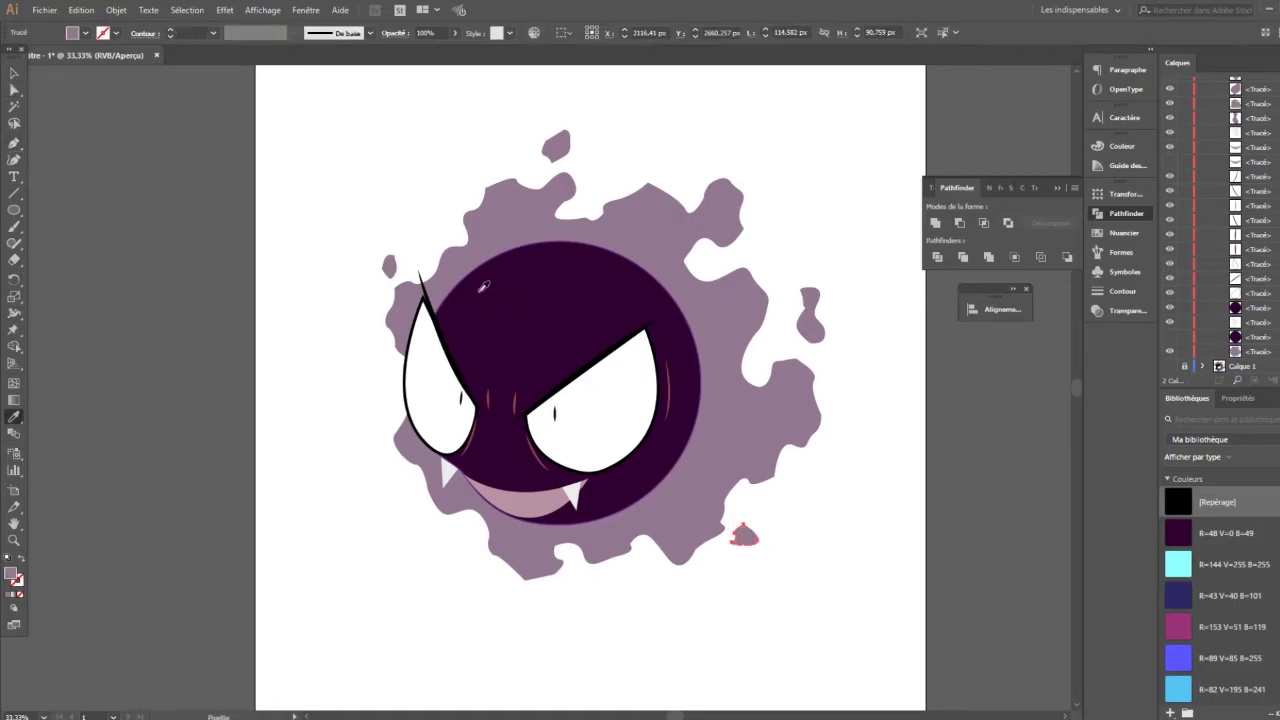
key(v)
drag(371, 257, 551, 163)
shift+click(556, 145)
shift+click(748, 536)
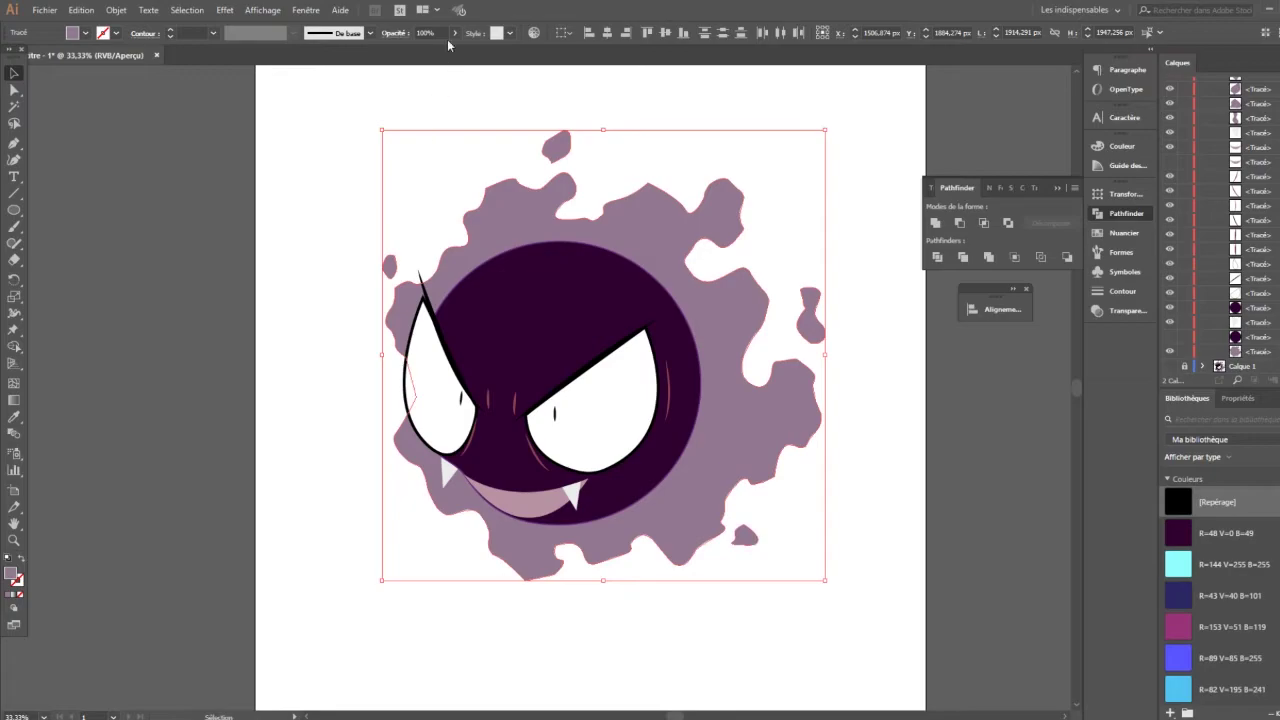
drag(455, 33, 447, 54)
click(306, 163)
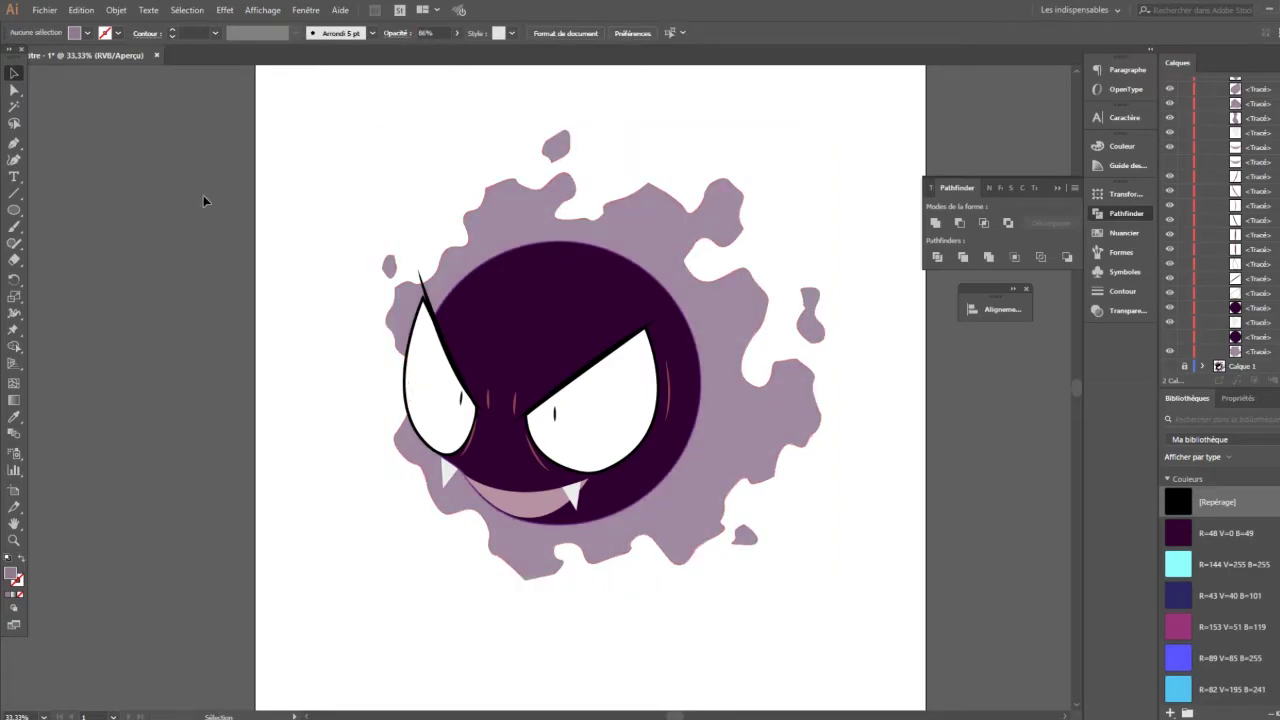
Remove the lower curve anchor point from the pink mouth shape
click(530, 518)
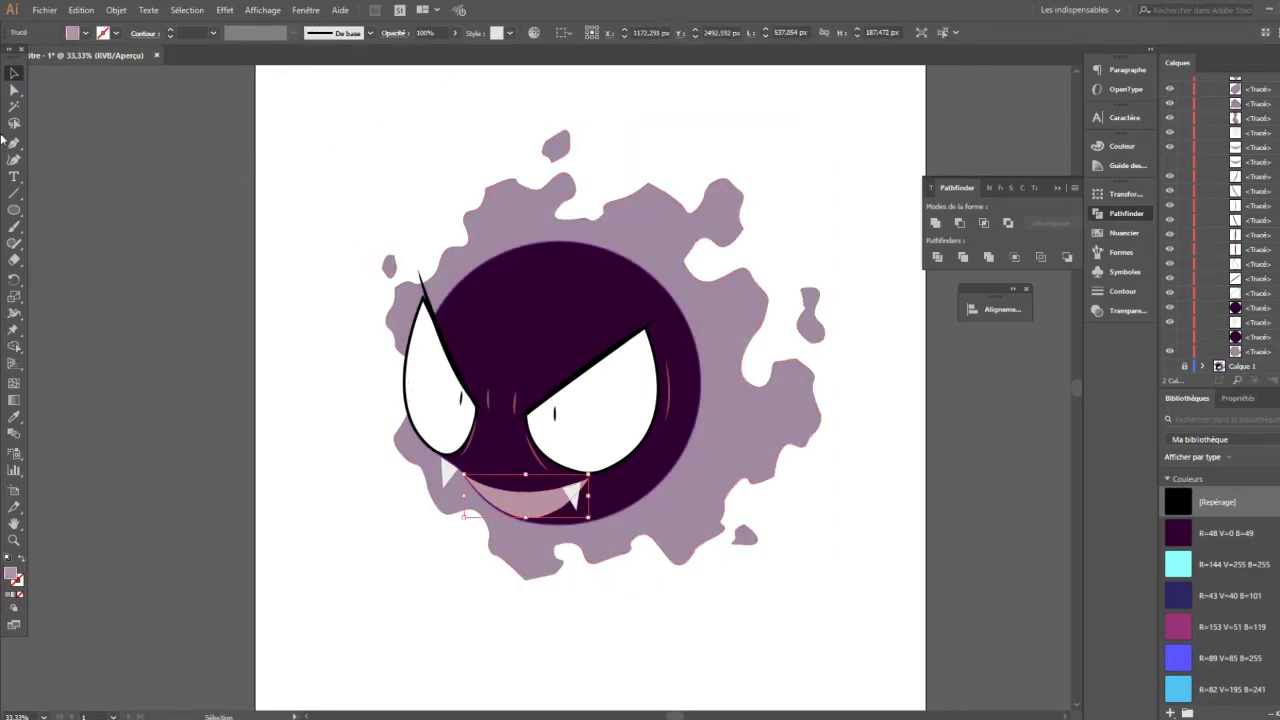
key(p)
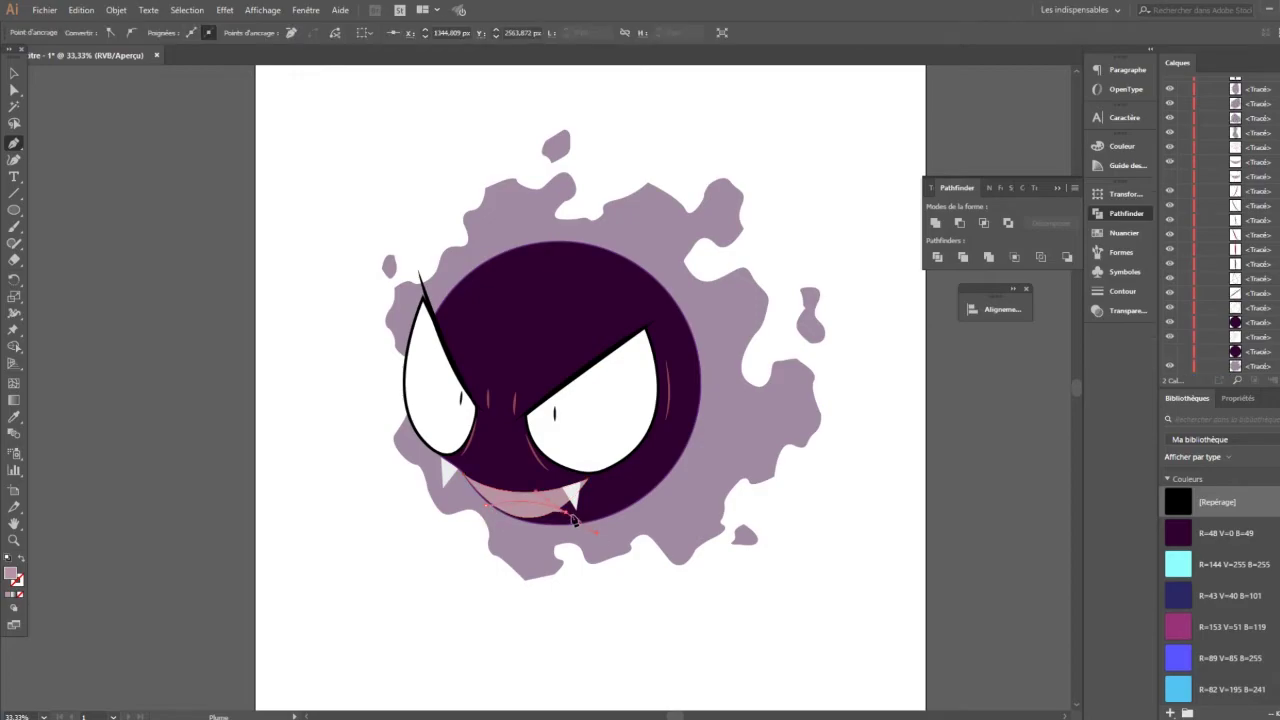
click(565, 514)
click(14, 73)
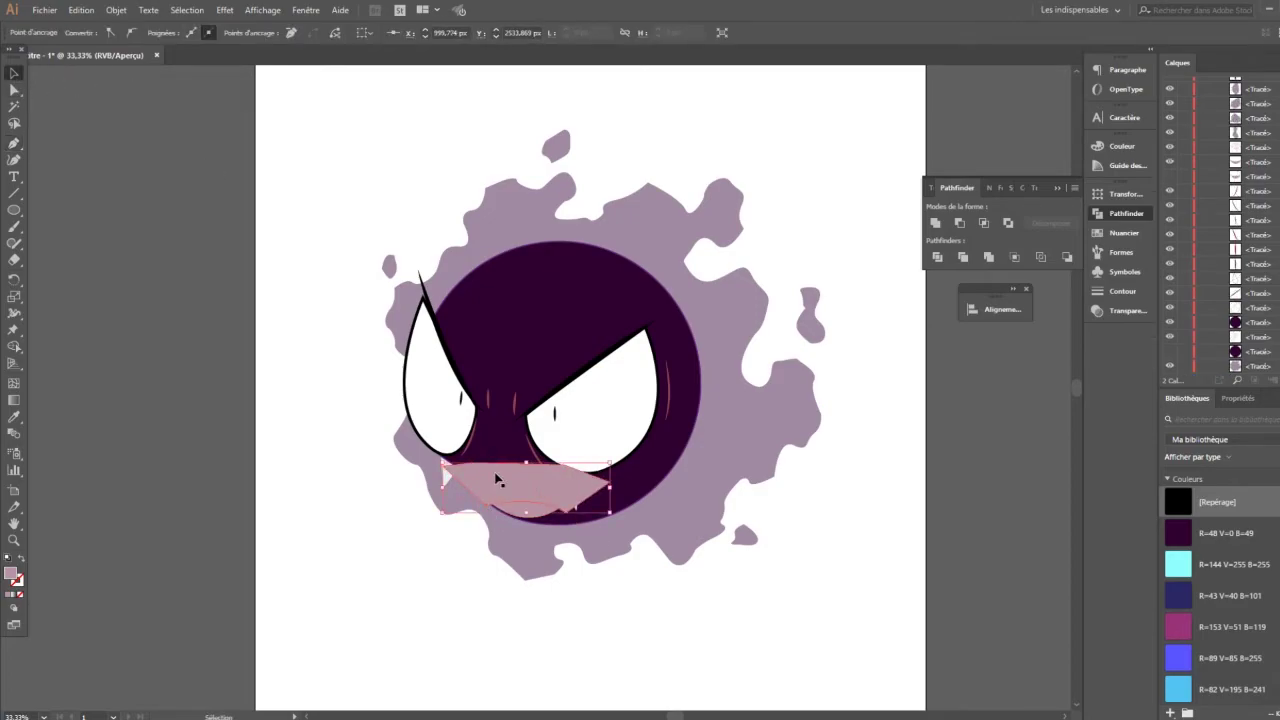
Fill the mouth with a new mauve swatch R122 V98 B120
click(85, 33)
click(125, 58)
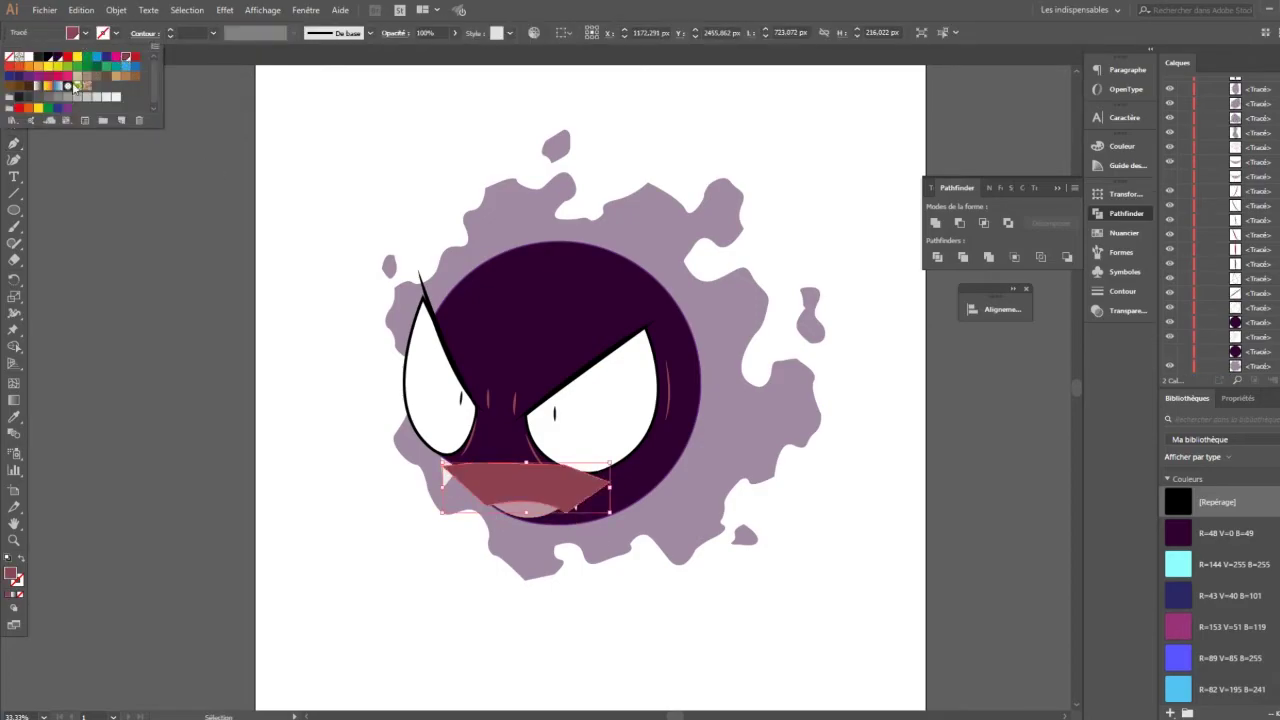
click(157, 58)
click(200, 48)
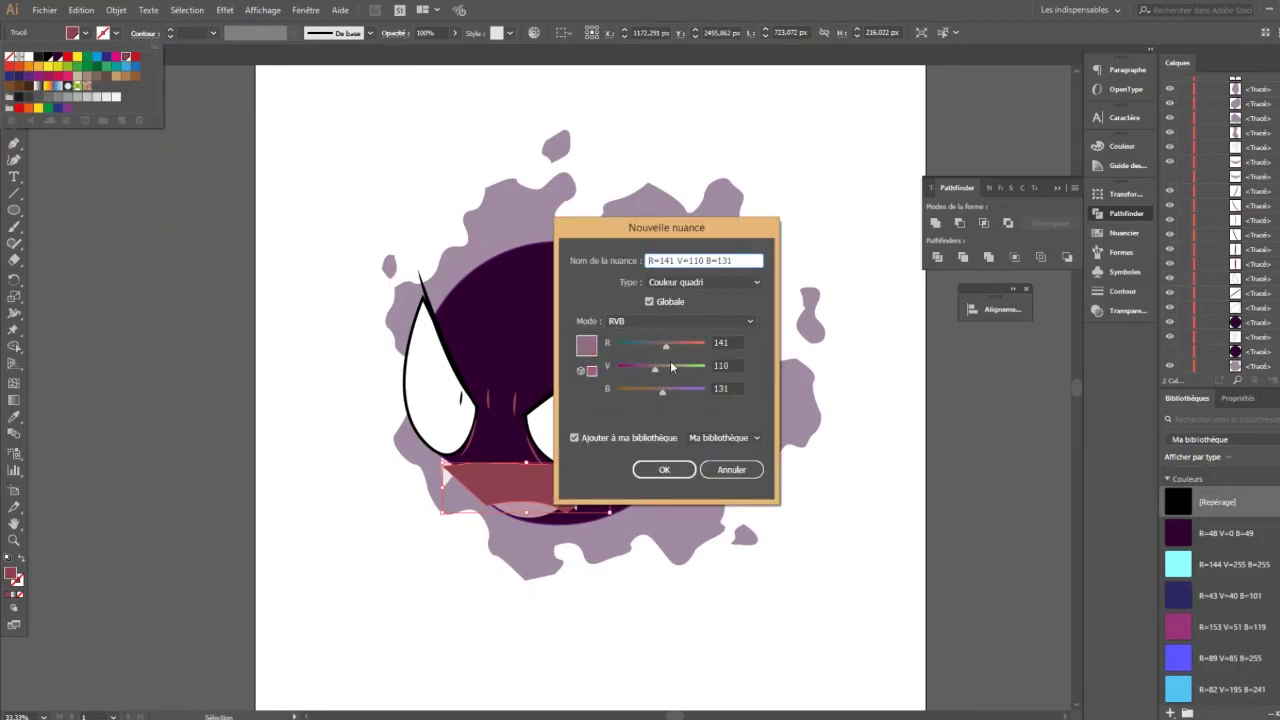
mouse_move(663, 383)
mouse_down()
mouse_move(647, 372)
mouse_move(661, 391)
mouse_up()
drag(645, 369, 652, 369)
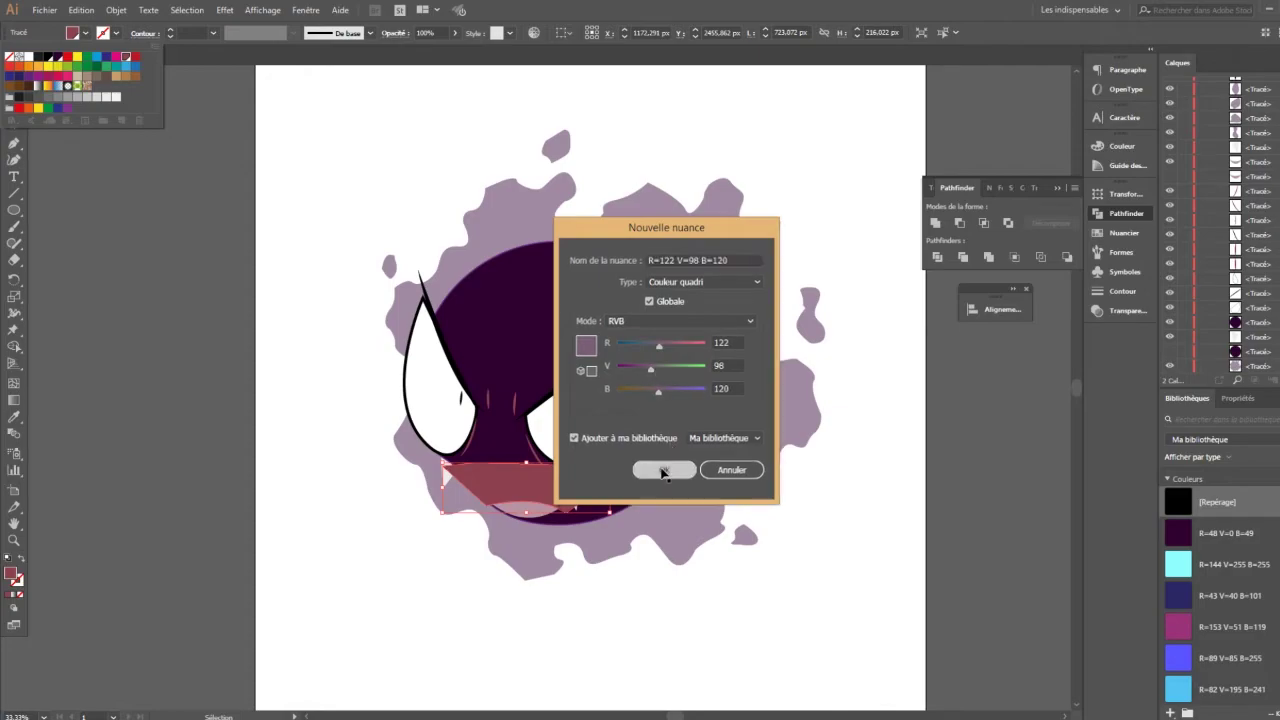
click(664, 469)
Crop the layered mouth shapes with Pathfinder, then merge the remaining pieces
scroll(1252, 338, up, 2)
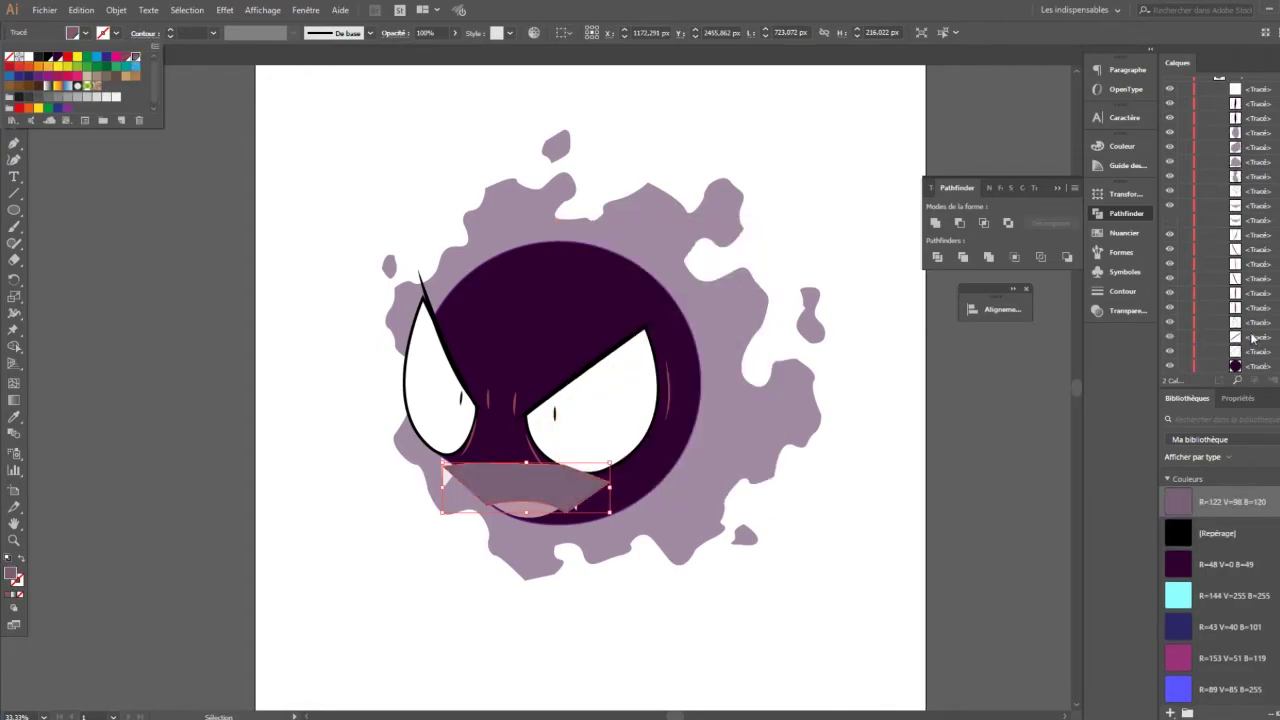
click(1166, 228)
scroll(1230, 225, up, 1)
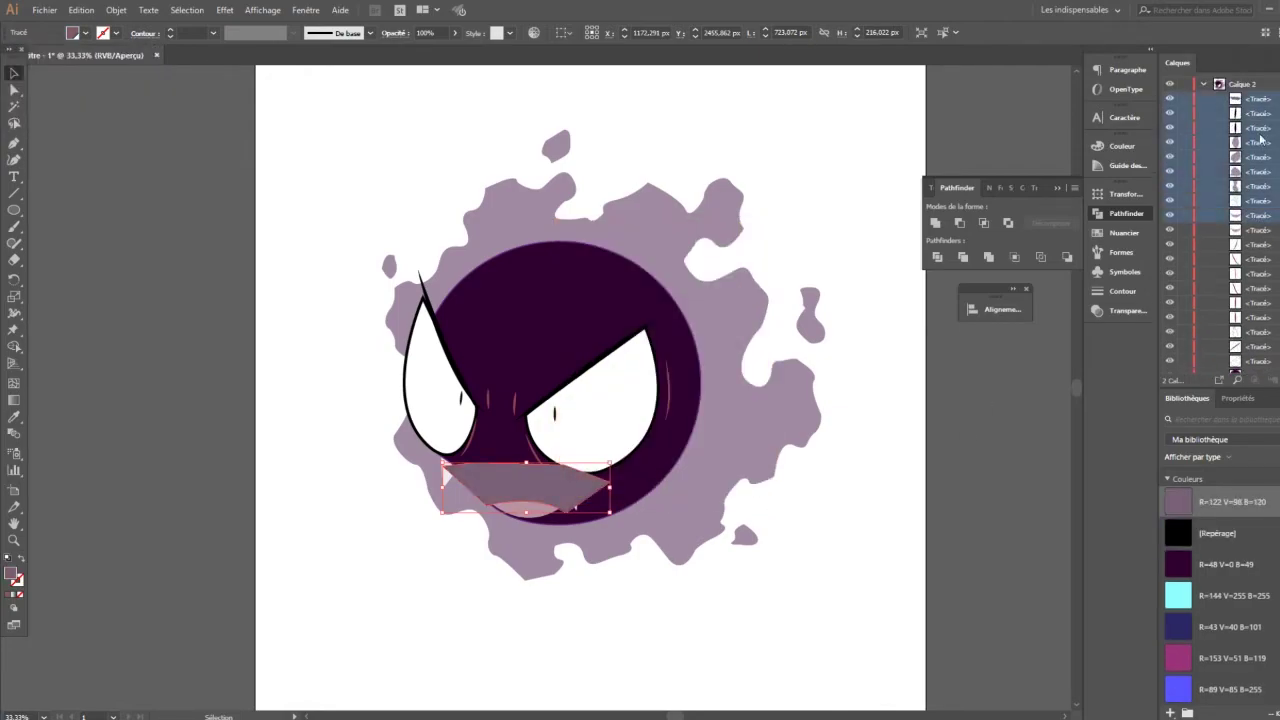
shift+click(528, 511)
click(1014, 257)
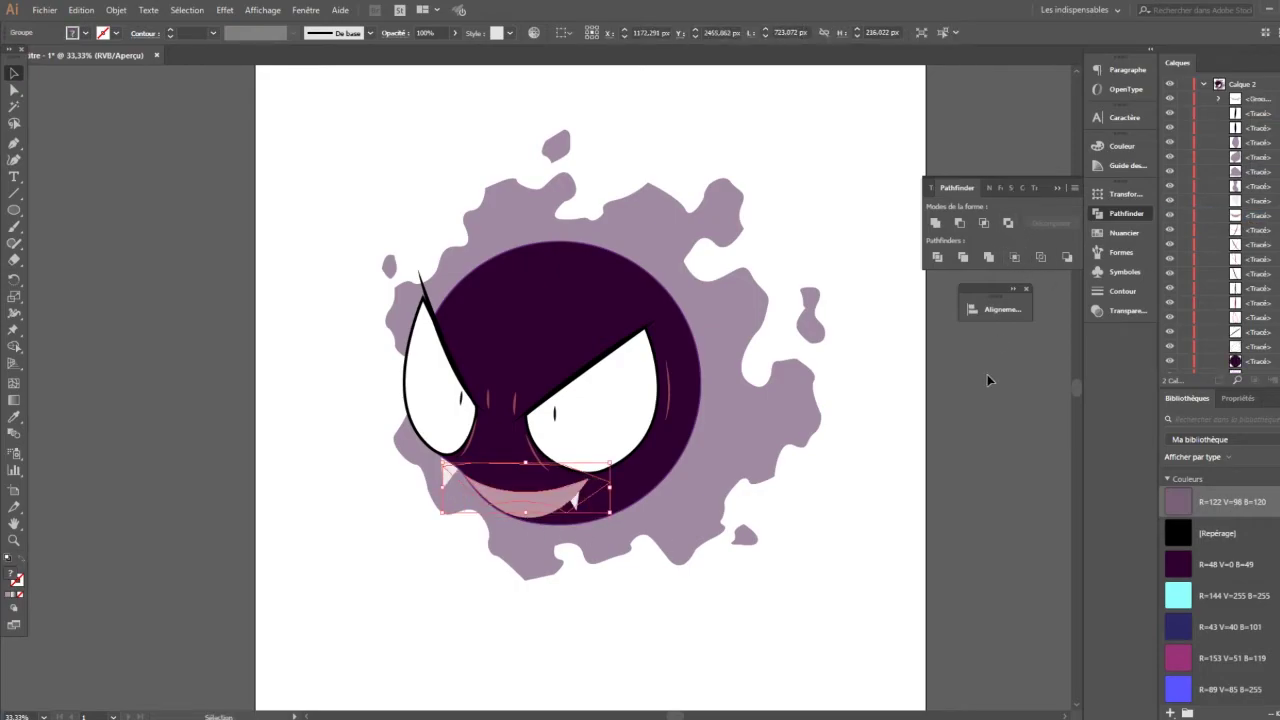
key(ctrl+shift+a)
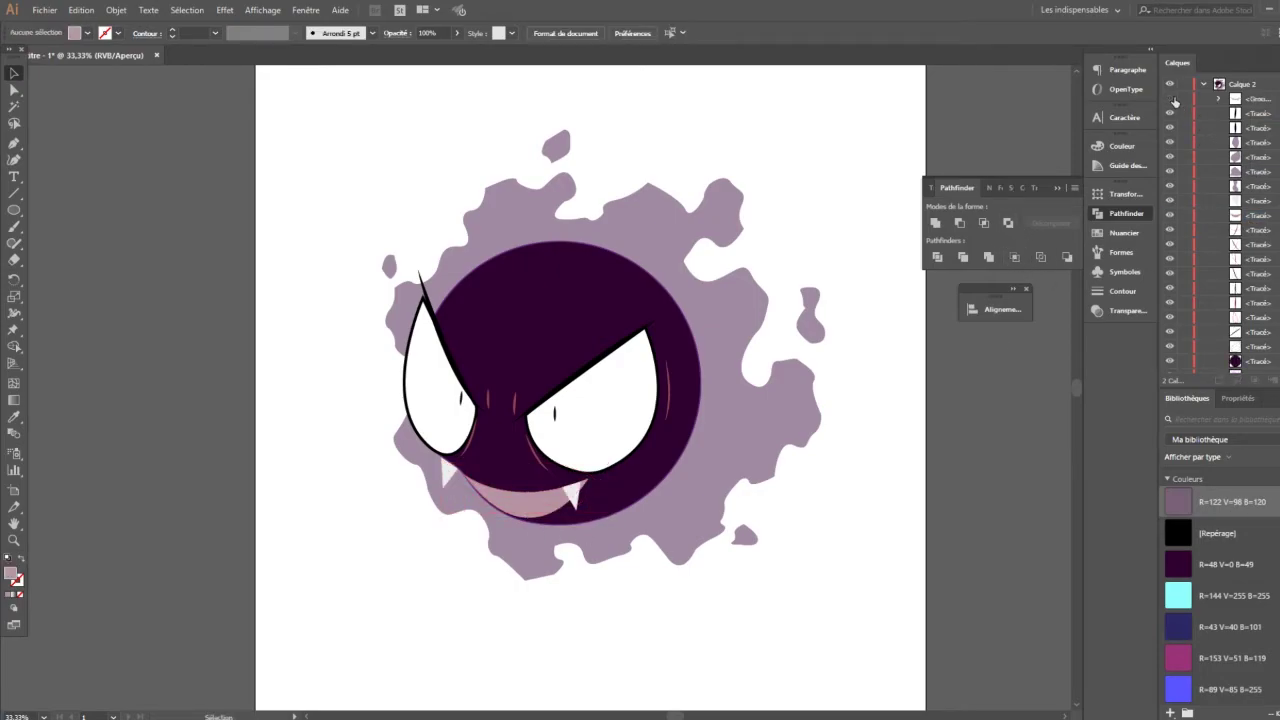
click(590, 490)
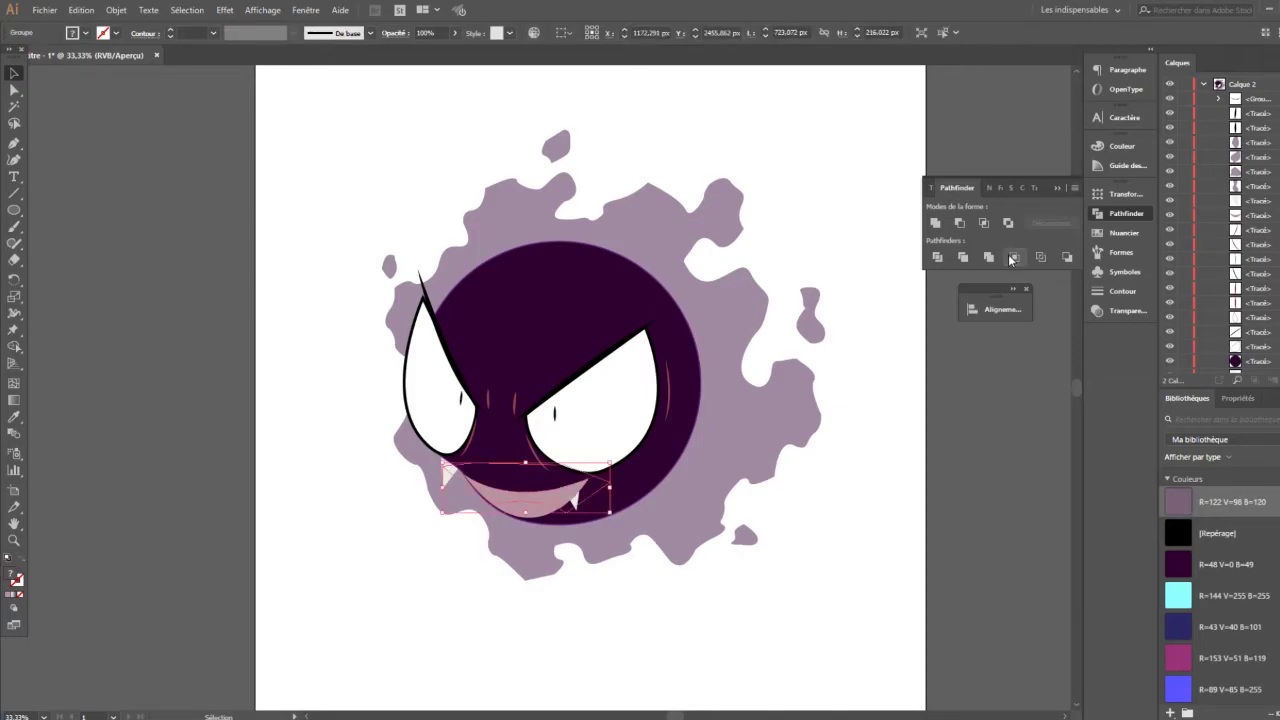
click(997, 259)
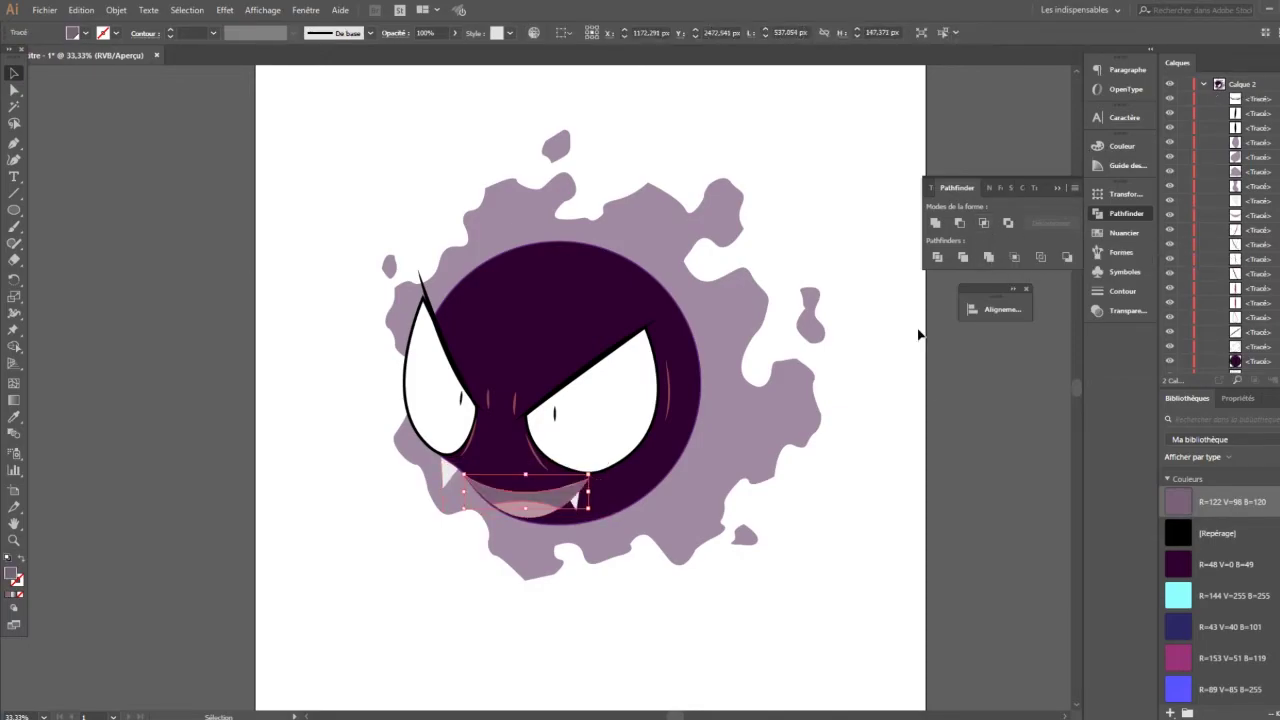
click(1061, 373)
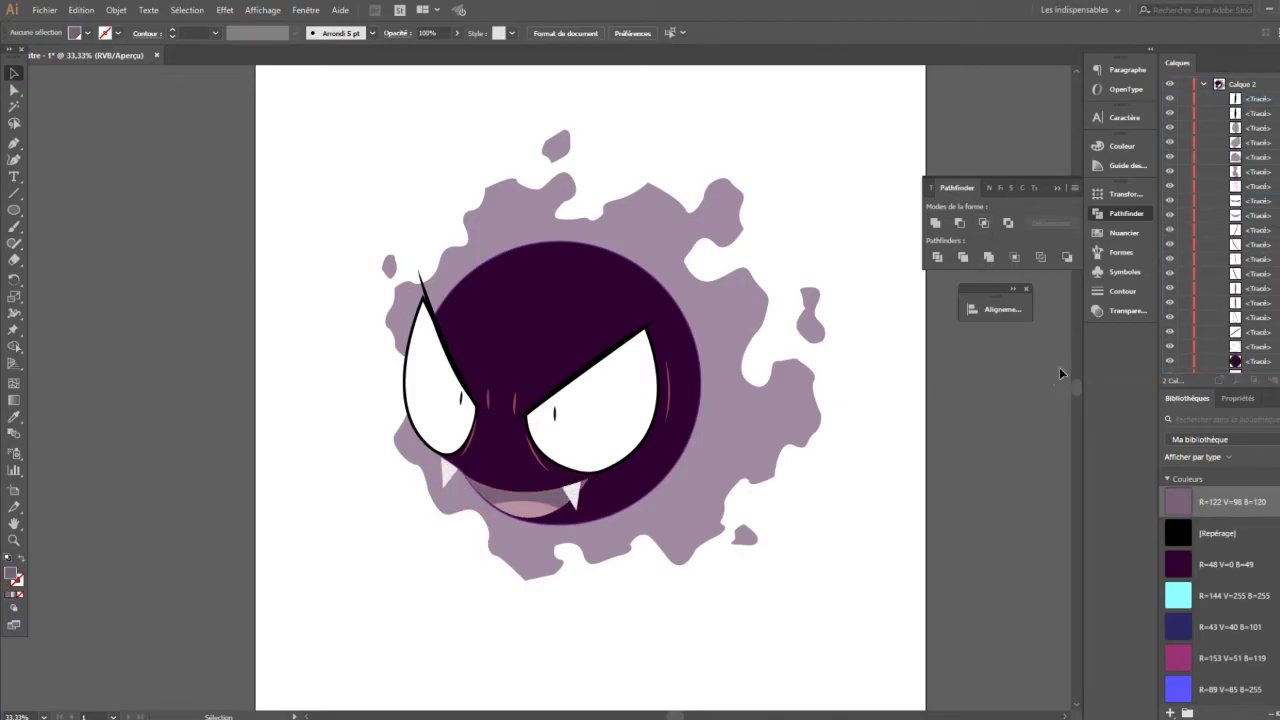
Save the drawing as fantominus.ai in Desktop > digital painting > speed paint with default options
click(40, 9)
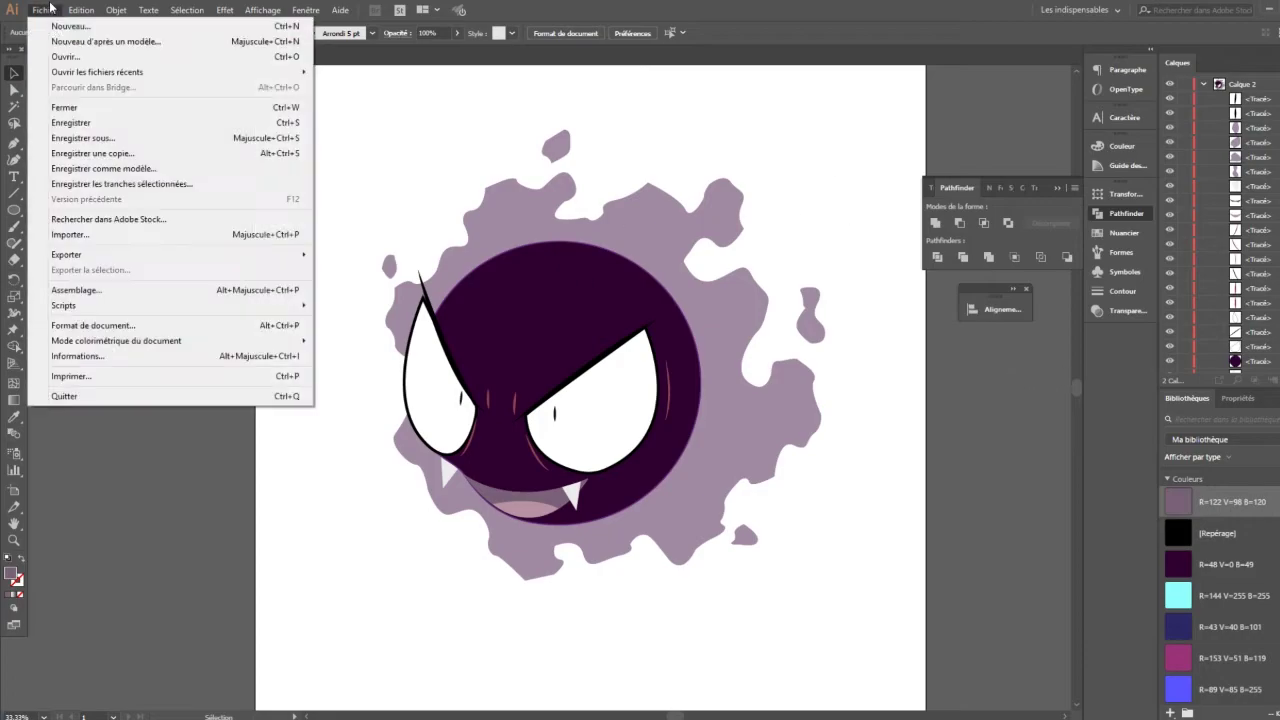
click(92, 128)
click(53, 156)
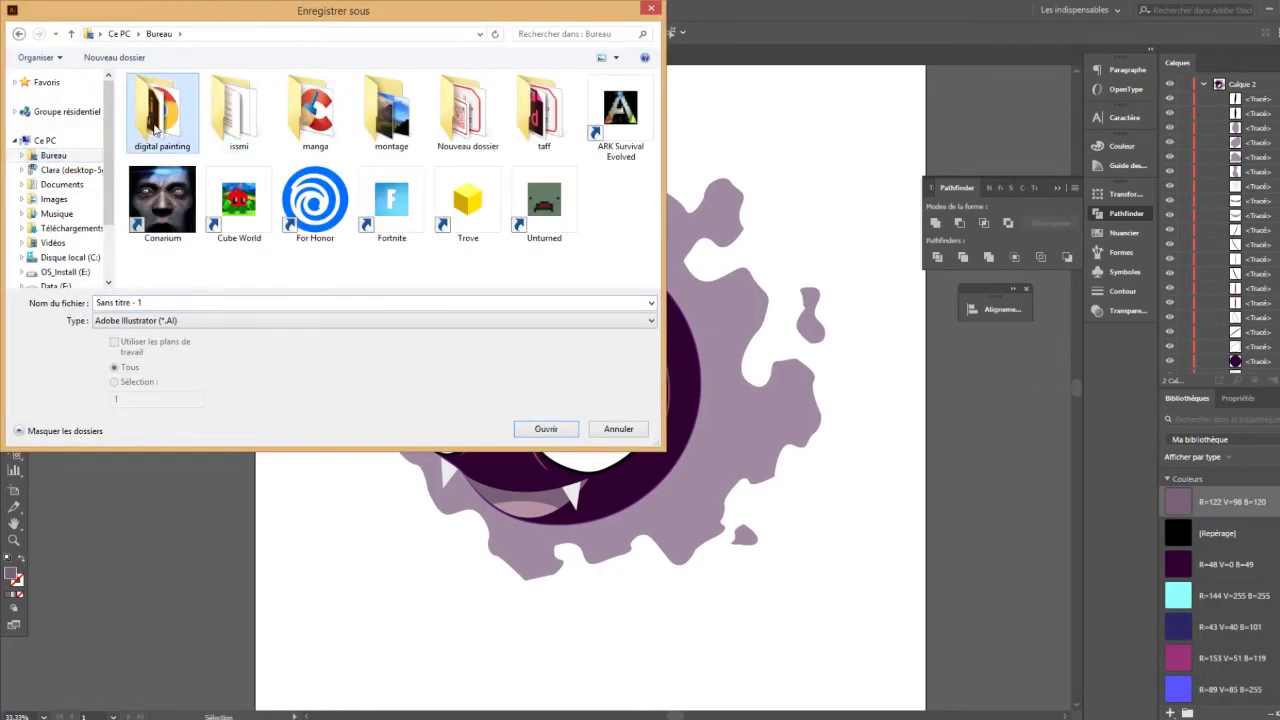
double_click(160, 108)
double_click(388, 110)
text(fant)
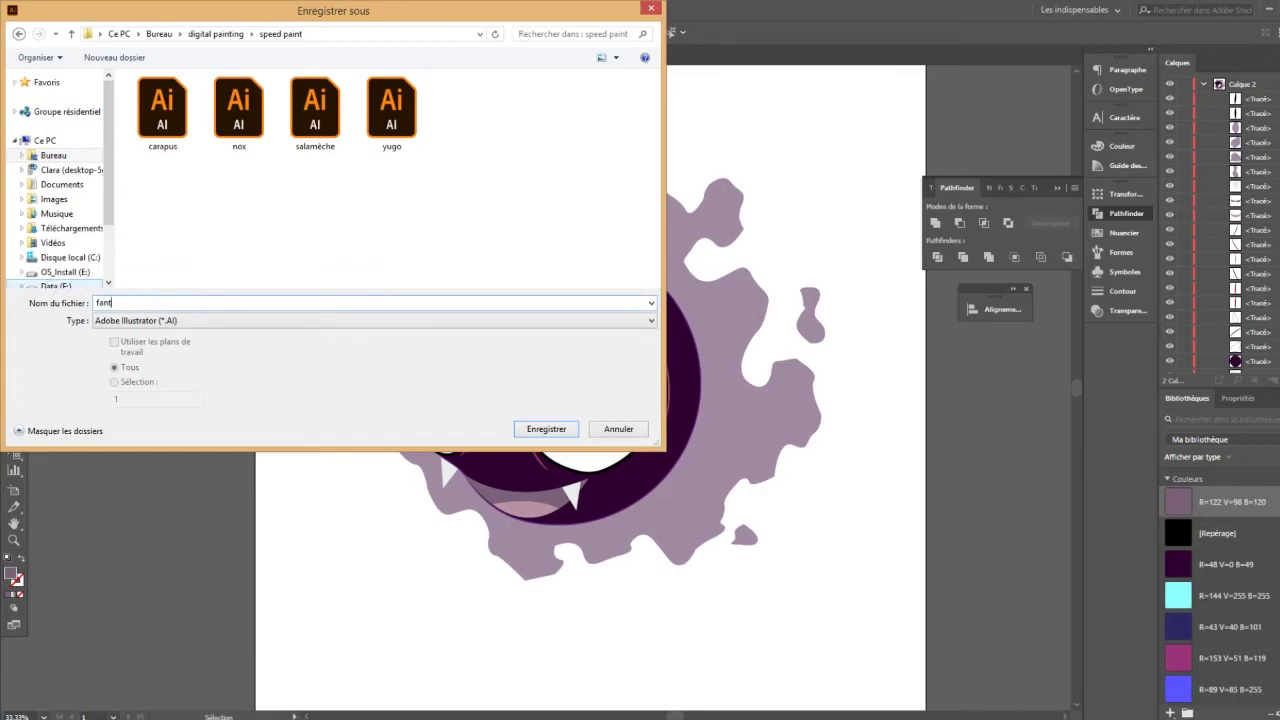
text(ominus)
click(546, 428)
click(840, 553)
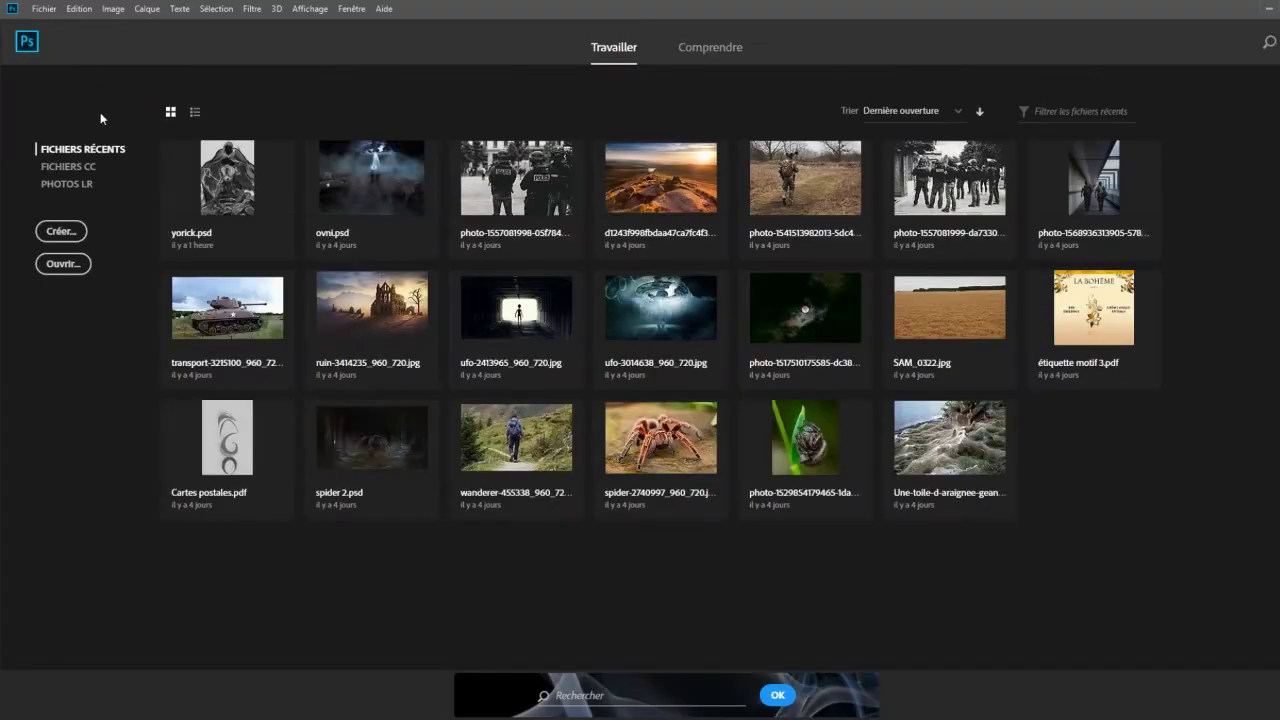
Create a new blank 2900 × 4060 px document from the recent custom preset
click(44, 8)
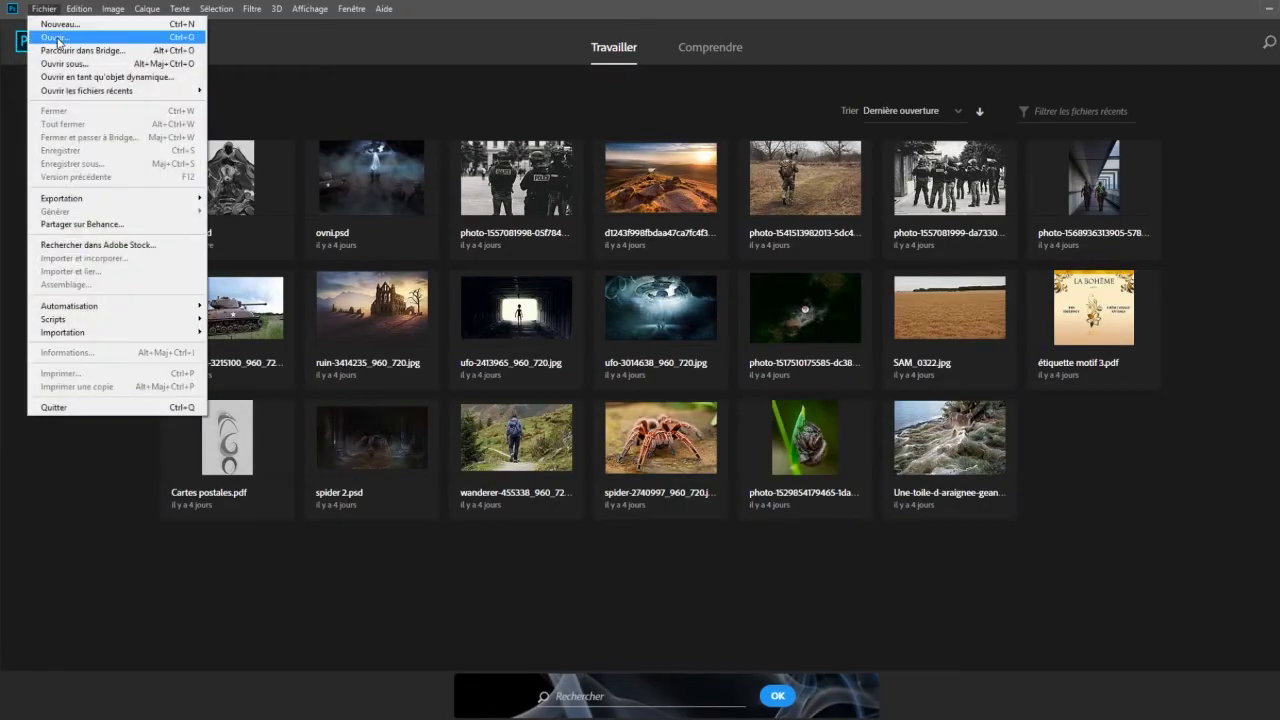
click(60, 28)
click(505, 290)
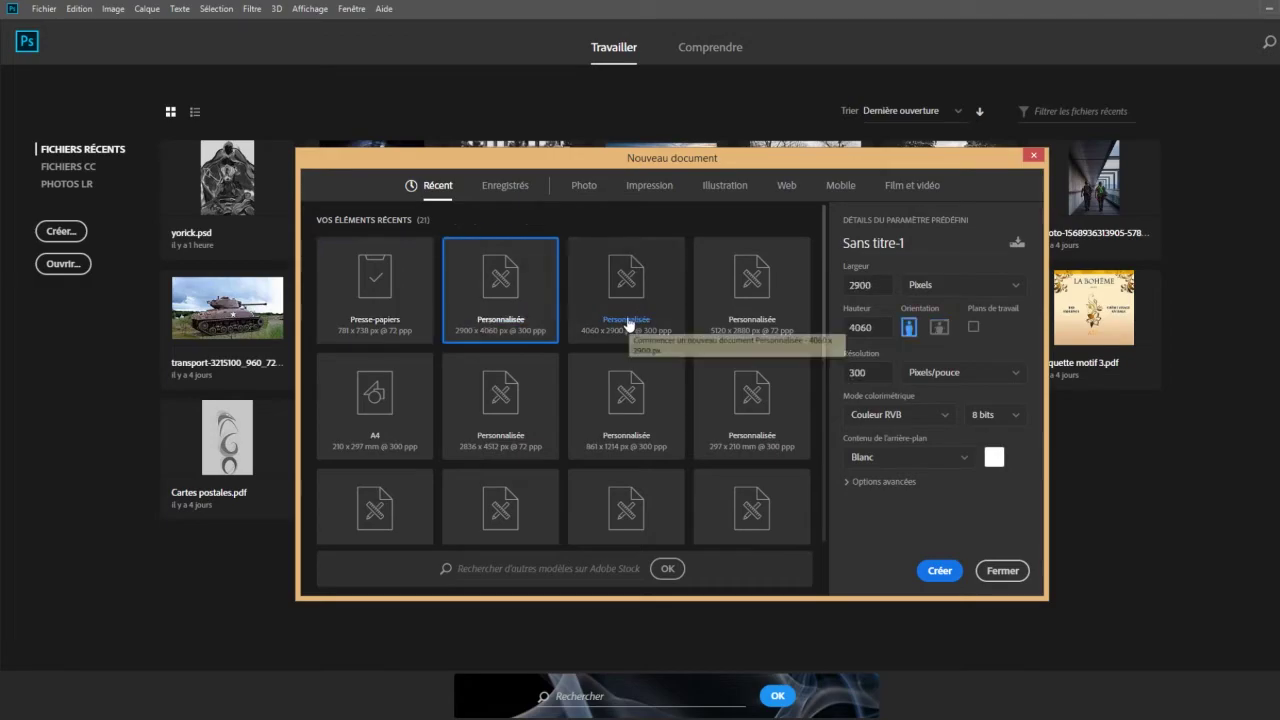
click(940, 570)
click(44, 8)
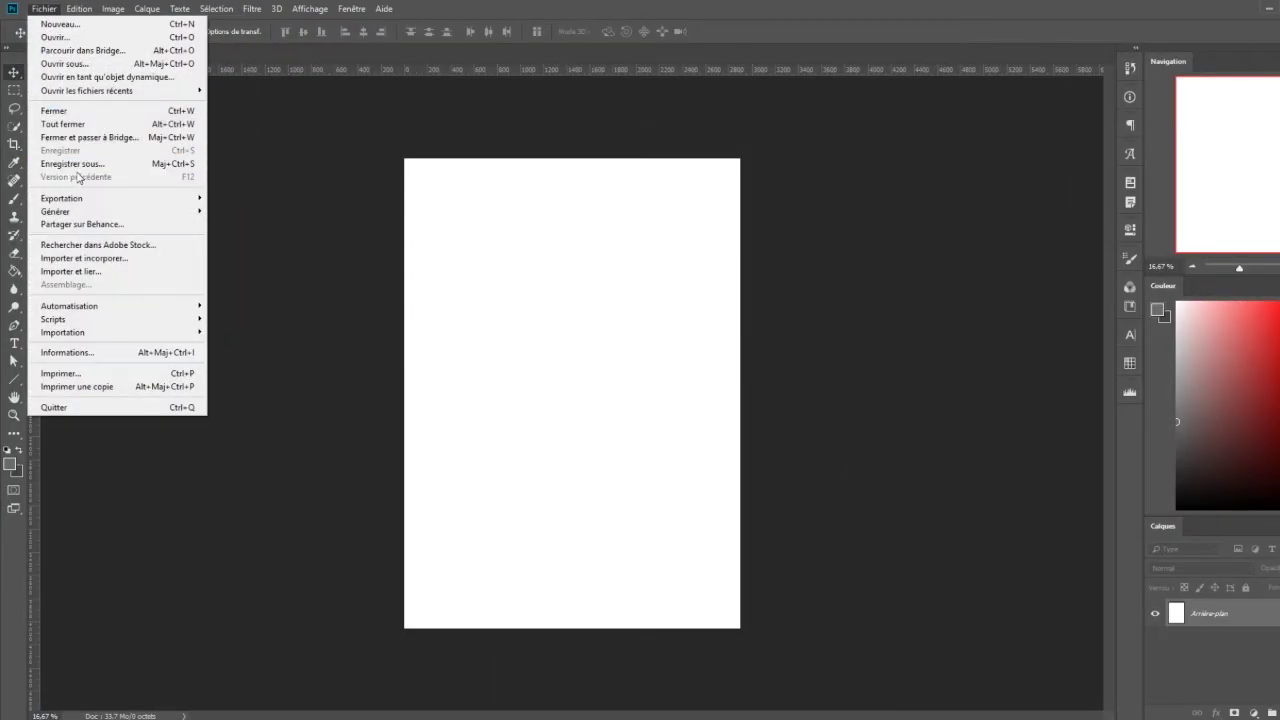
Place fantominus as an embedded smart object, shrink it and move it lower
click(60, 259)
click(355, 272)
click(545, 351)
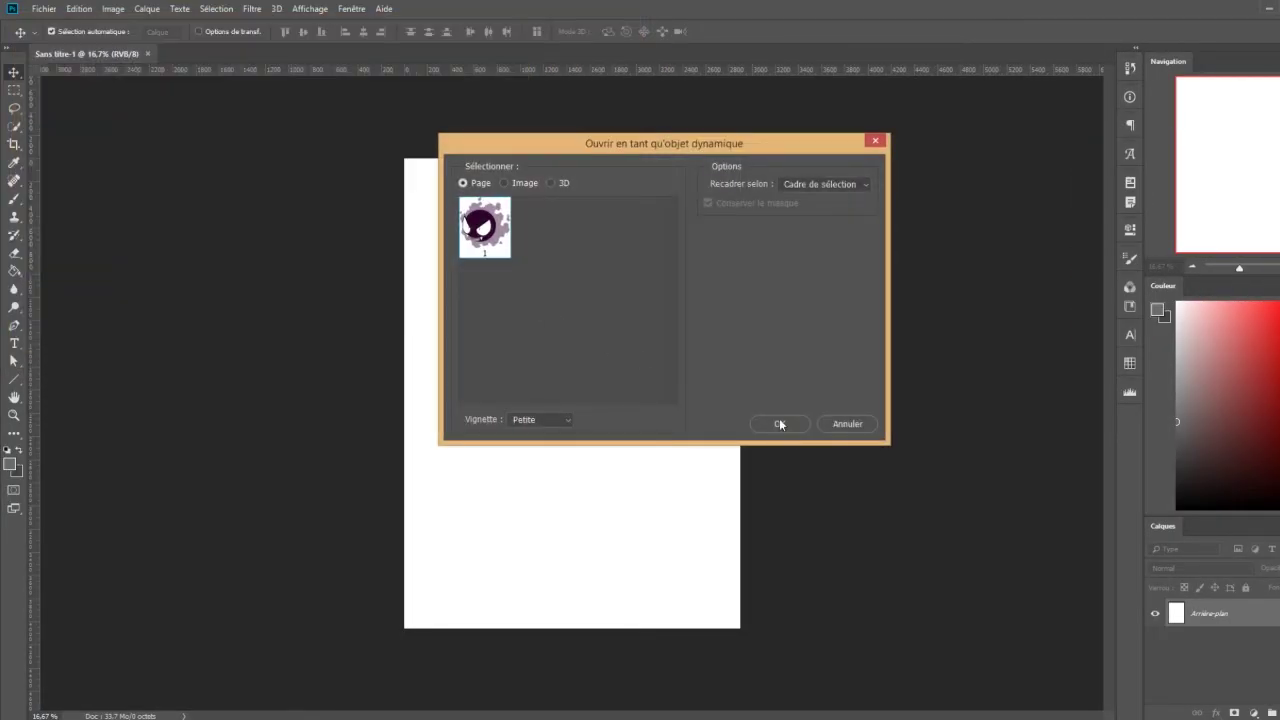
click(779, 424)
drag(745, 224, 706, 254)
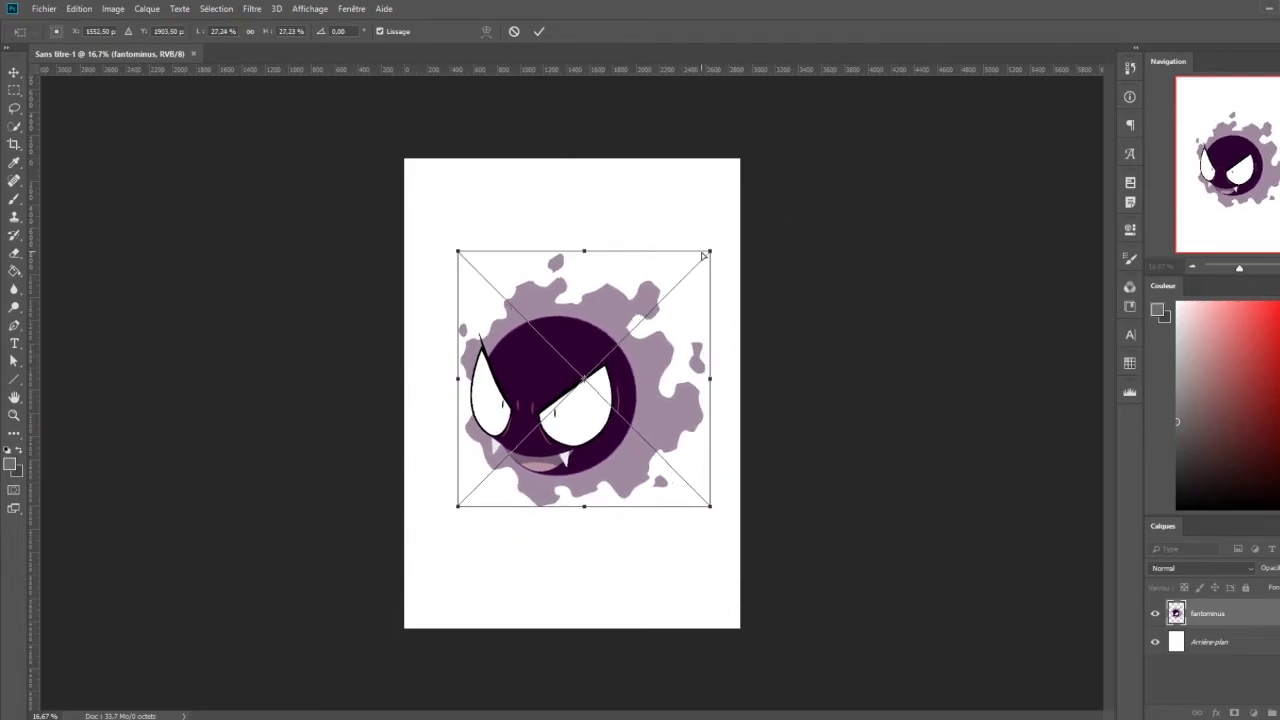
drag(640, 285, 631, 334)
key(Return)
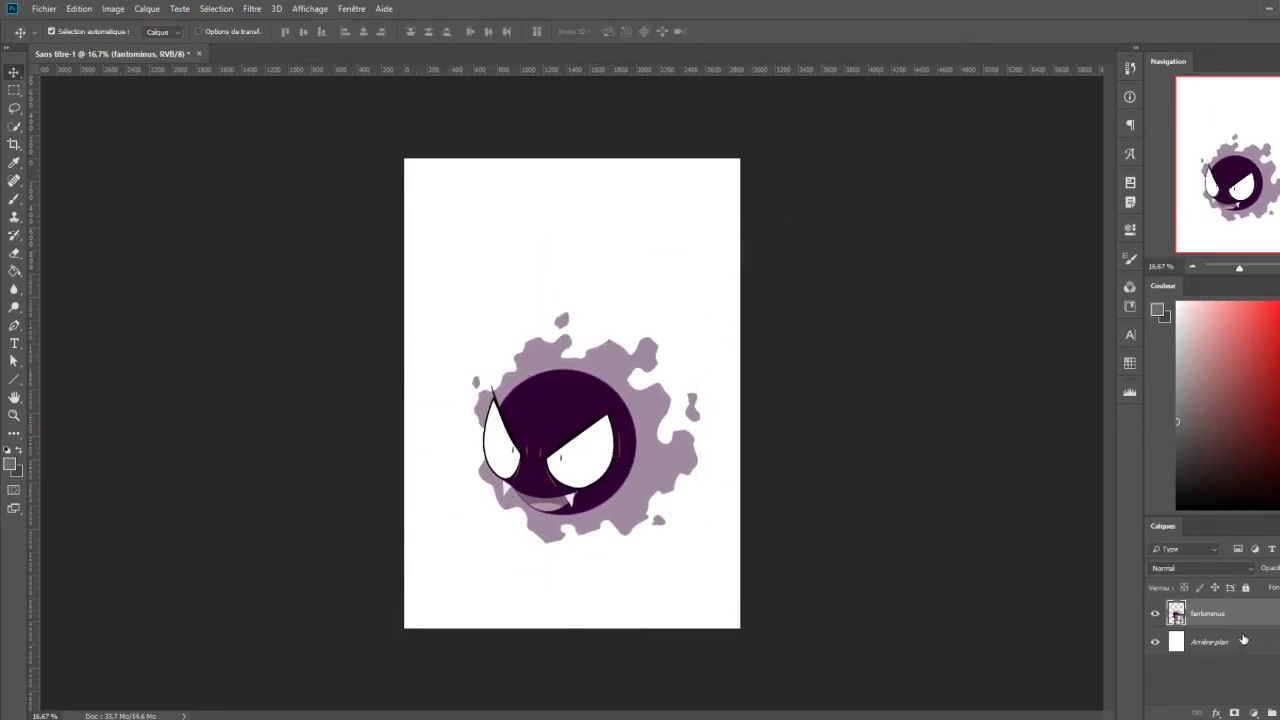
Add a new empty layer and pick purple for the Paint Bucket
click(1243, 640)
key(ctrl+shift+alt+n)
key(g)
click(1274, 419)
Fill the new layer purple and paint dark smoke over it with a Clouds brush
click(717, 311)
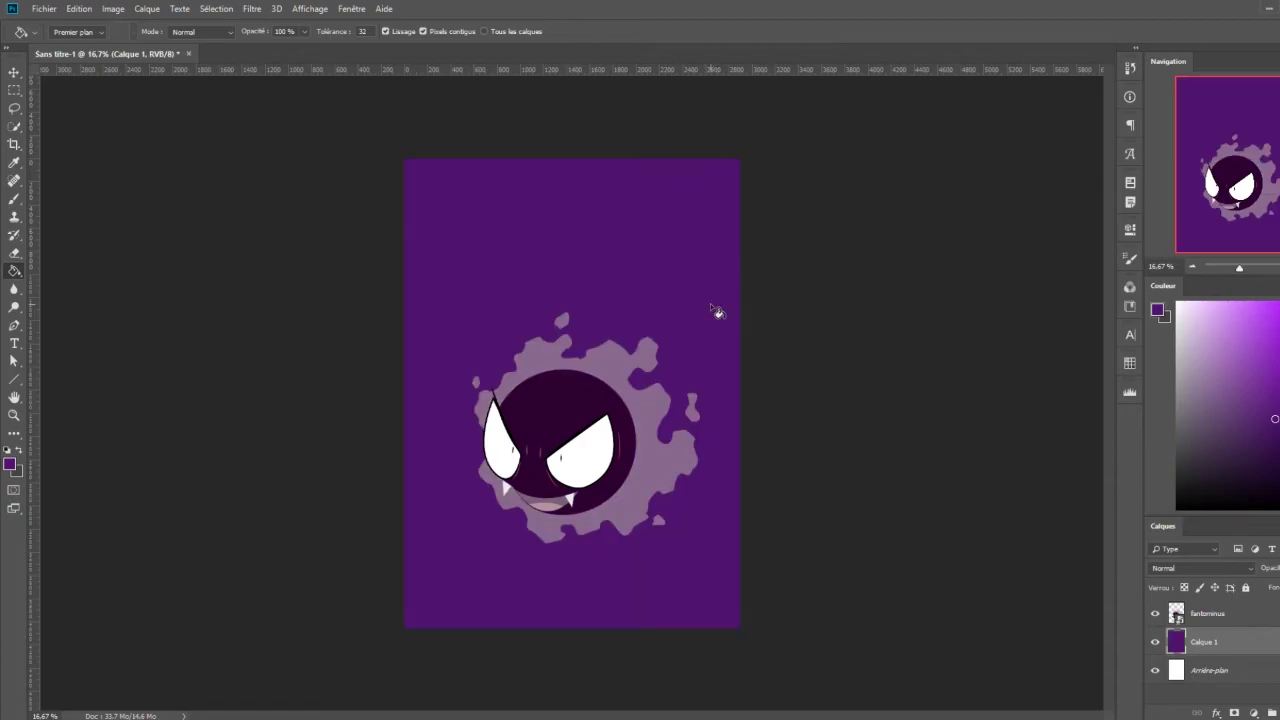
click(14, 198)
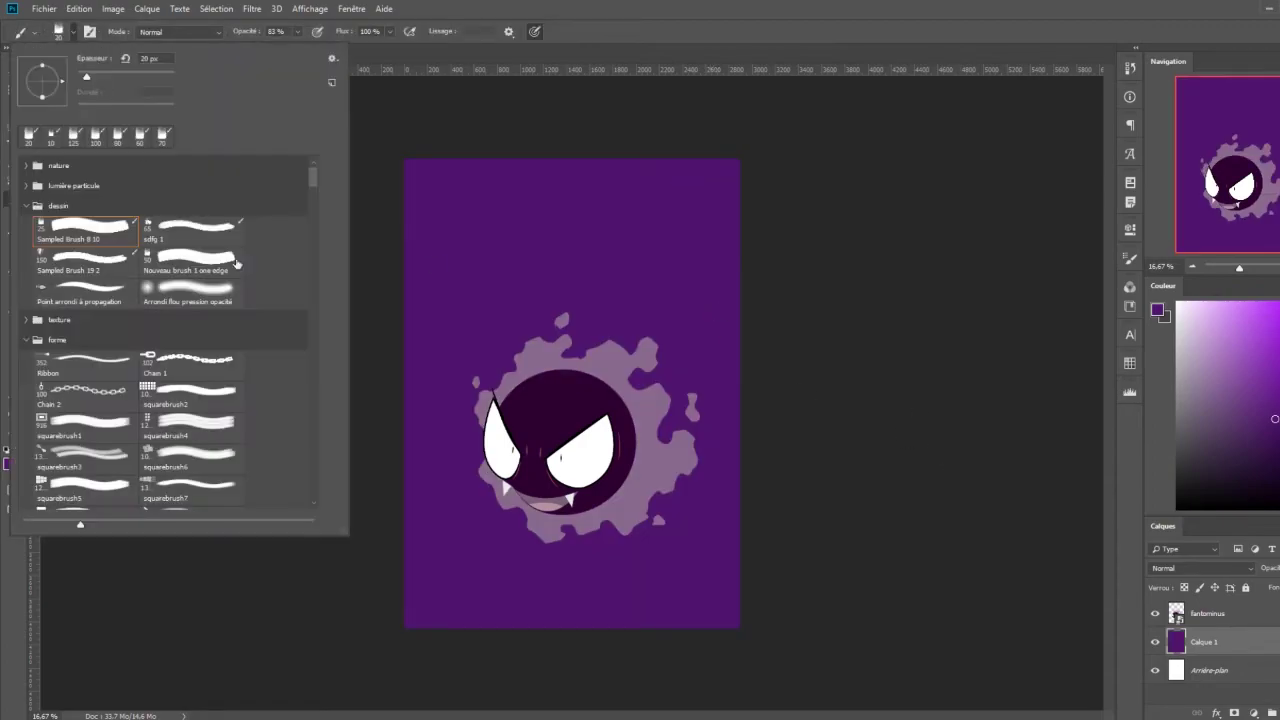
click(60, 31)
click(23, 287)
click(190, 343)
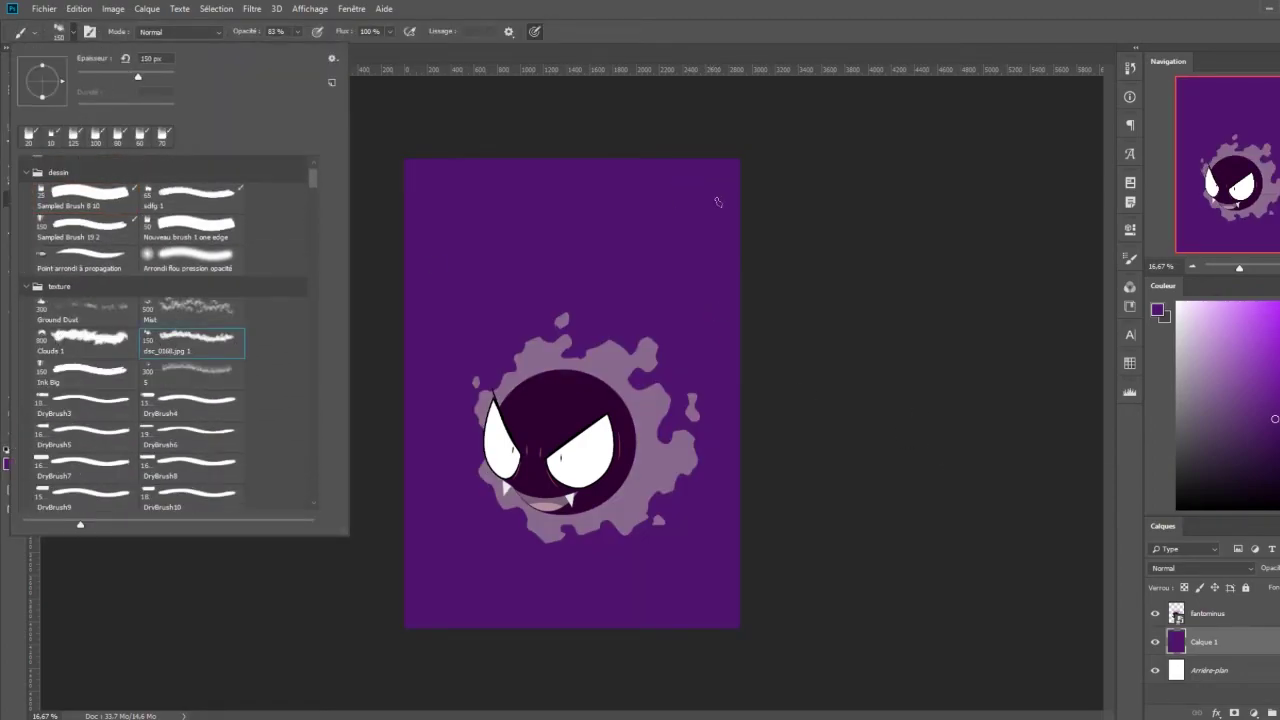
key(Return)
key(d)
mouse_move(727, 589)
mouse_down()
mouse_move(700, 600)
mouse_move(450, 560)
mouse_move(728, 529)
mouse_move(660, 580)
mouse_move(755, 215)
mouse_move(423, 263)
mouse_up()
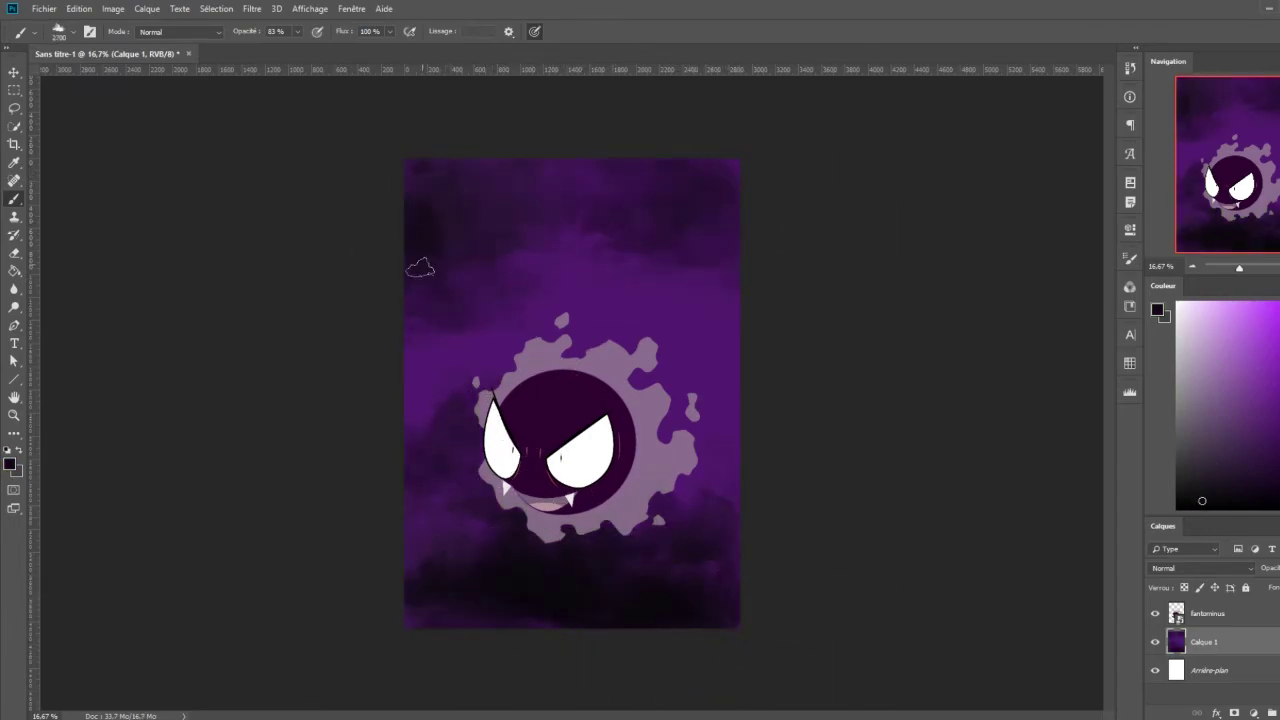
drag(749, 297, 735, 155)
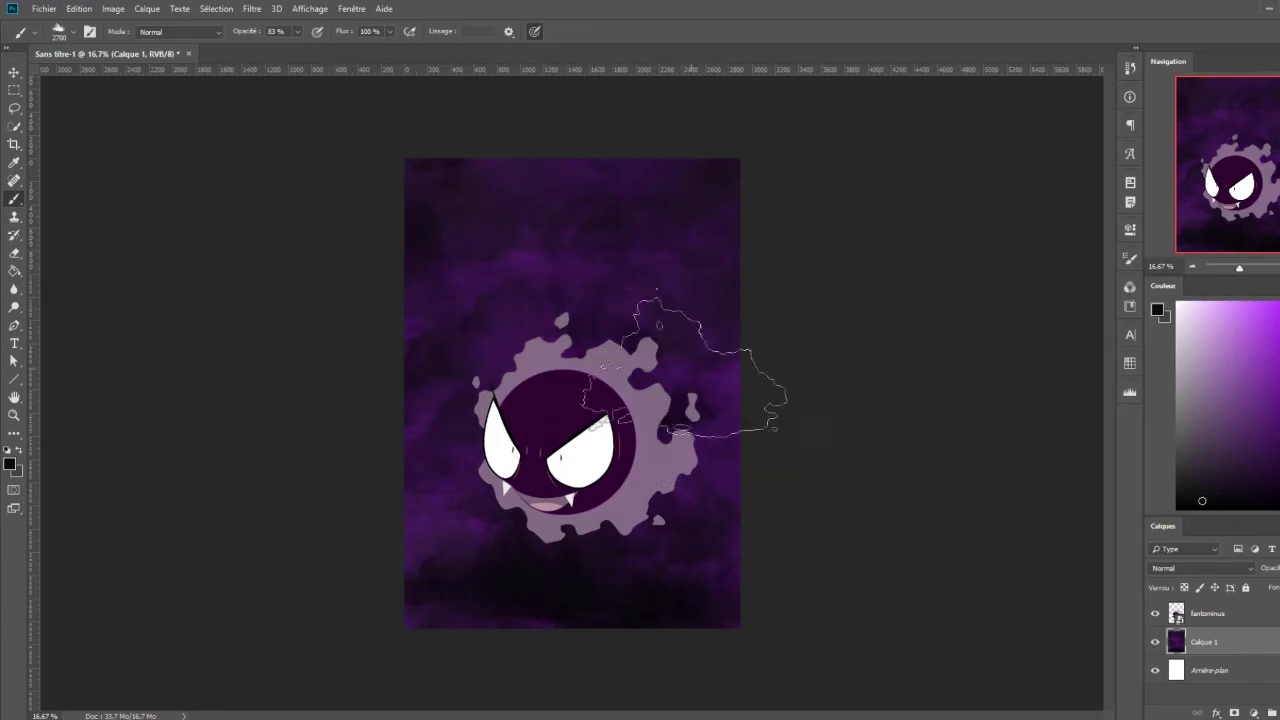
Brush lighter clouds with a different cloud brush and add an empty layer above Gastly
click(66, 31)
double_click(75, 200)
drag(740, 585, 748, 527)
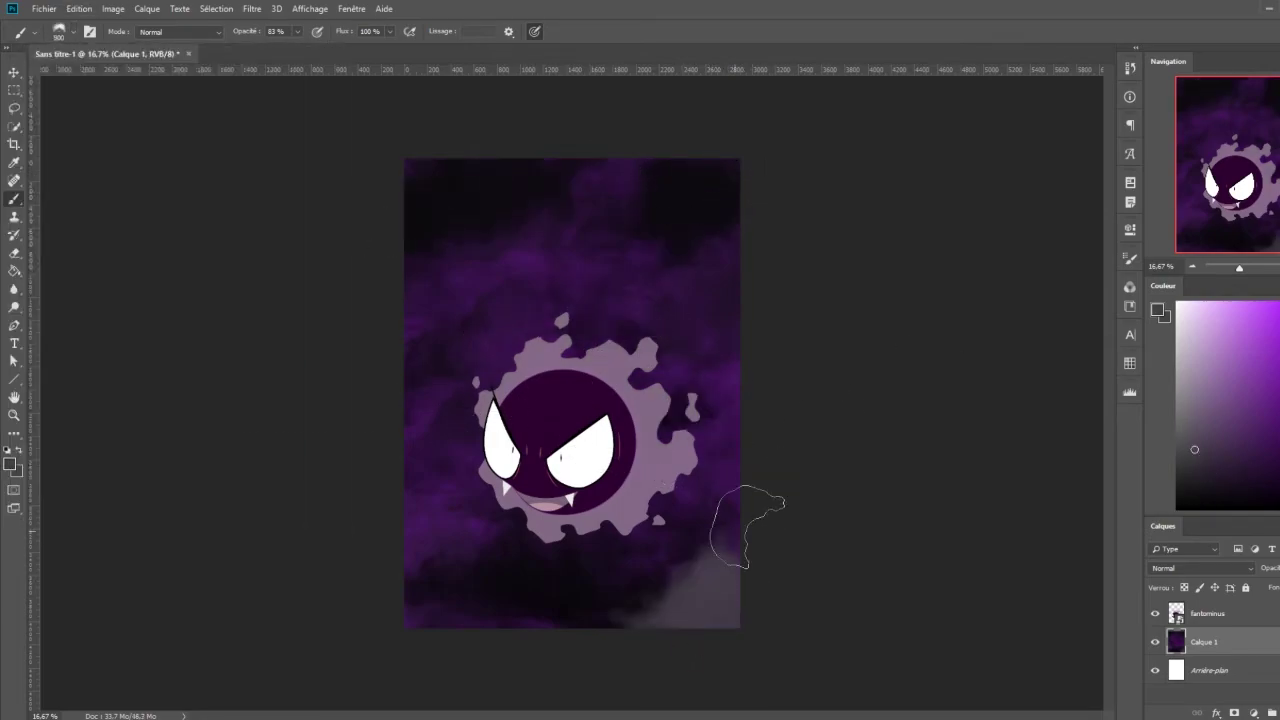
mouse_move(446, 540)
mouse_down()
mouse_move(745, 470)
mouse_move(491, 234)
mouse_up()
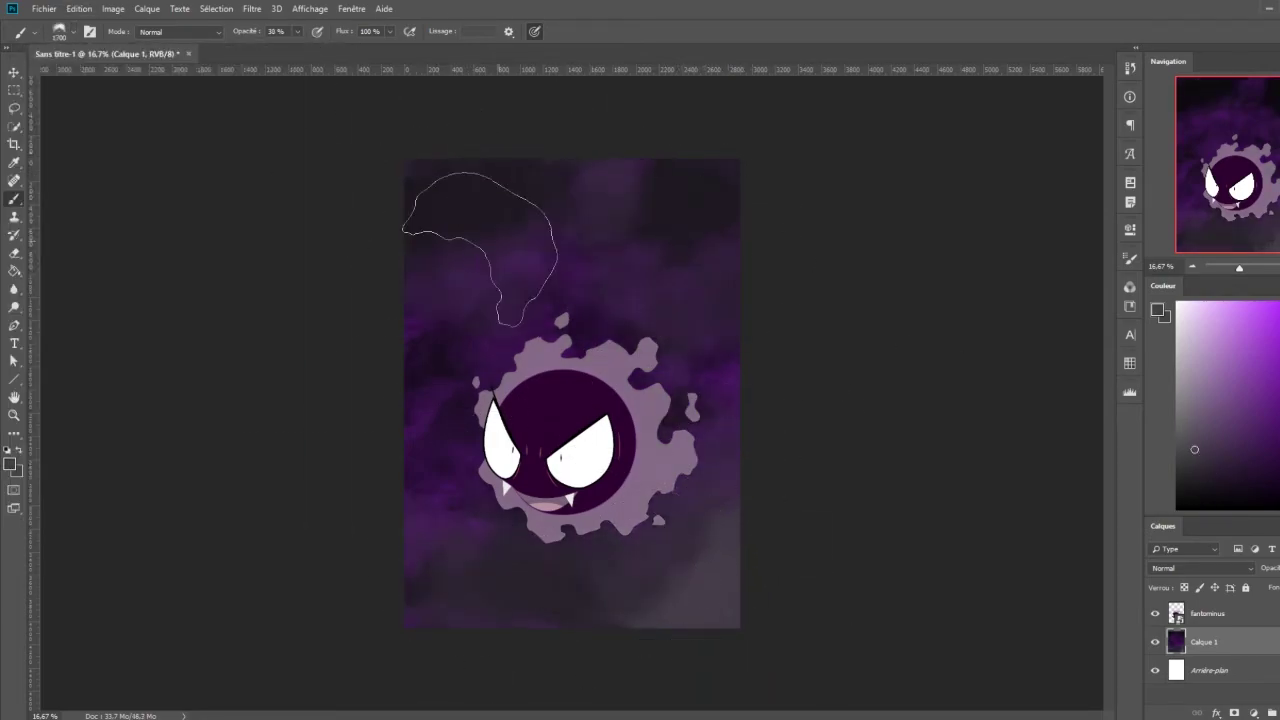
click(44, 8)
key(Escape)
key(ctrl+shift+alt+n)
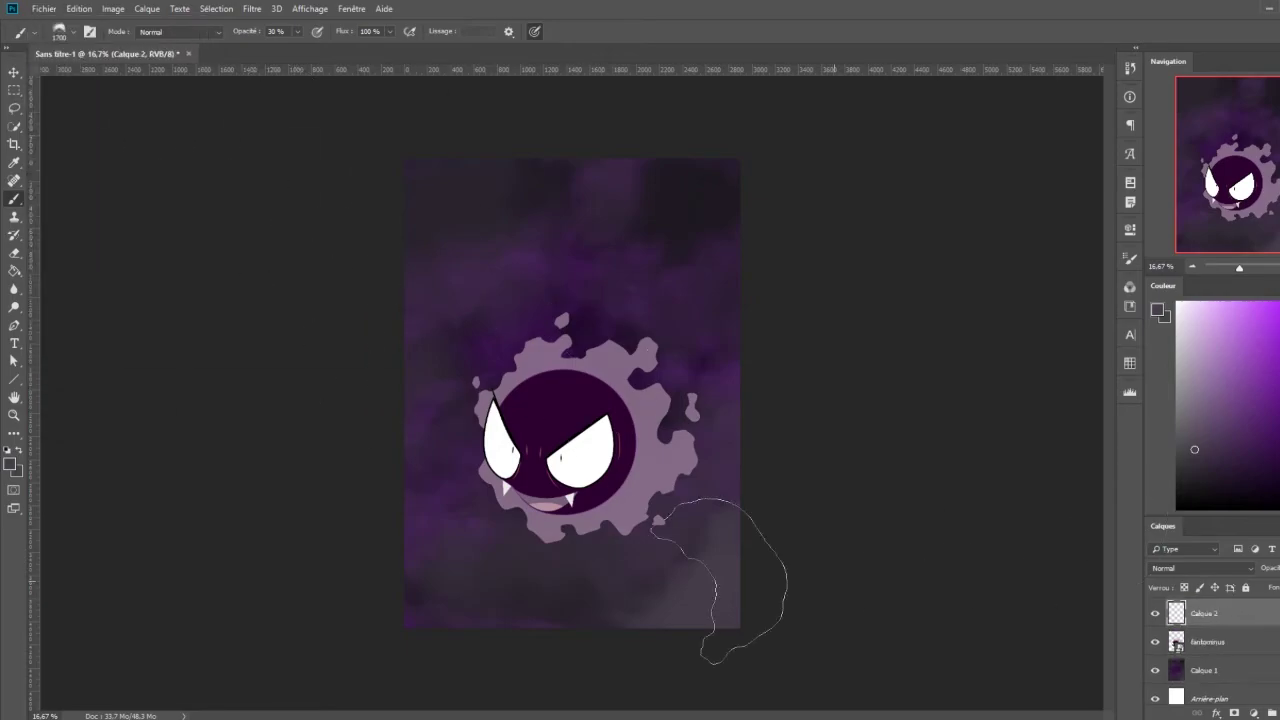
key(ctrl+z)
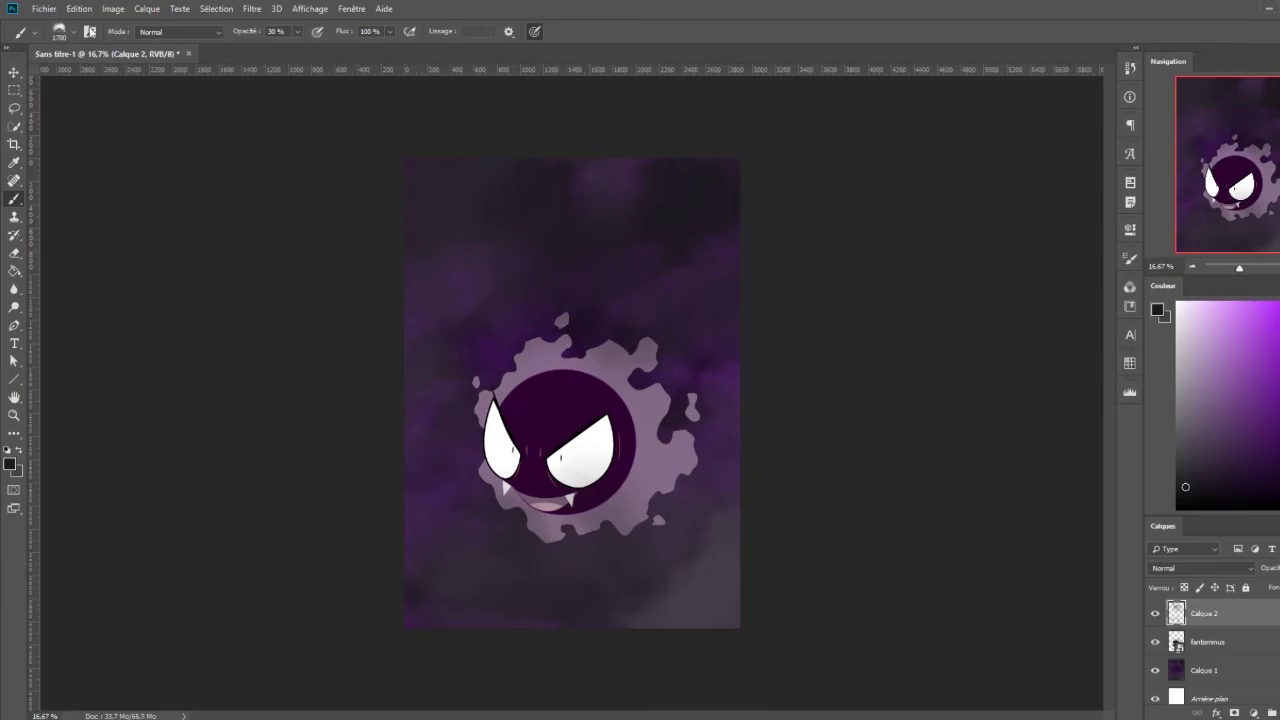
click(66, 31)
Browse the brush preset folders and choose a smoke brush
scroll(160, 398, down, 3)
scroll(160, 398, down, 5)
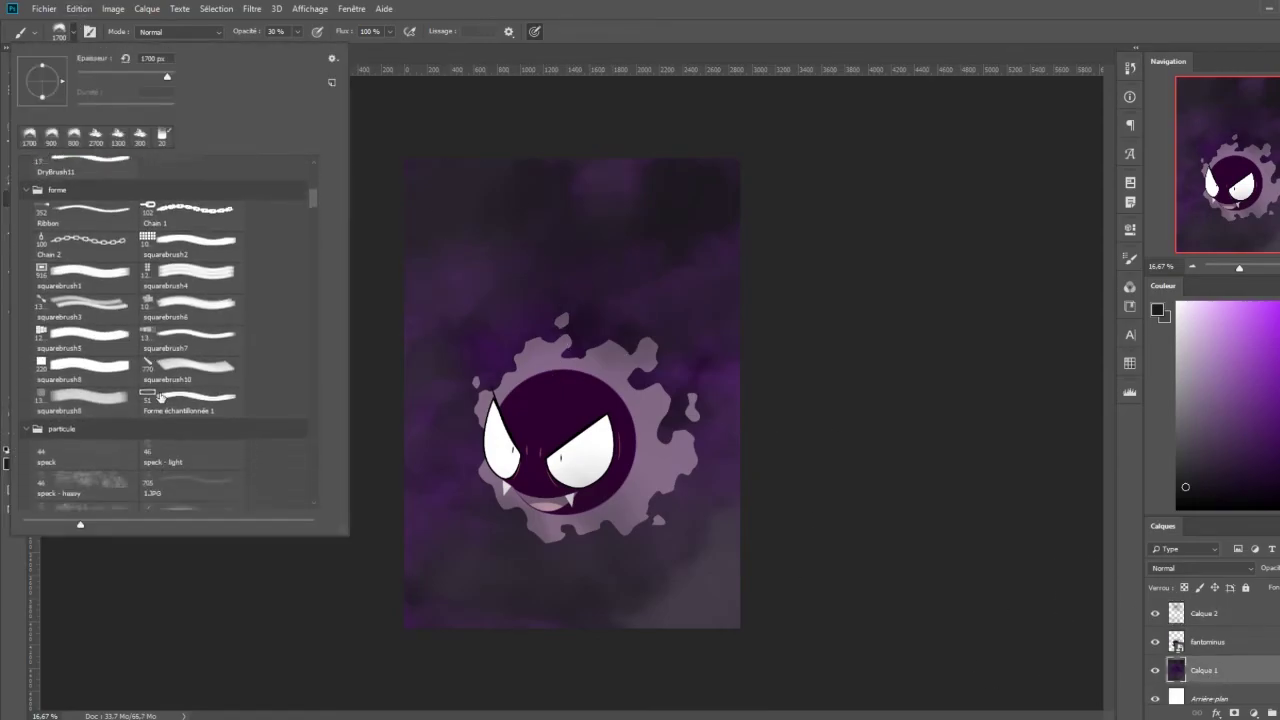
scroll(160, 398, down, 2)
scroll(150, 410, up, 2)
click(135, 418)
scroll(135, 418, down, 1)
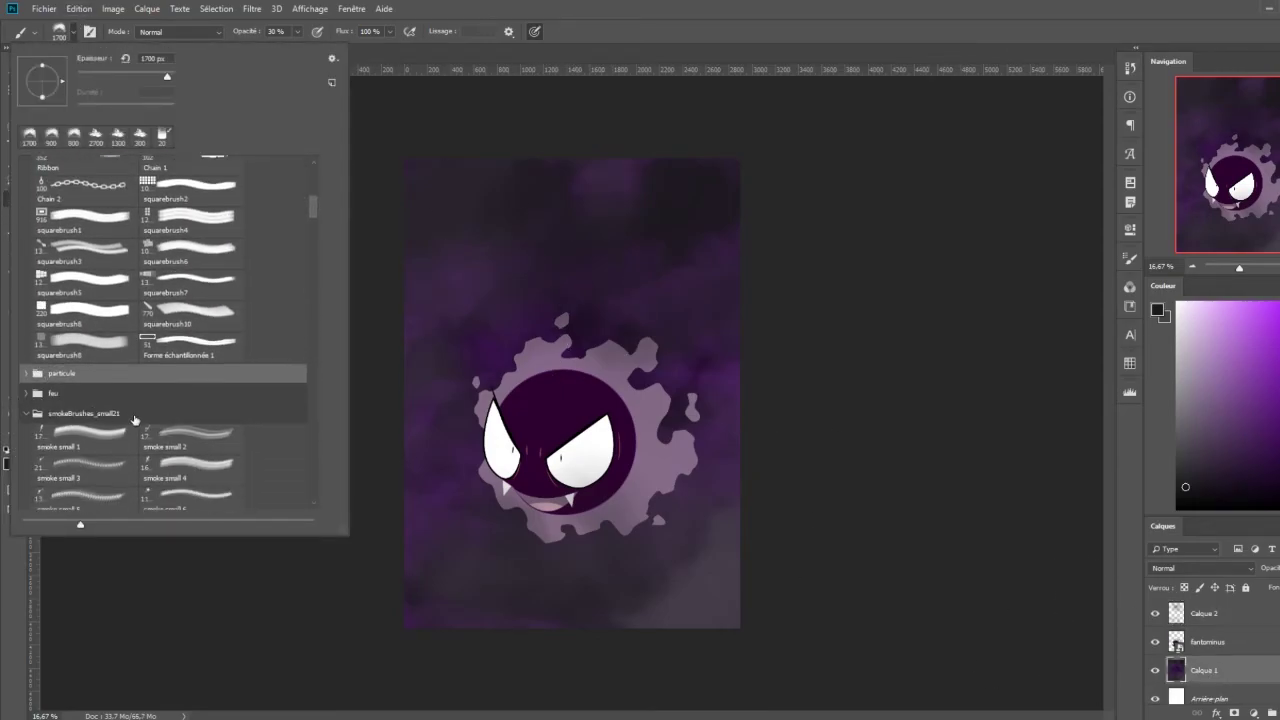
scroll(135, 418, down, 2)
scroll(135, 418, down, 2)
scroll(314, 277, down, 2)
scroll(317, 233, down, 2)
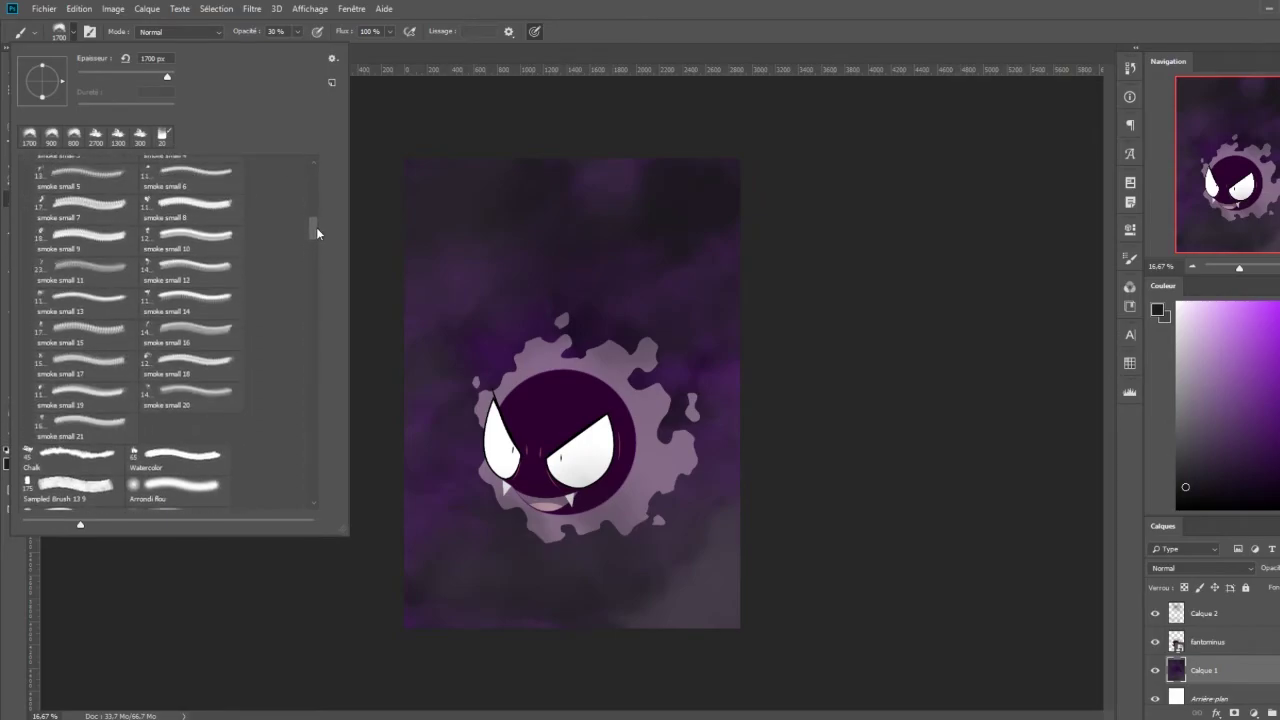
scroll(317, 233, up, 3)
double_click(38, 307)
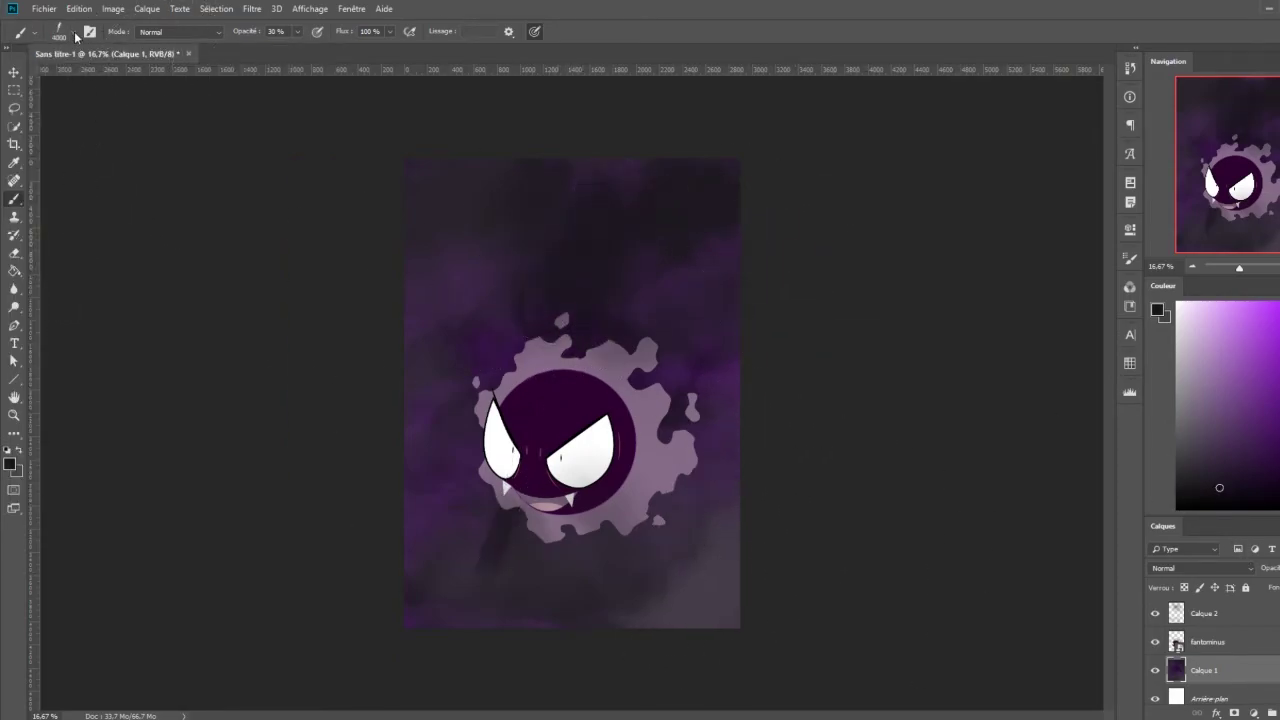
Try several smoke brush tips, settling on a large brush of about 2600
click(36, 31)
click(700, 320)
click(36, 31)
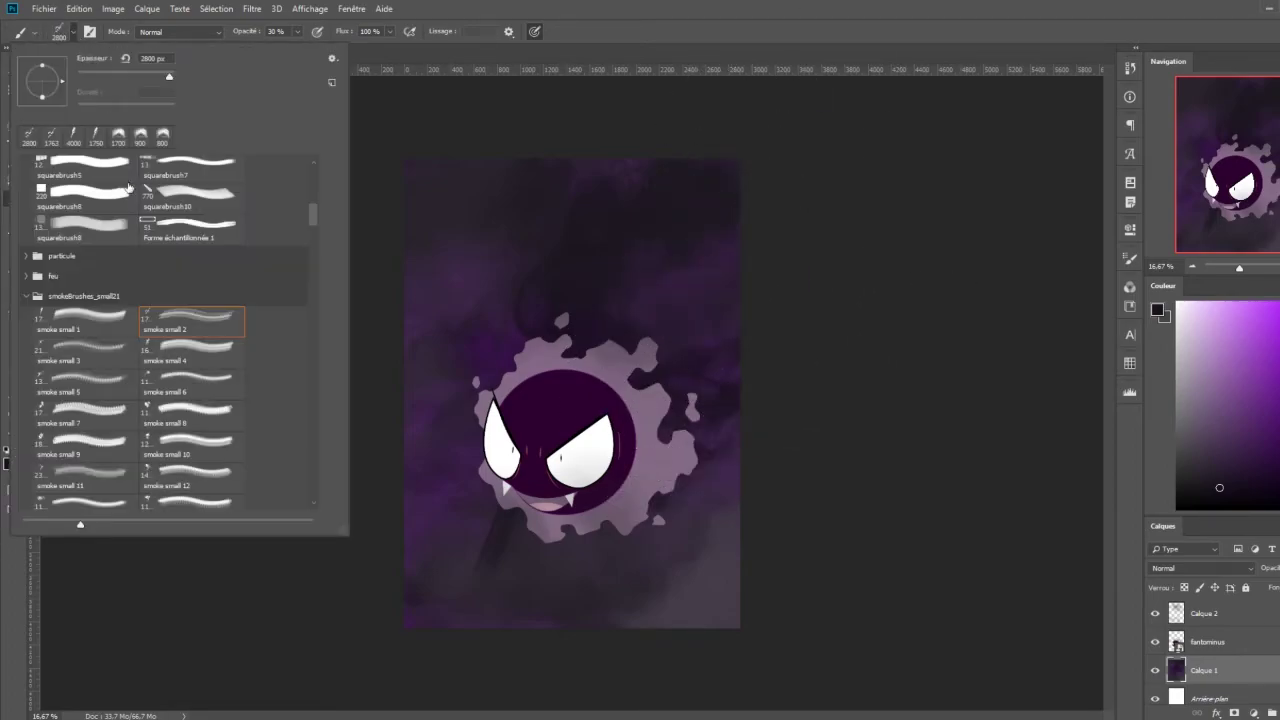
double_click(190, 380)
click(36, 31)
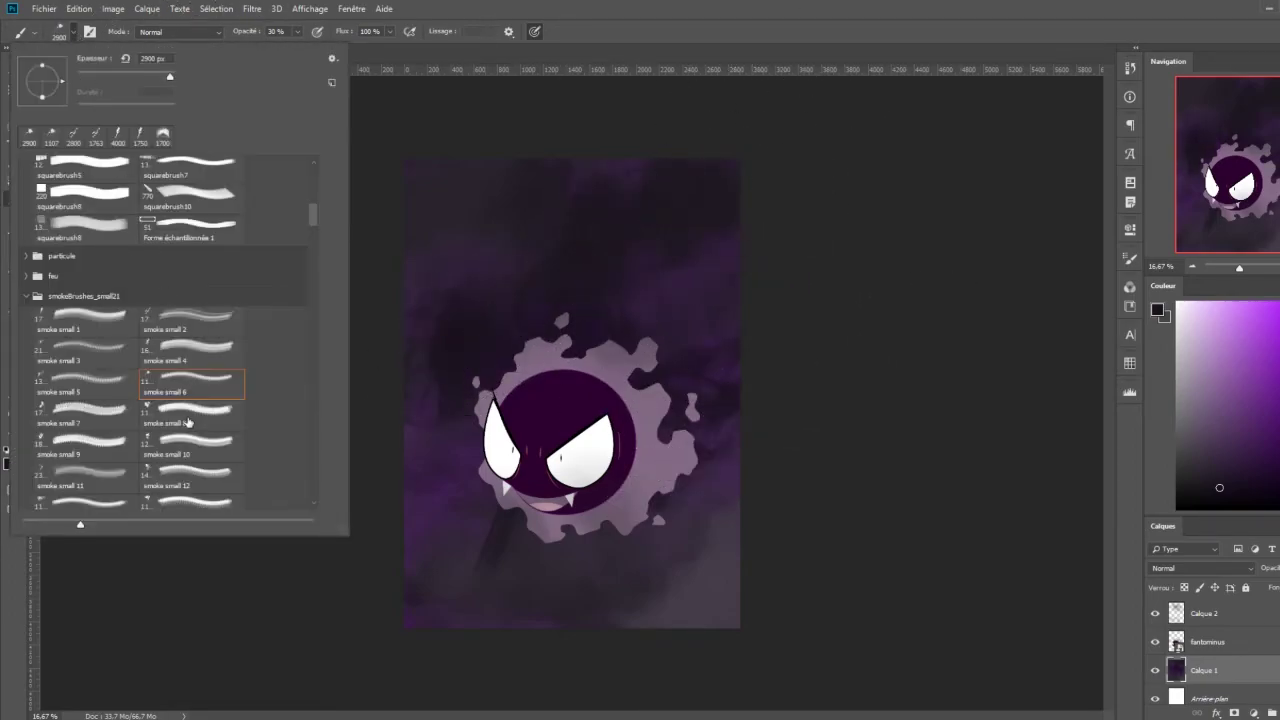
double_click(190, 400)
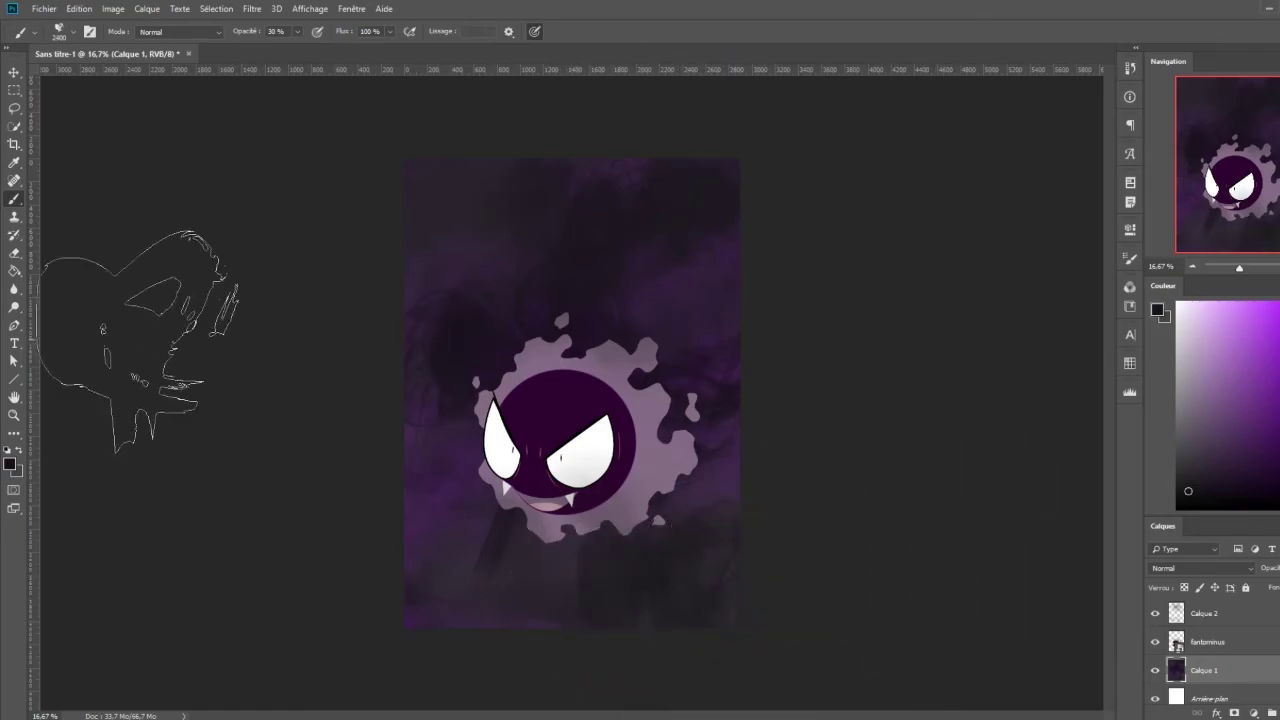
click(36, 31)
double_click(88, 470)
click(36, 31)
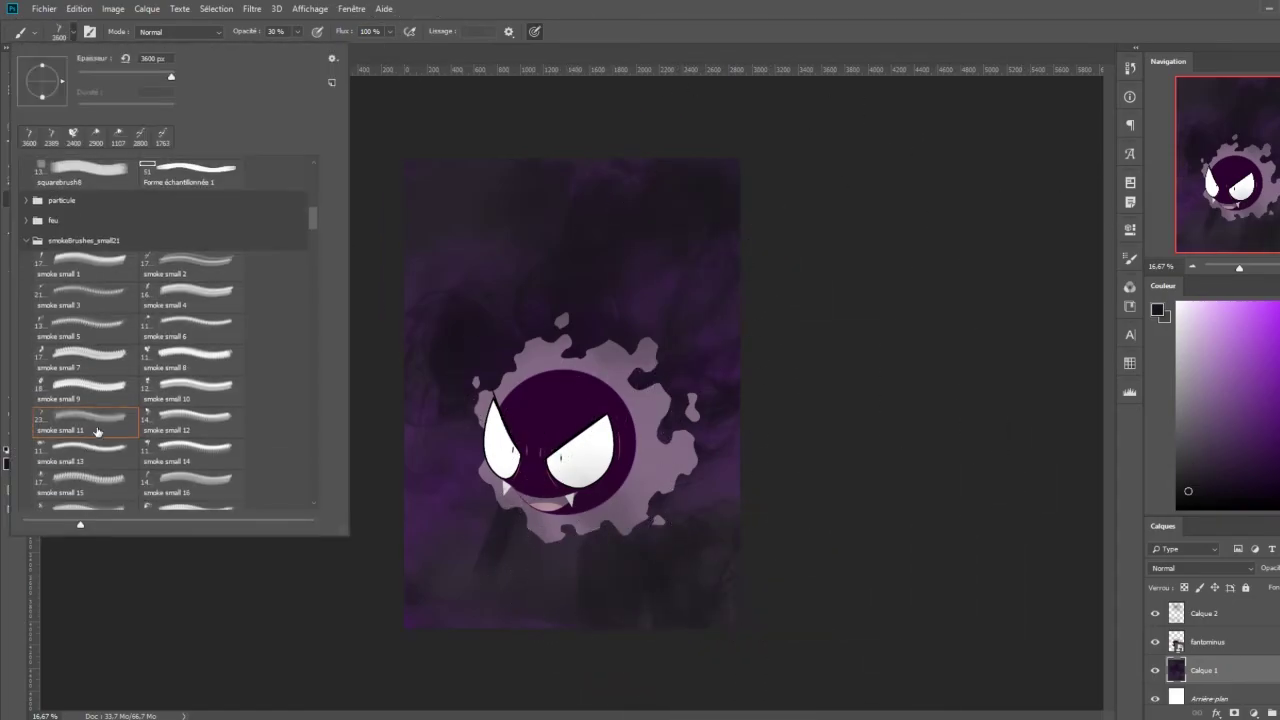
double_click(88, 440)
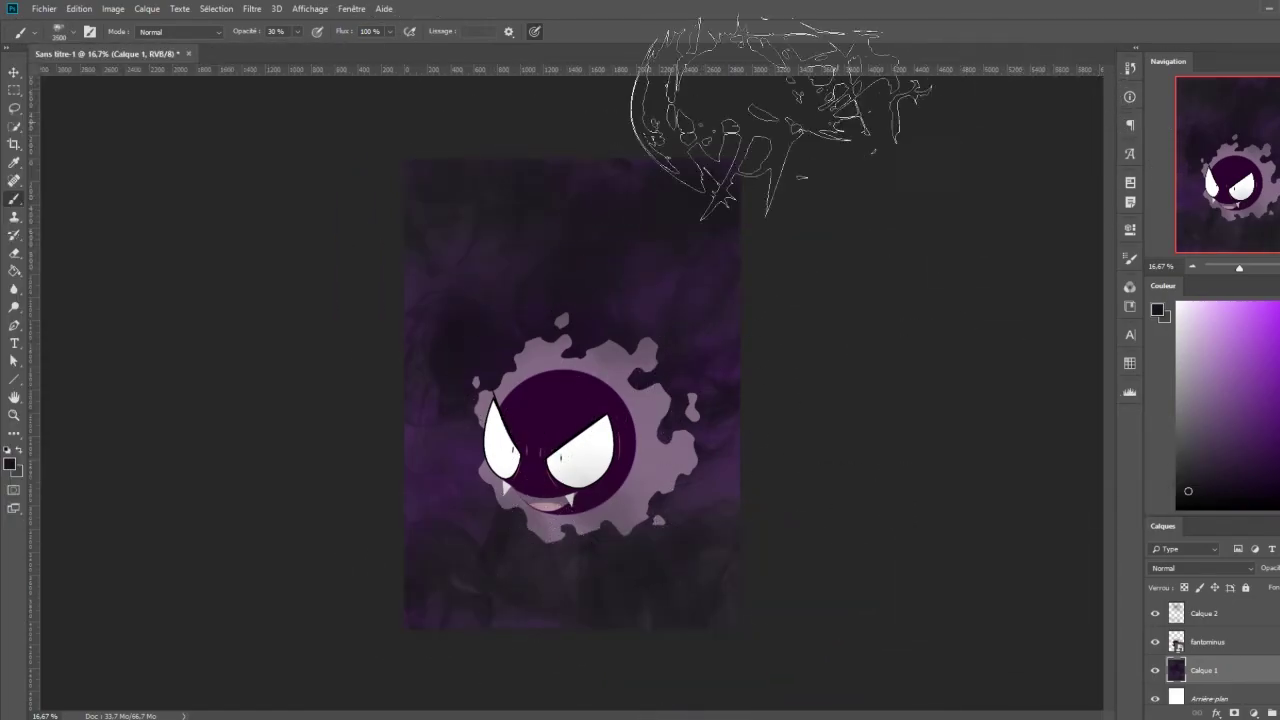
click(36, 31)
key(Escape)
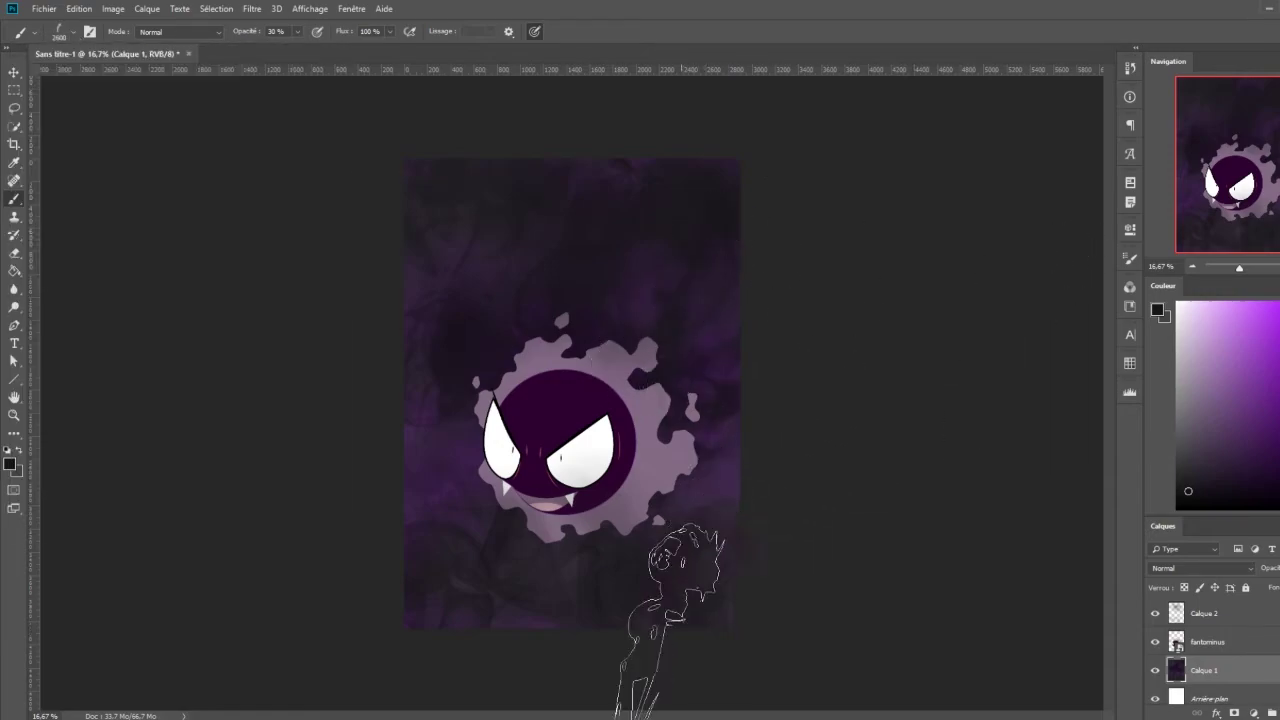
Choose a texture brush at size 1500 and pick a purple painting colour
click(57, 33)
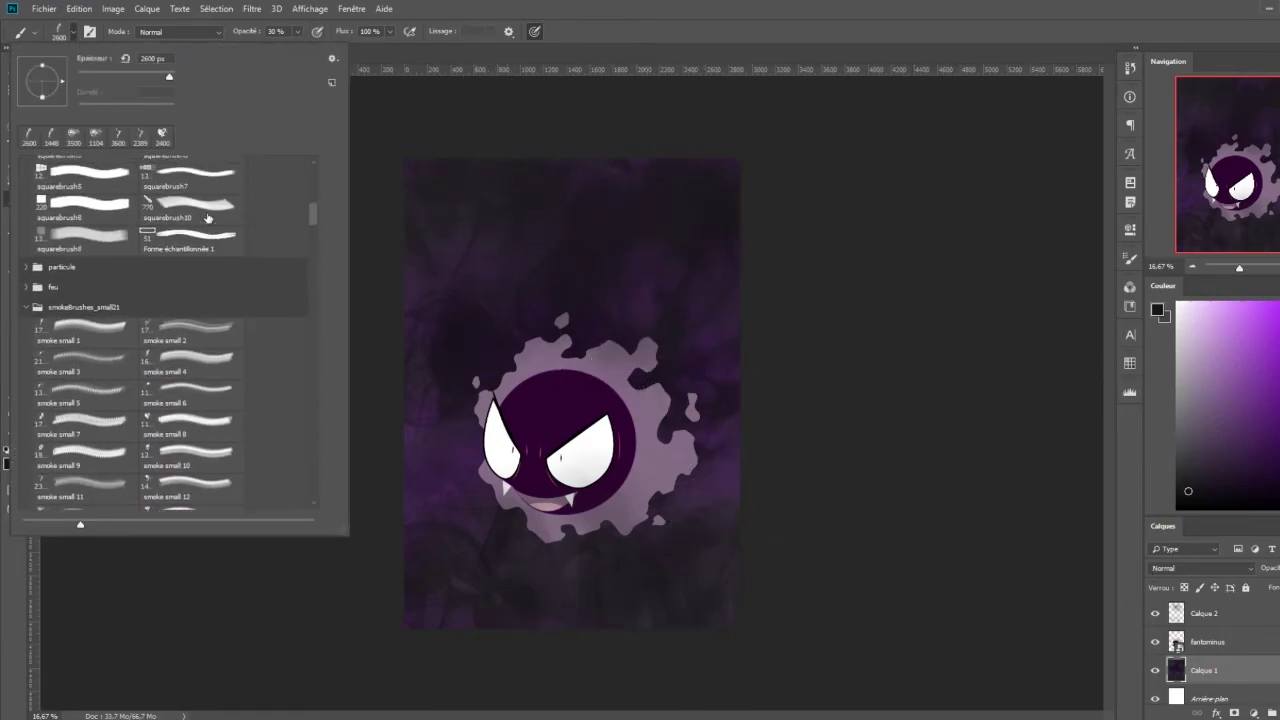
scroll(92, 310, up, 5)
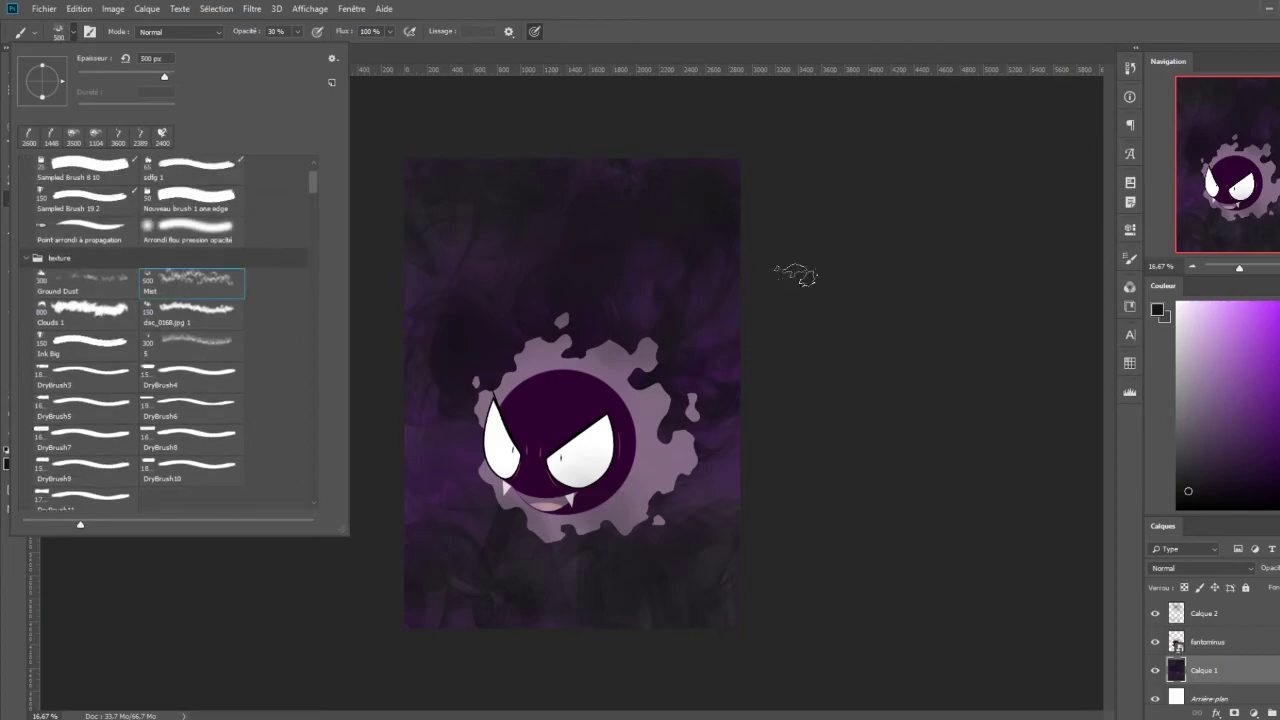
key(Escape)
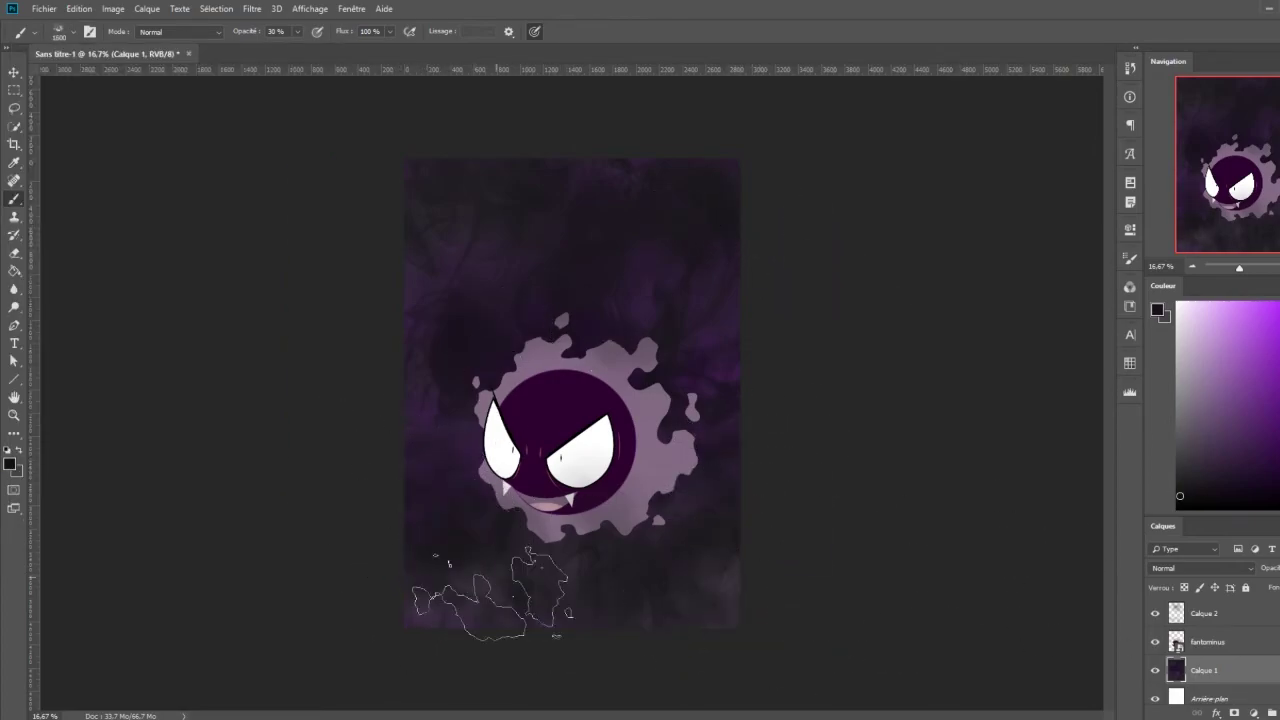
click(1216, 393)
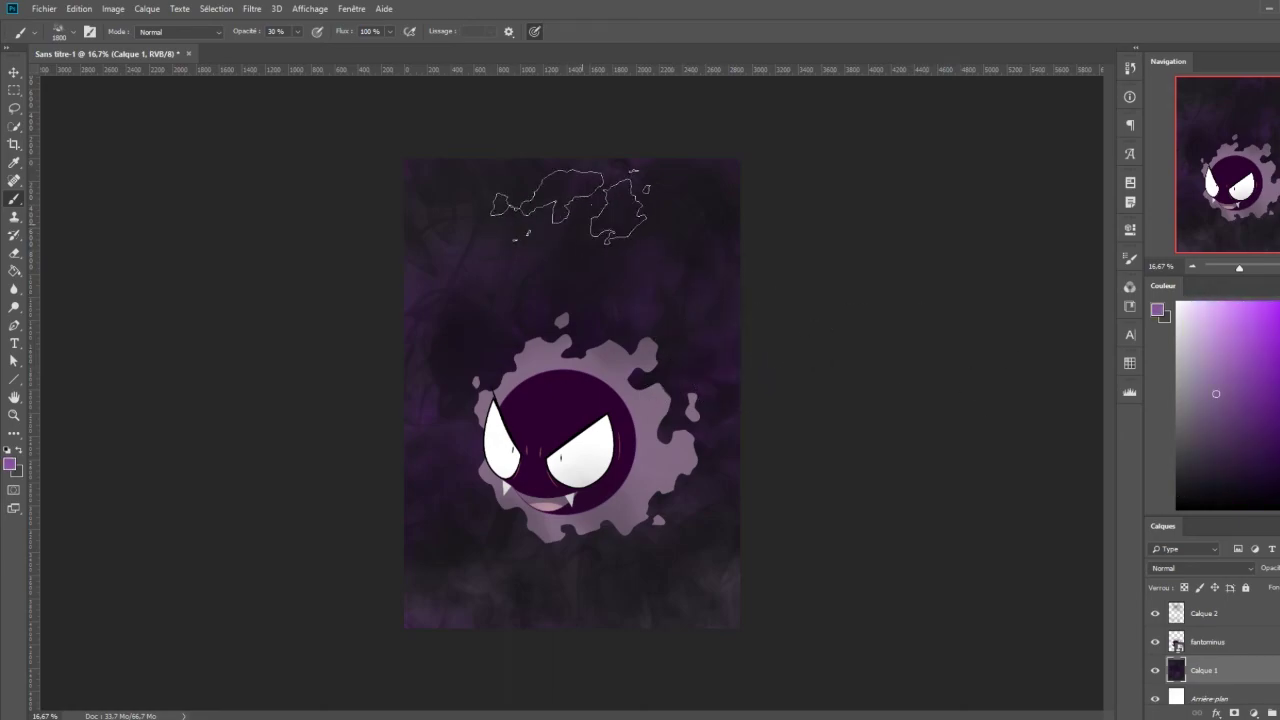
From Calque 2, add a new layer above it blended with Incrustation
click(1203, 614)
key(d)
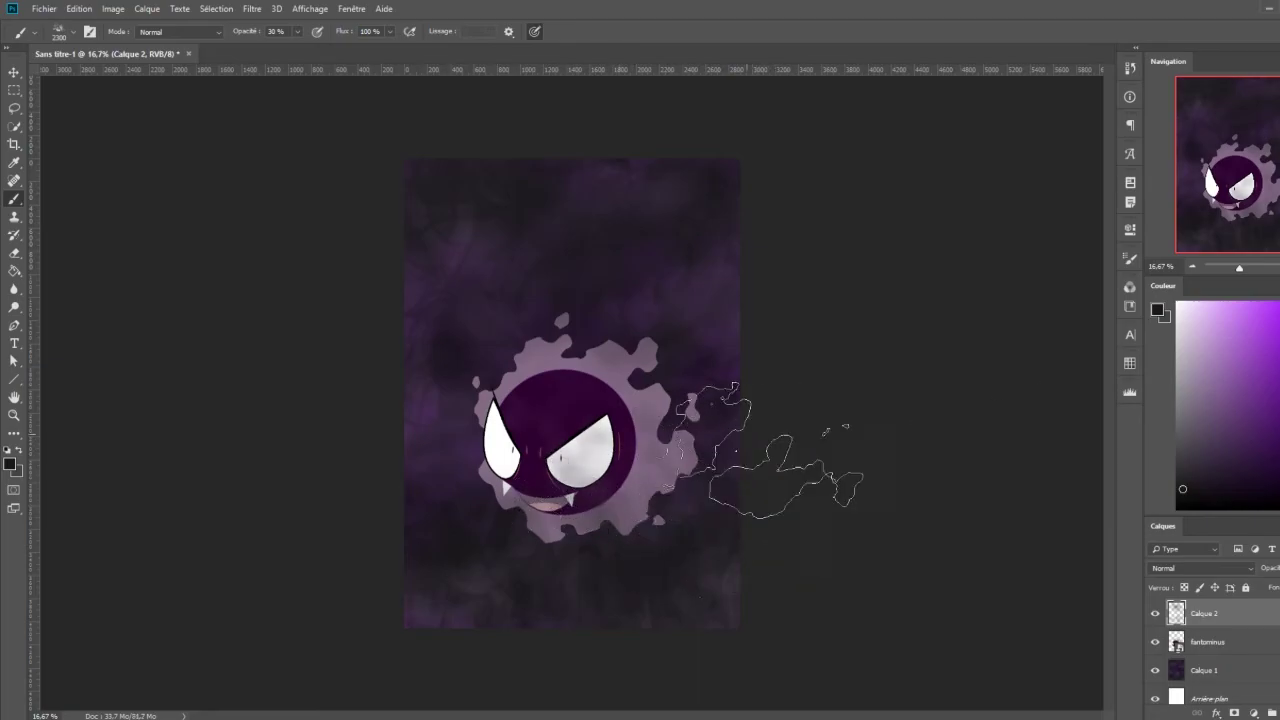
key(bracketleft)
key(bracketleft)
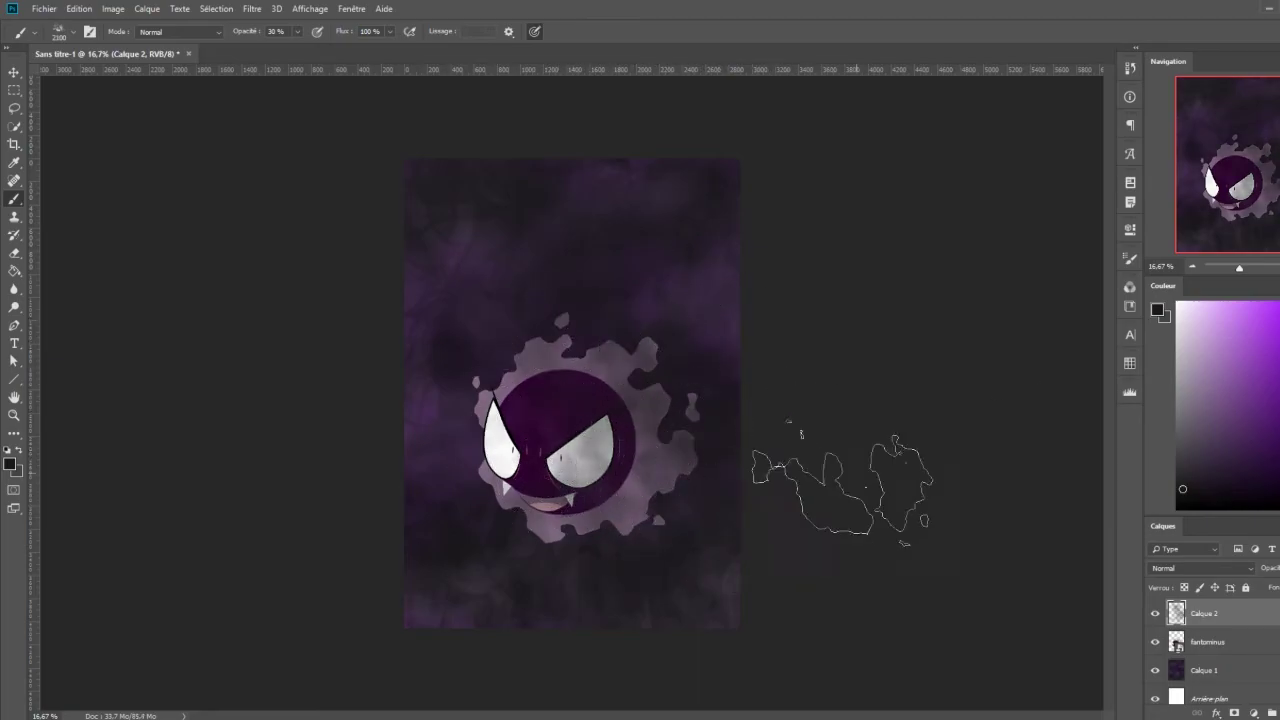
click(1254, 712)
click(1200, 568)
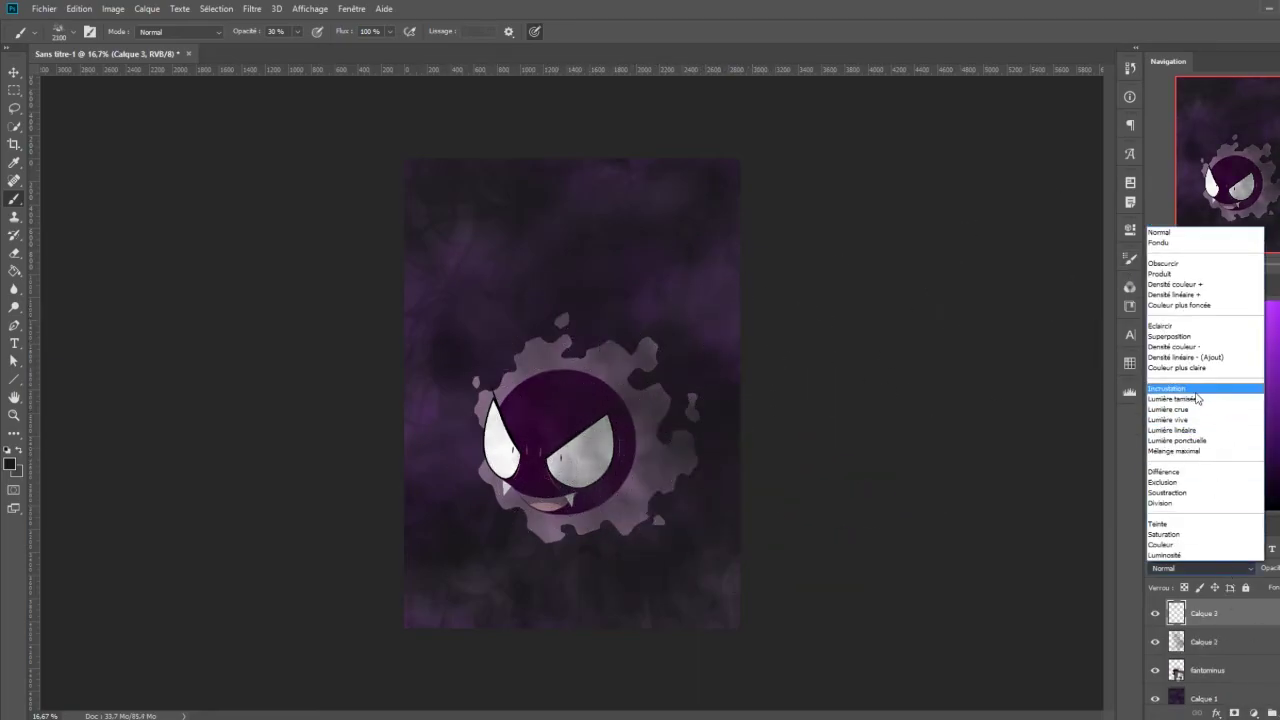
click(1190, 386)
With a soft brush, paint purple glow and near-black shading across Gastly's face
click(72, 31)
scroll(160, 280, down, 2)
key(Escape)
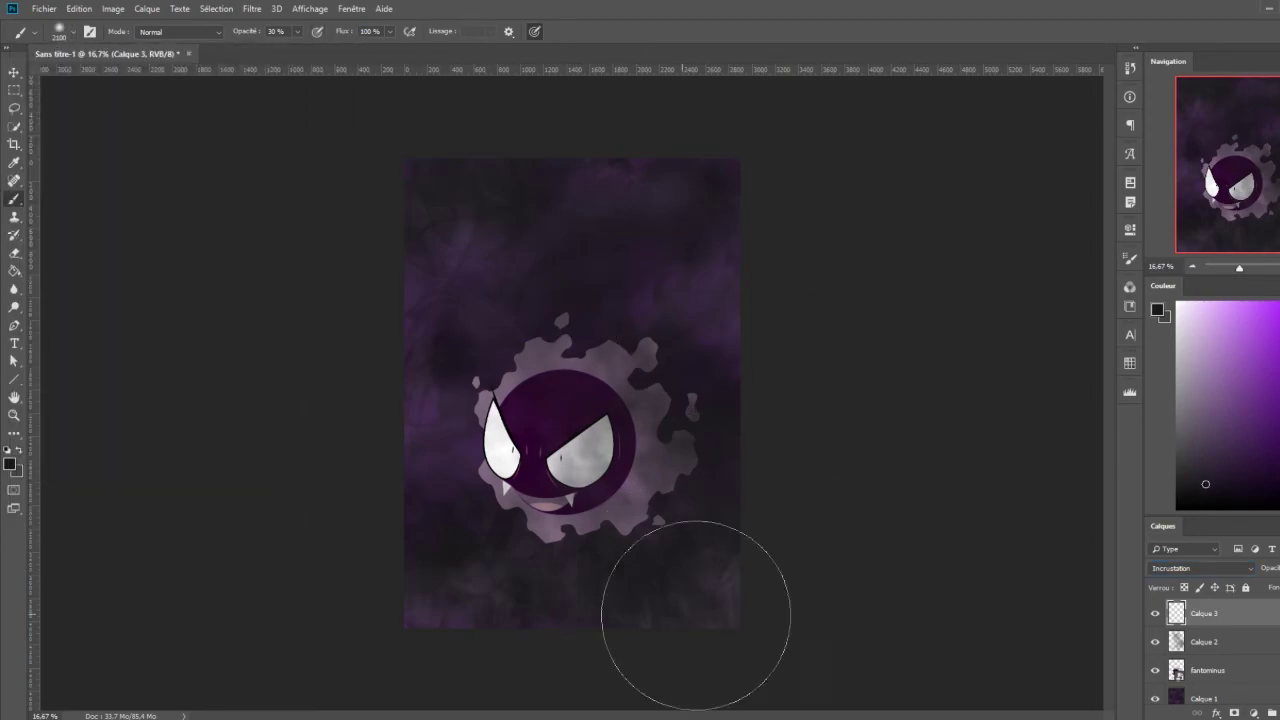
click(1267, 356)
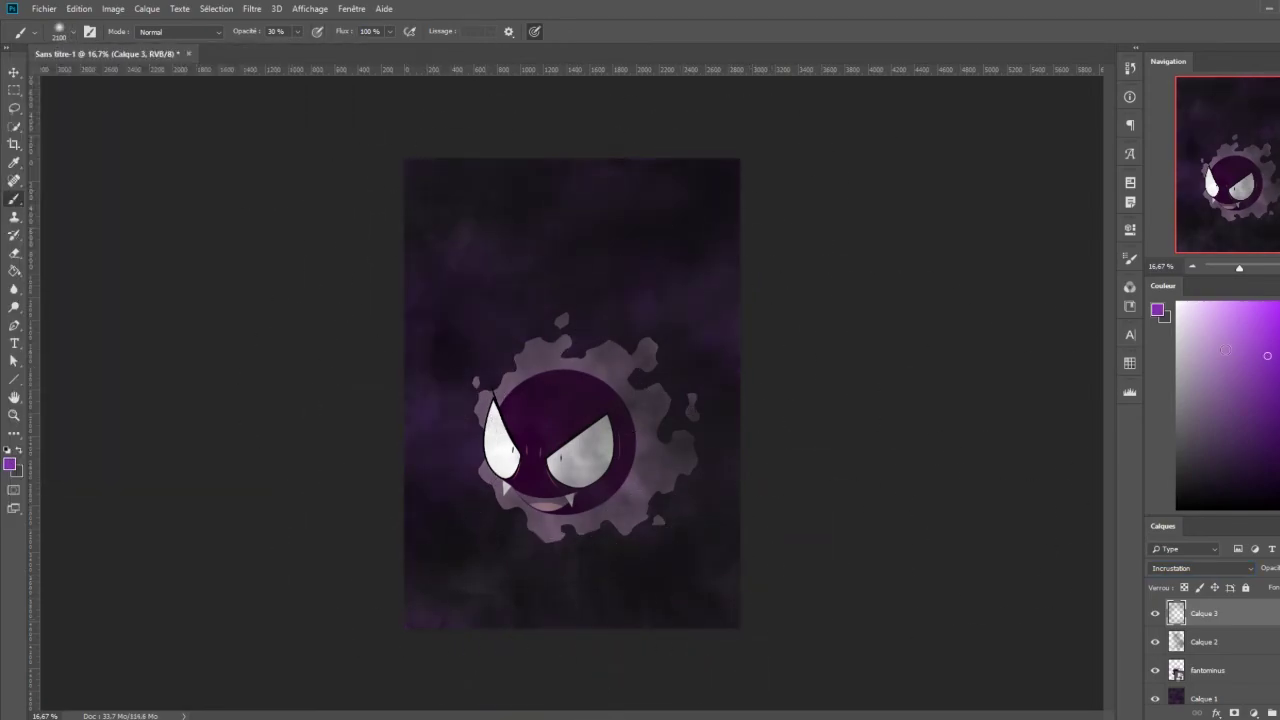
scroll(590, 406, up, 2)
alt+click(475, 398)
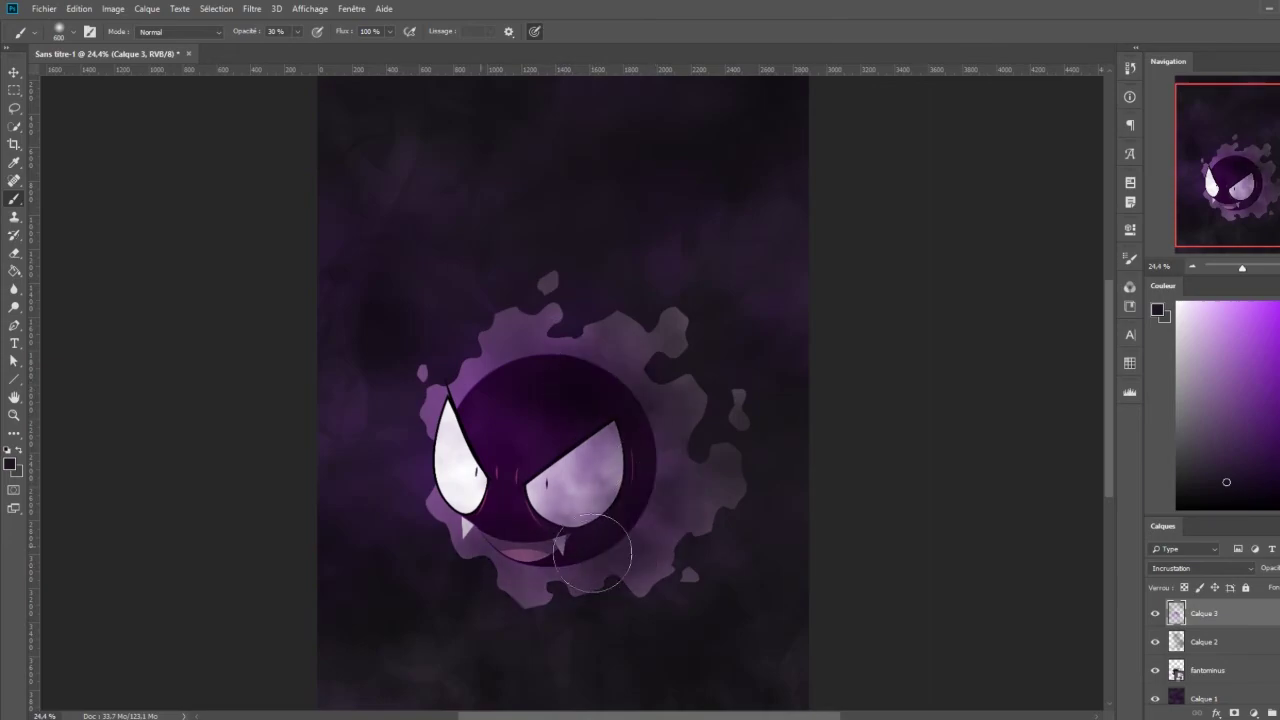
drag(475, 398, 729, 320)
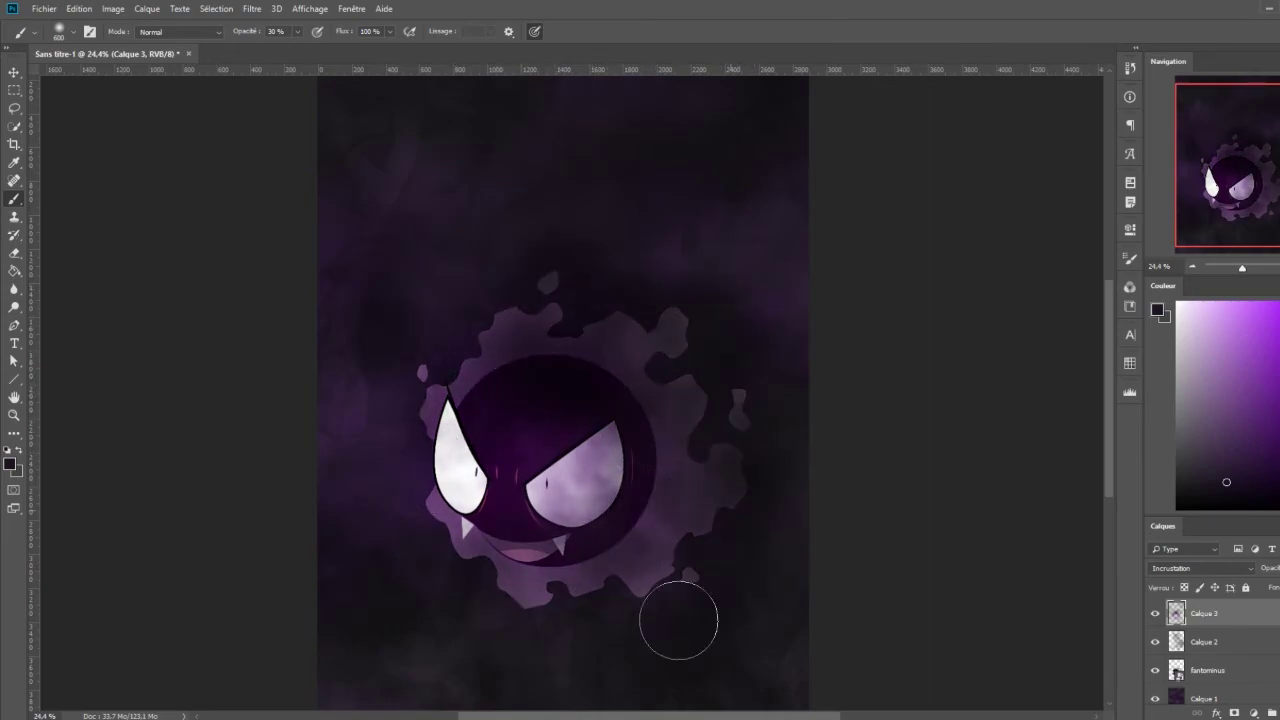
scroll(804, 508, down, 3)
scroll(804, 508, up, 1)
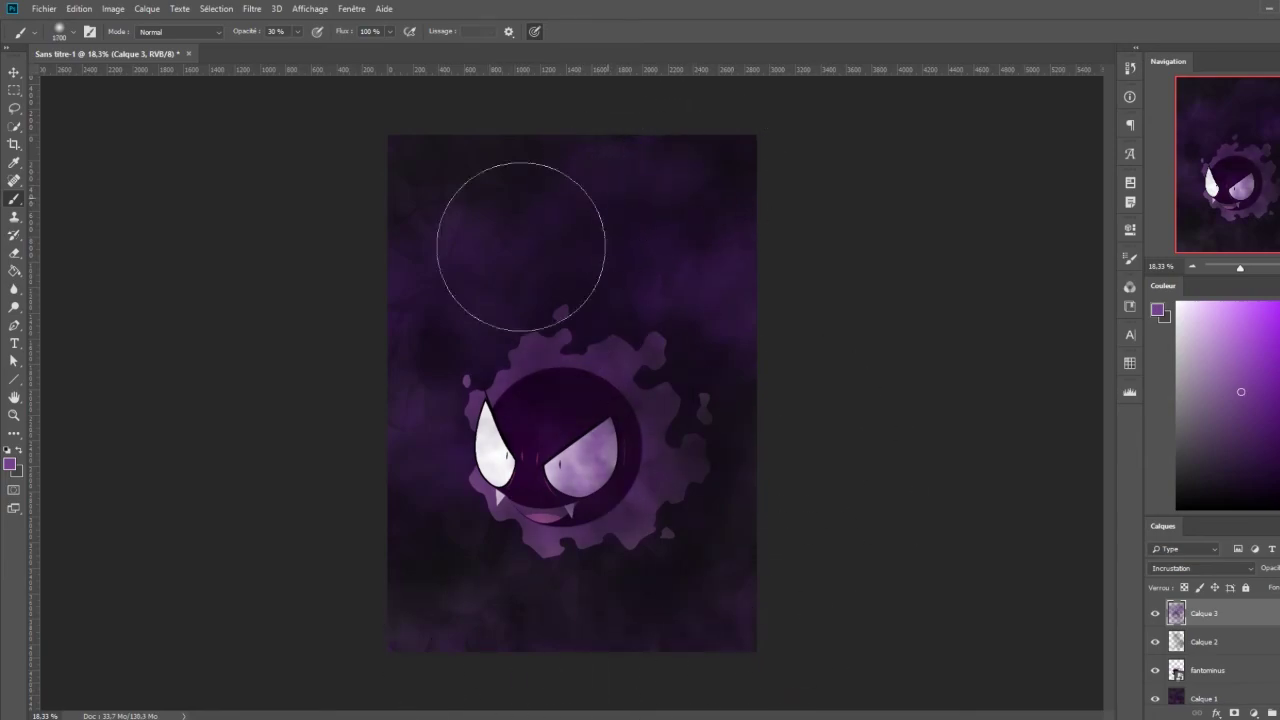
Choose a smoke brush from smokeBrushes_small21 and enlarge it to about 4500
click(73, 38)
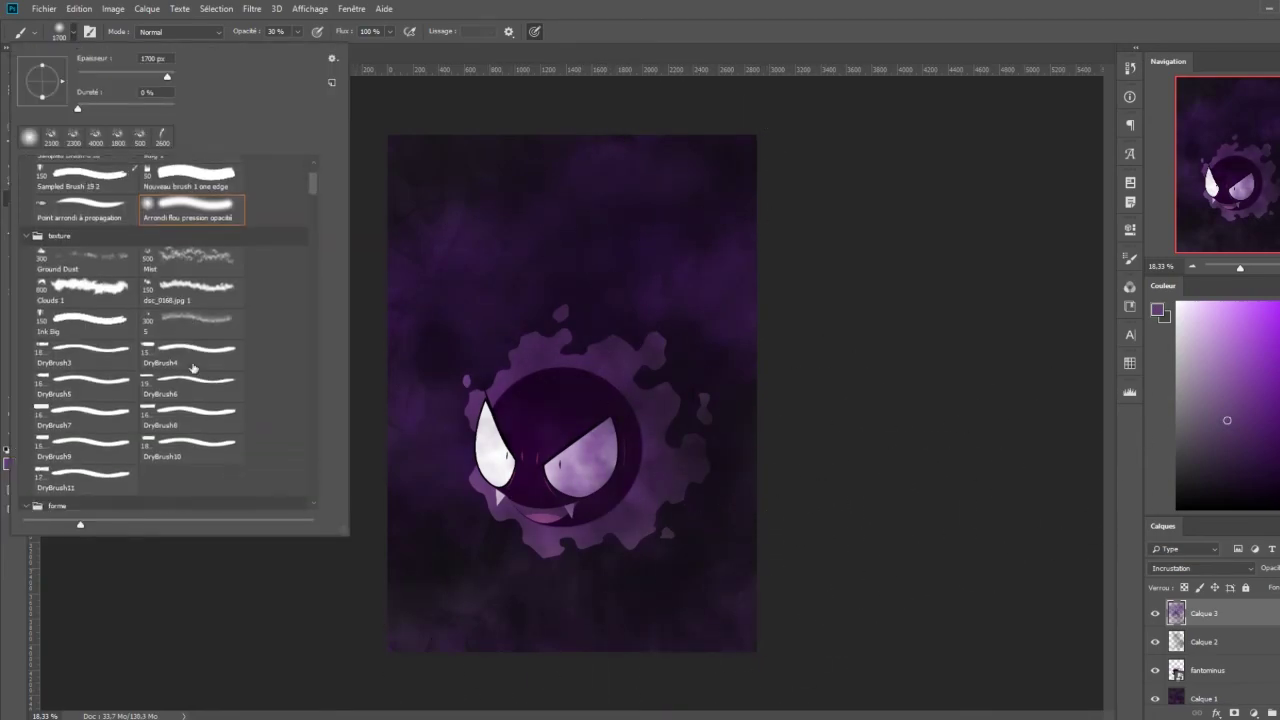
scroll(162, 390, down, 3)
scroll(162, 390, down, 3)
scroll(162, 390, down, 2)
scroll(162, 390, down, 1)
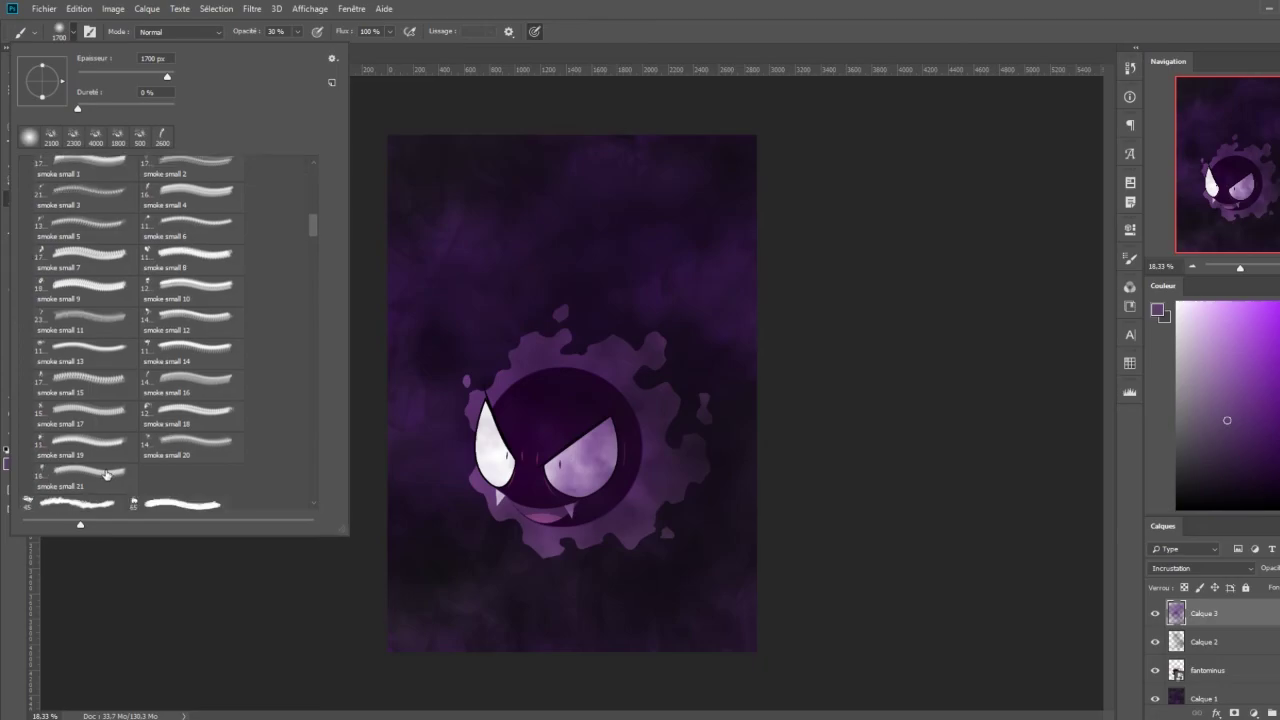
scroll(162, 390, up, 1)
click(190, 214)
click(85, 218)
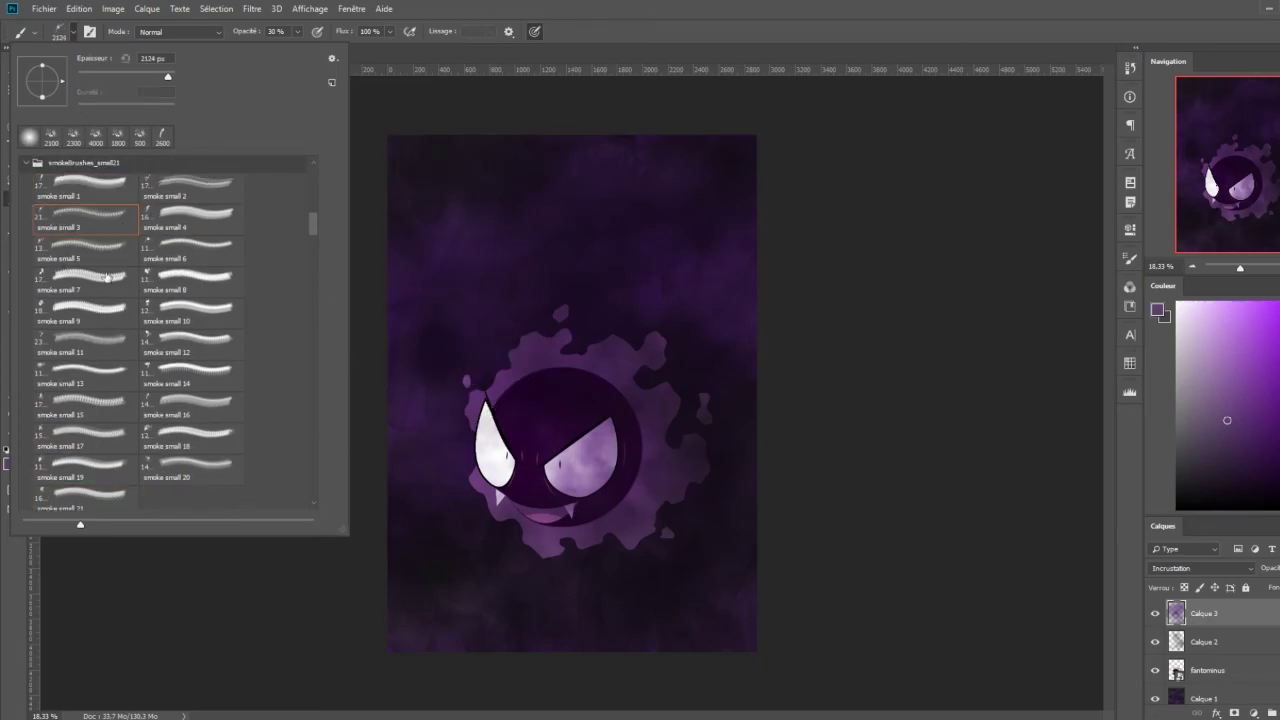
click(85, 250)
click(905, 312)
key(bracketright)
key(bracketright)
key(bracketright)
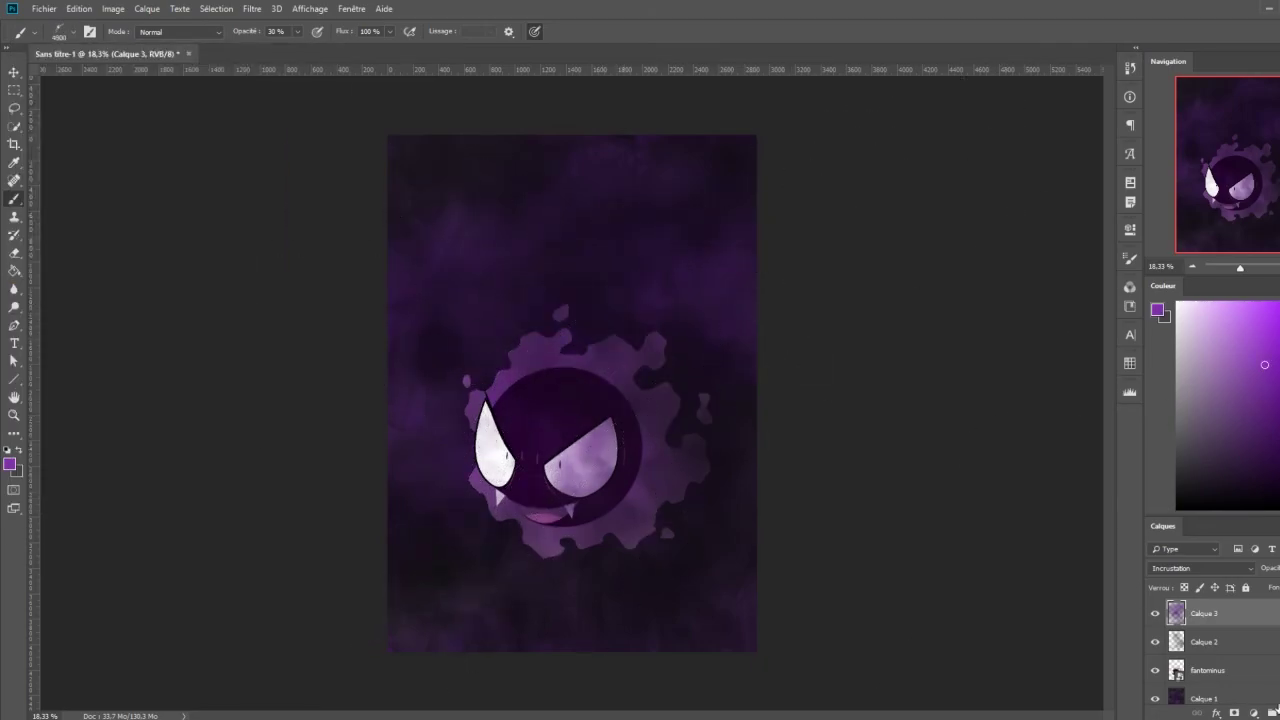
Add Calque 4 beneath fantominus and stamp purple smoke wisps at the upper right
key(ctrl+z)
click(1254, 712)
drag(1226, 621, 1210, 708)
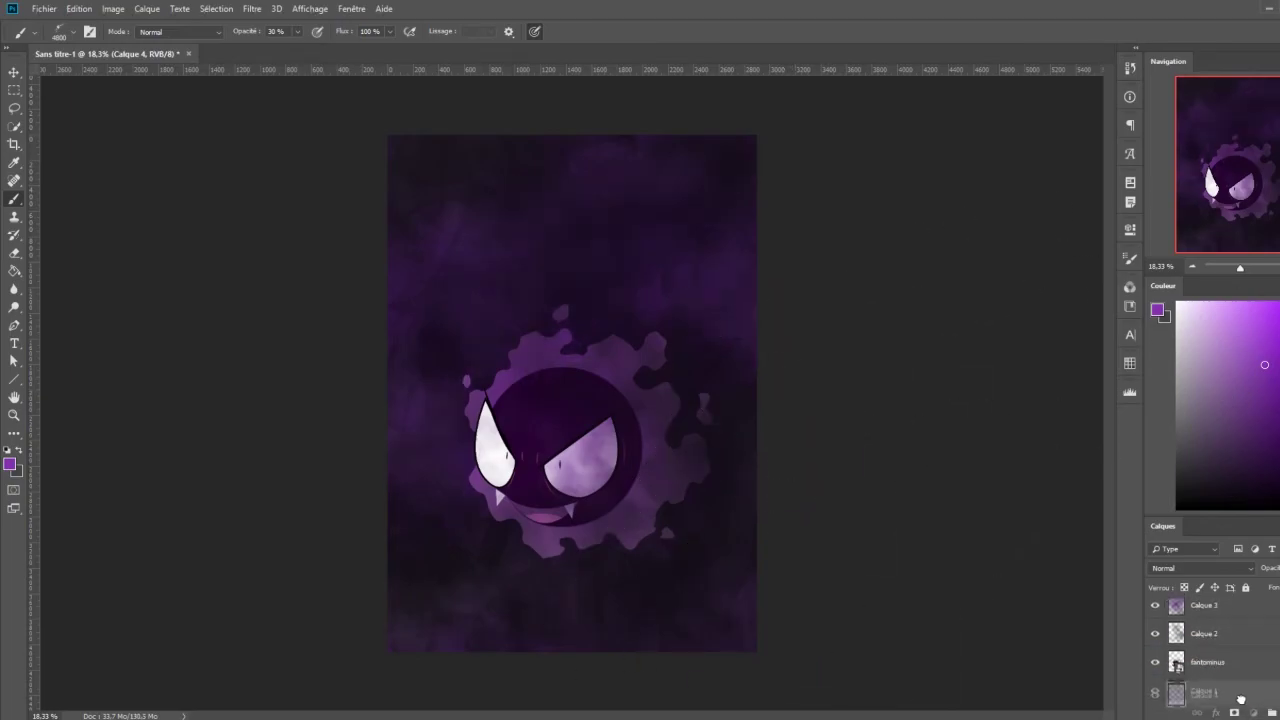
click(700, 330)
right_click(120, 170)
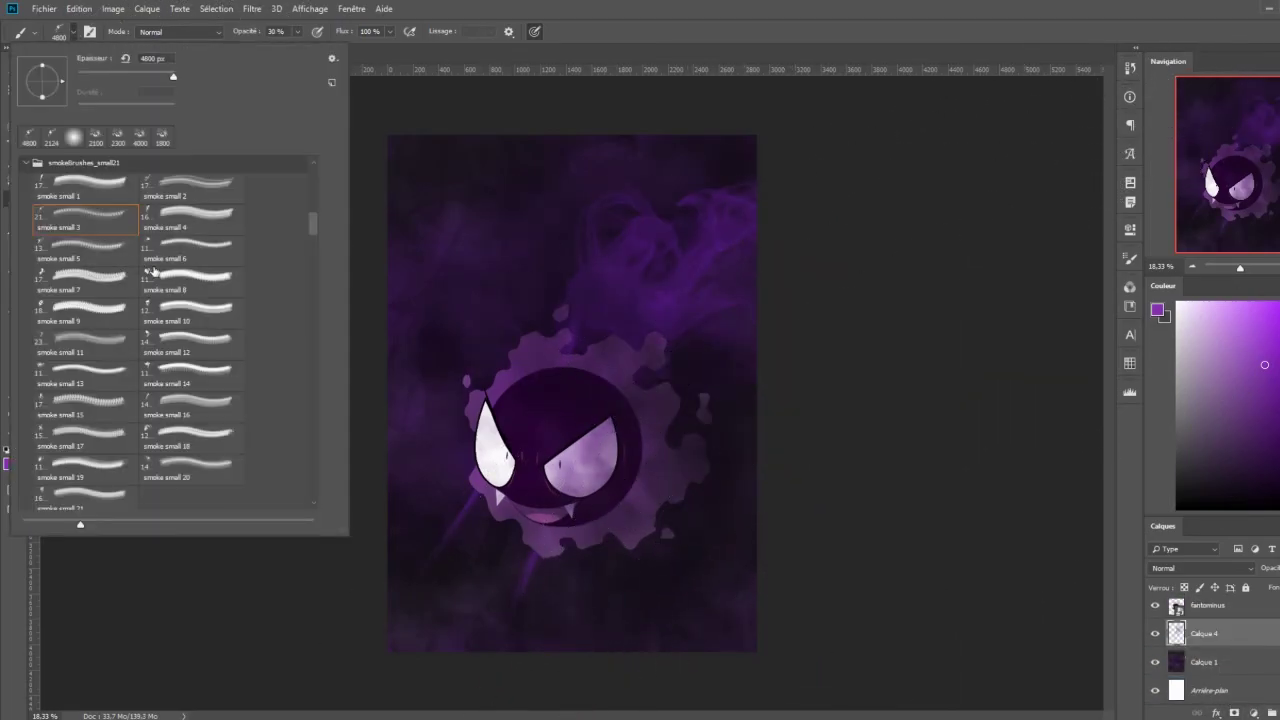
click(650, 195)
click(730, 415)
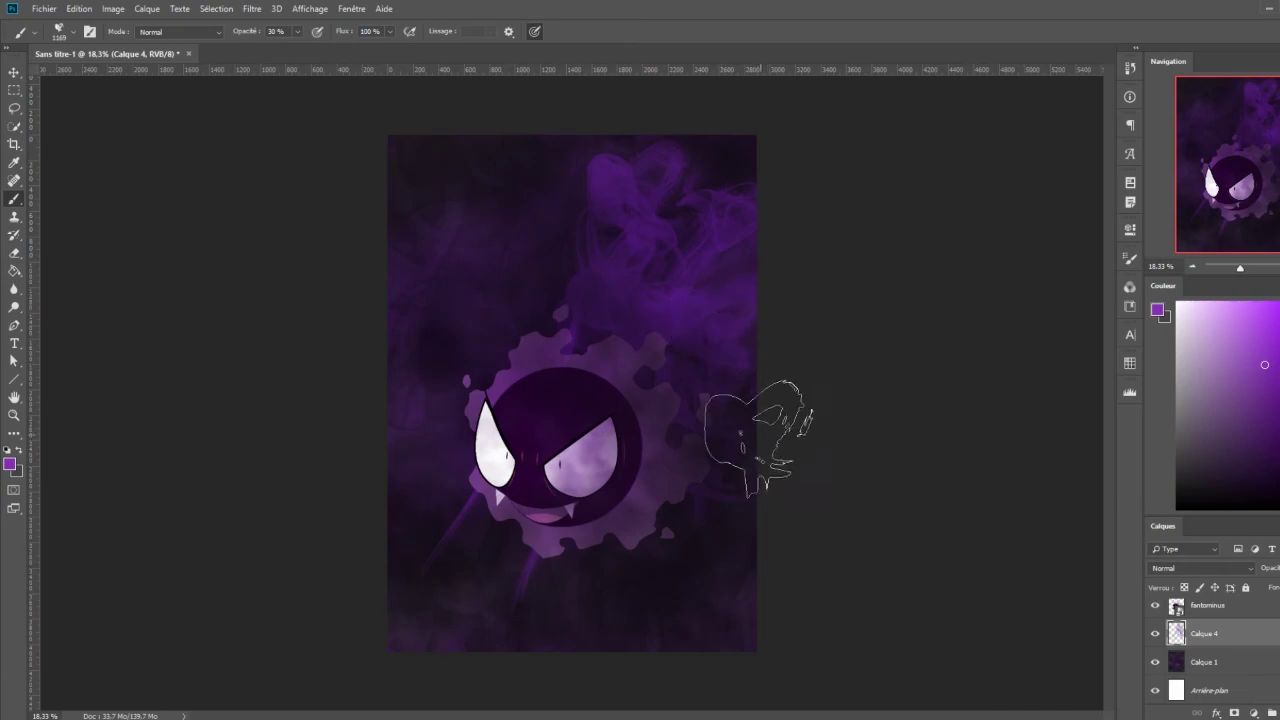
Pick another smoke brush and add a new layer, Calque 5
click(60, 31)
click(192, 434)
key(ctrl+shift+alt+n)
key(Return)
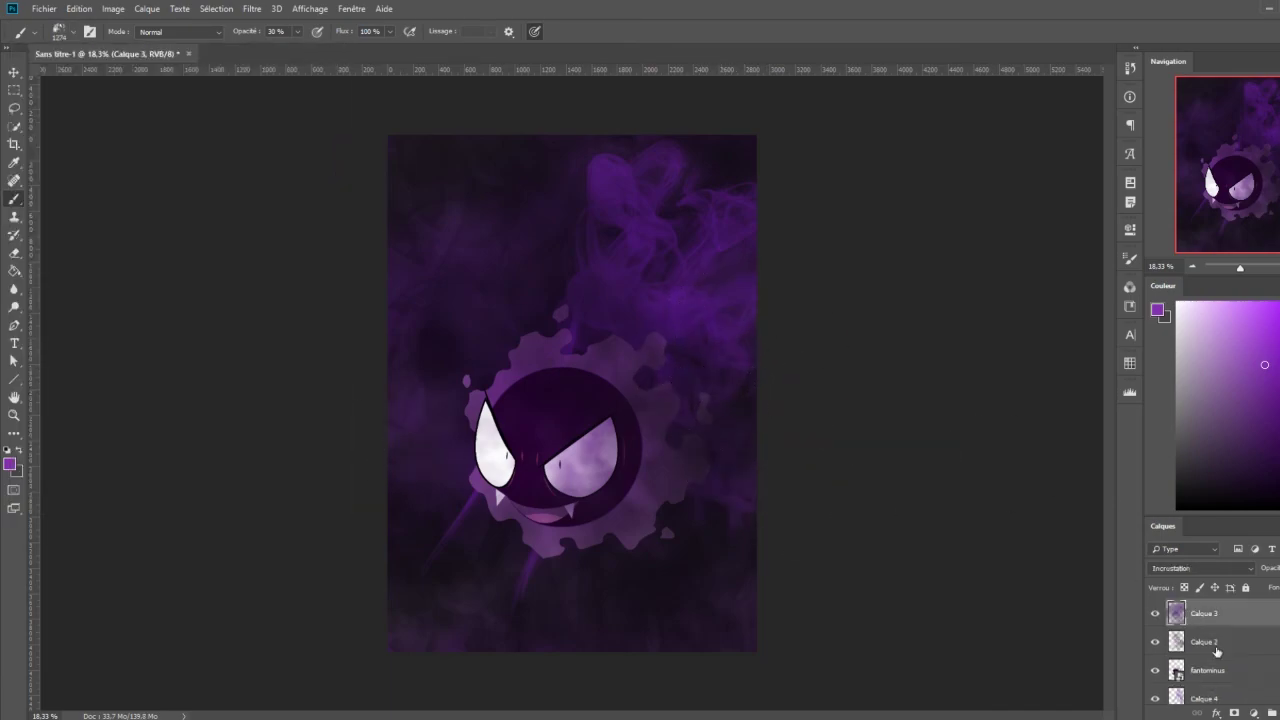
Stamp smoke small 7 wisps near the right edge and sample a dark purple
click(60, 31)
click(86, 275)
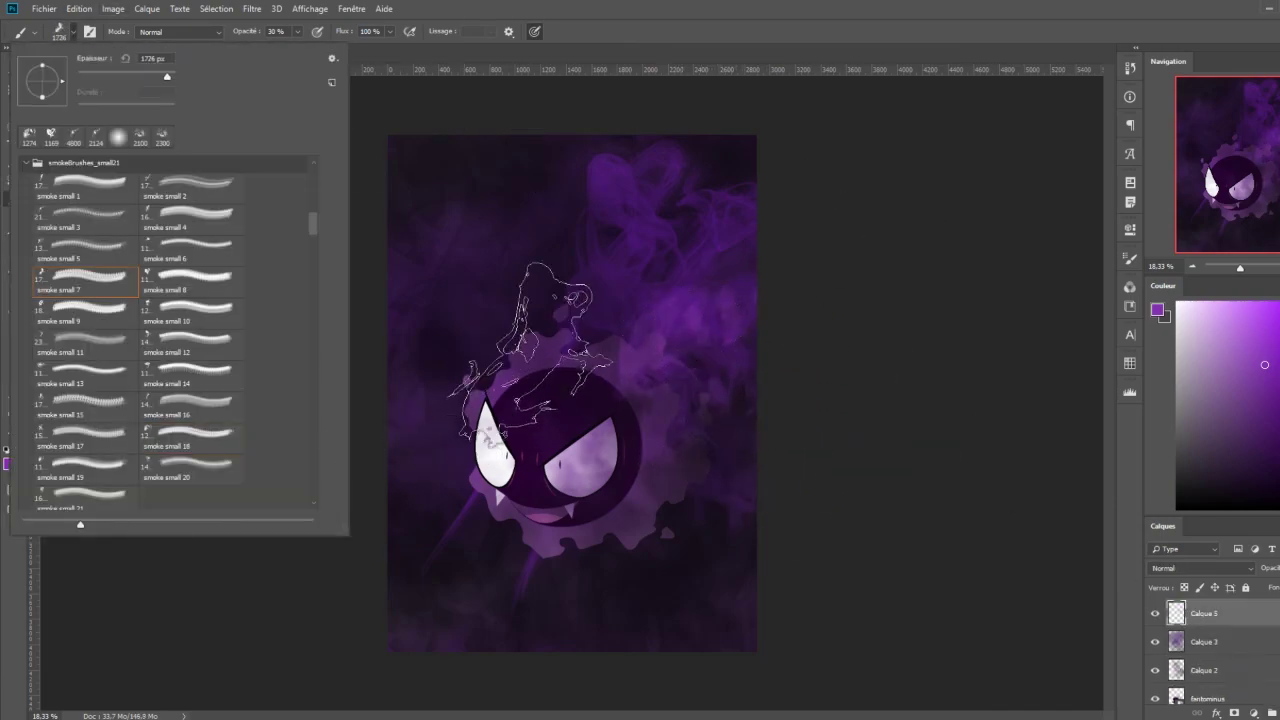
key(Return)
click(779, 277)
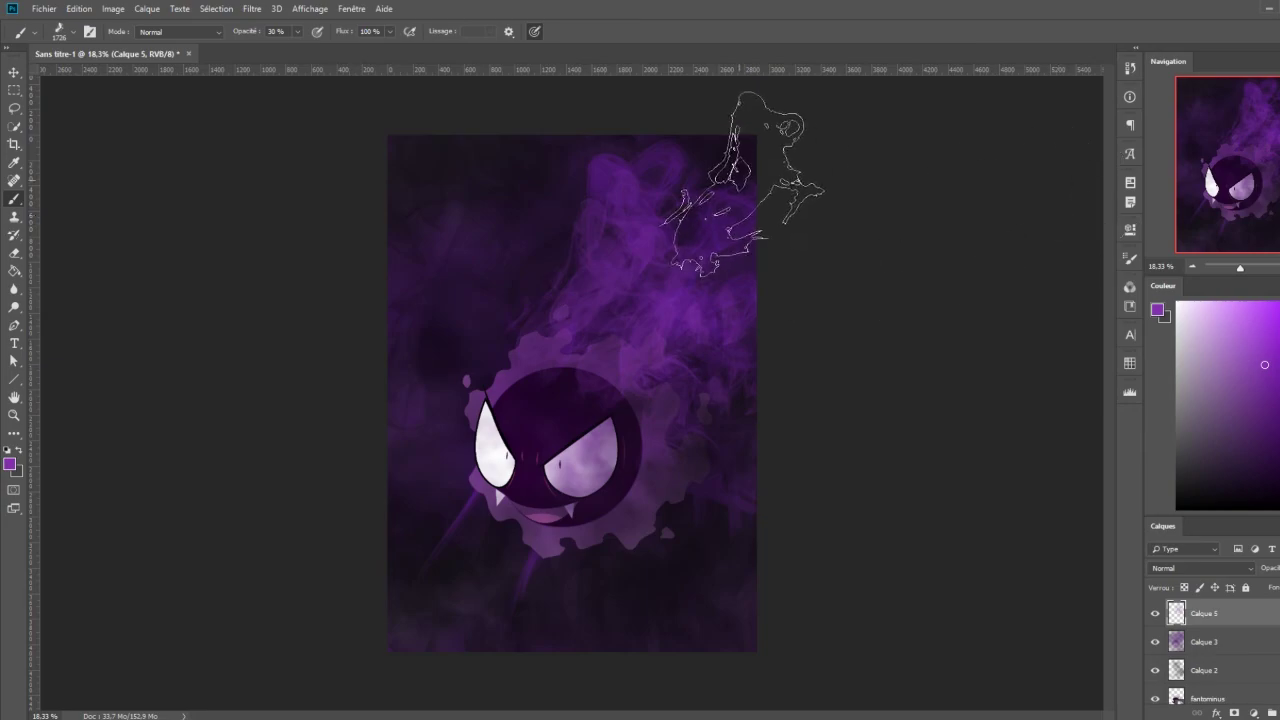
click(60, 31)
key(Return)
alt+click(499, 140)
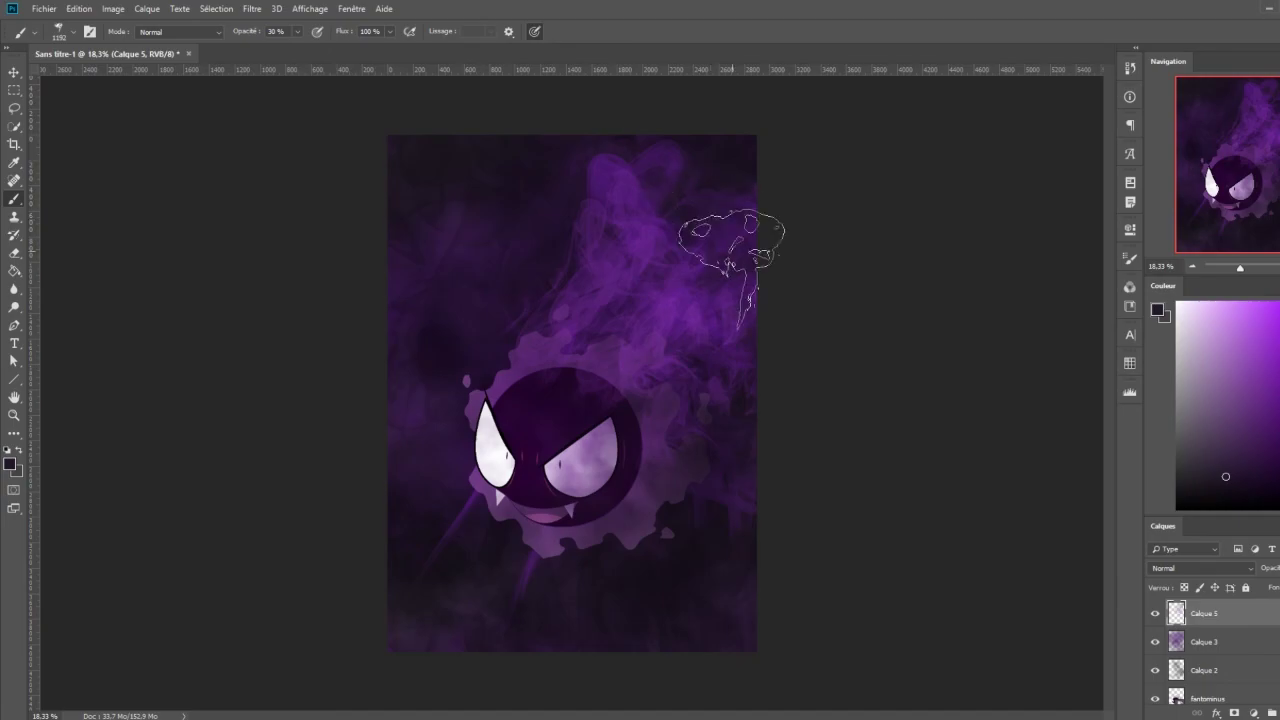